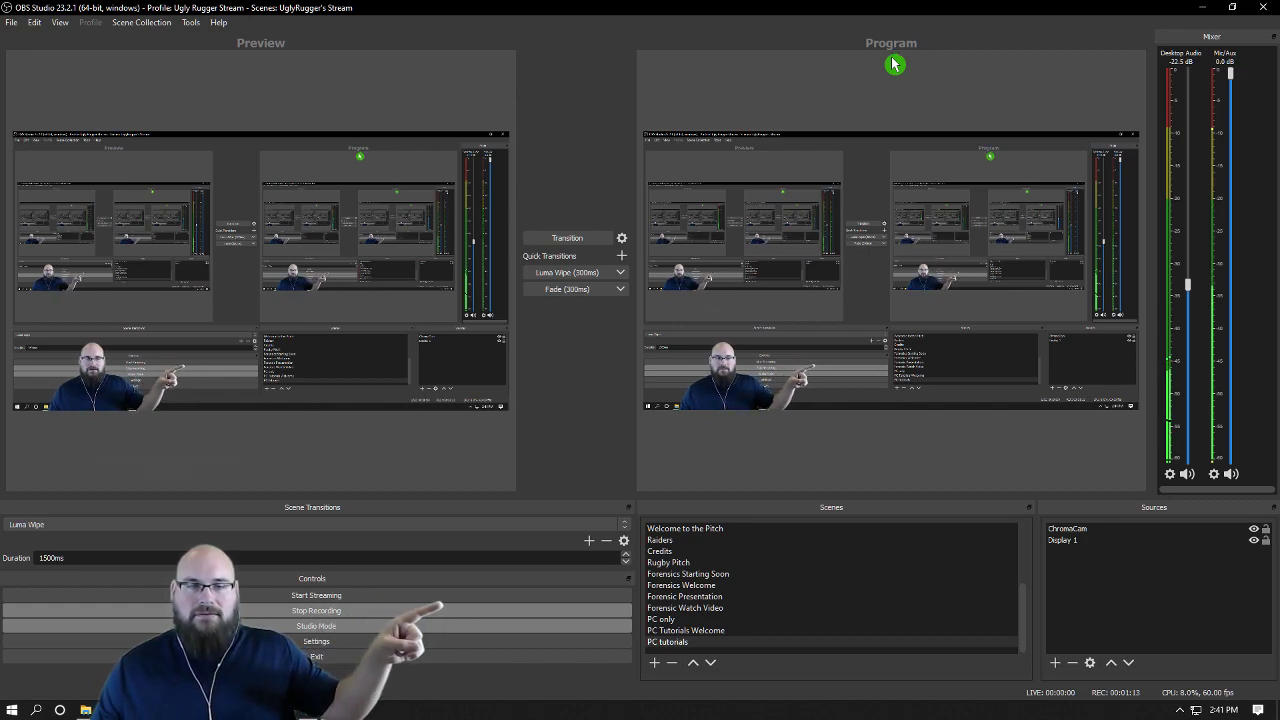
Step: Toggle the ChromaCam source's visibility off and back on in the preview
click(503, 177)
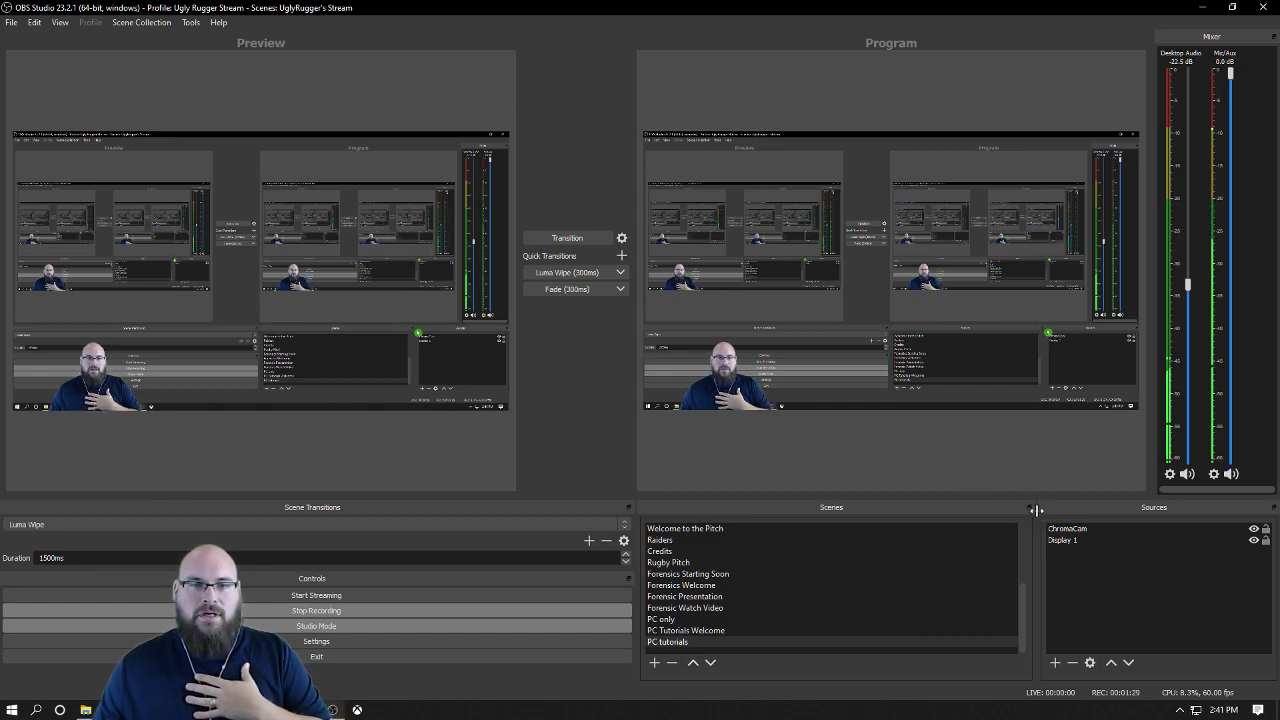
click(1256, 531)
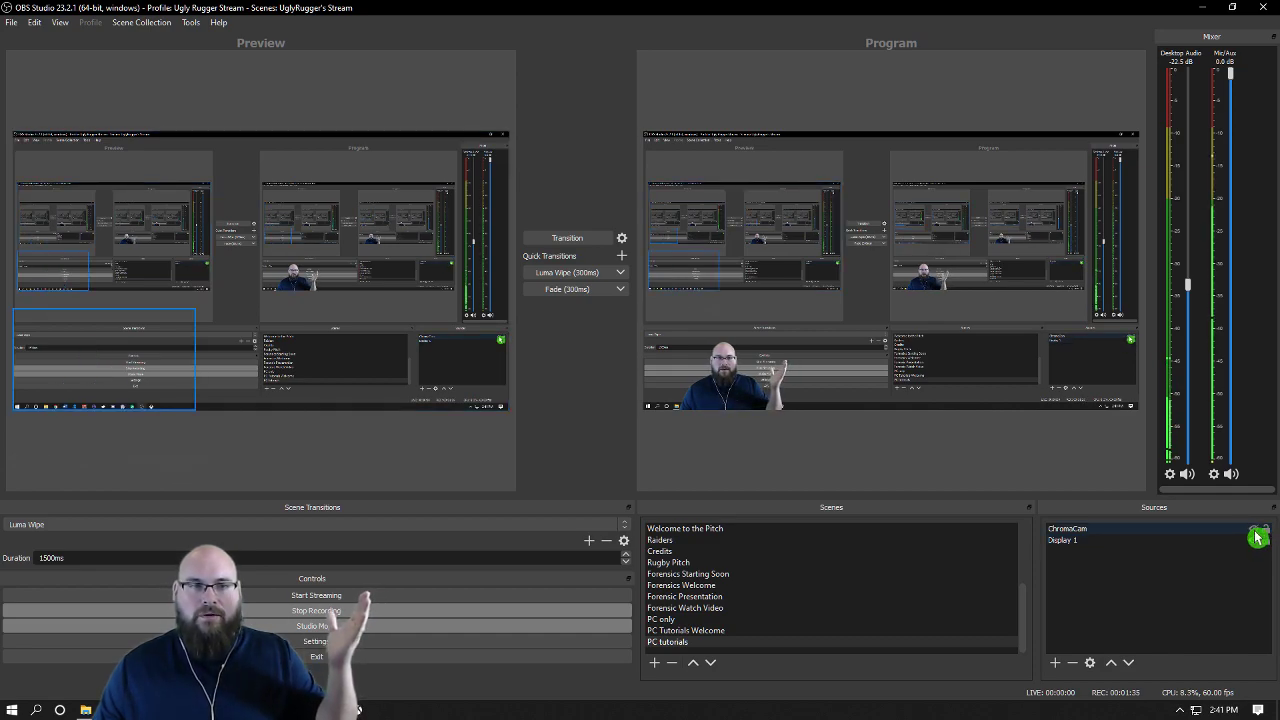
click(1256, 533)
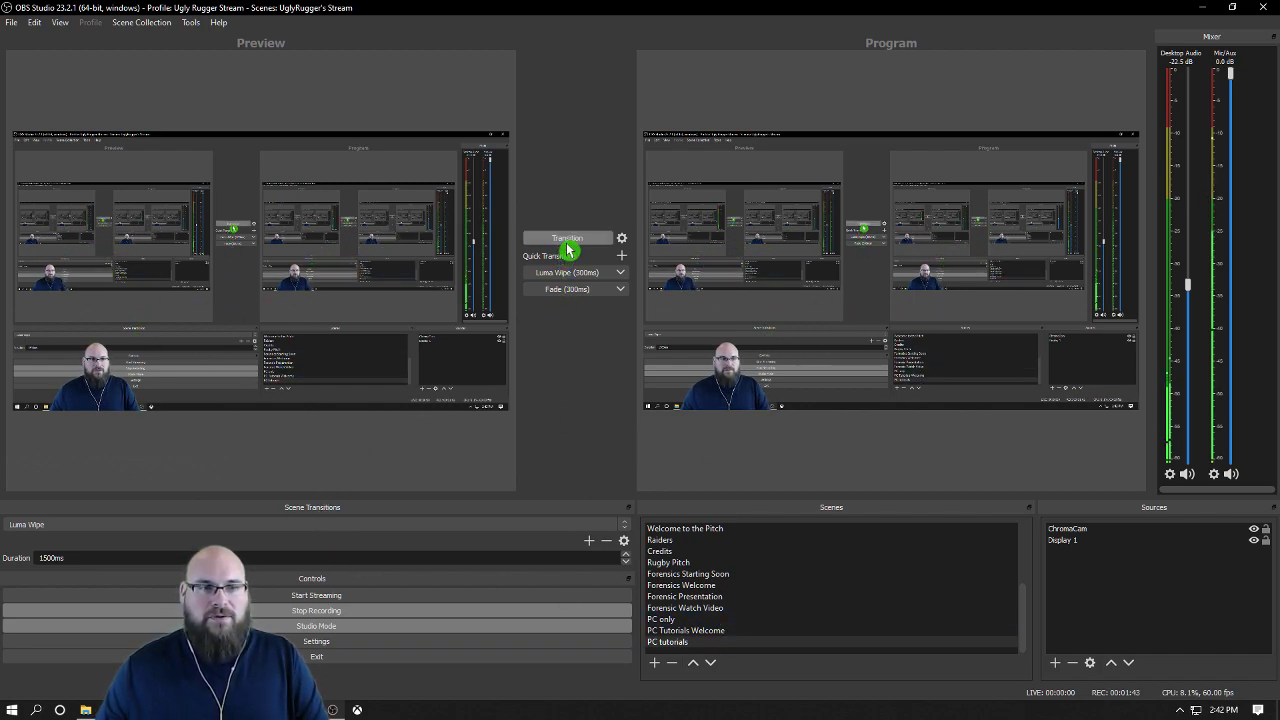
Step: Hide the ChromaCam source in the preview and transition the preview to the program output
click(1245, 531)
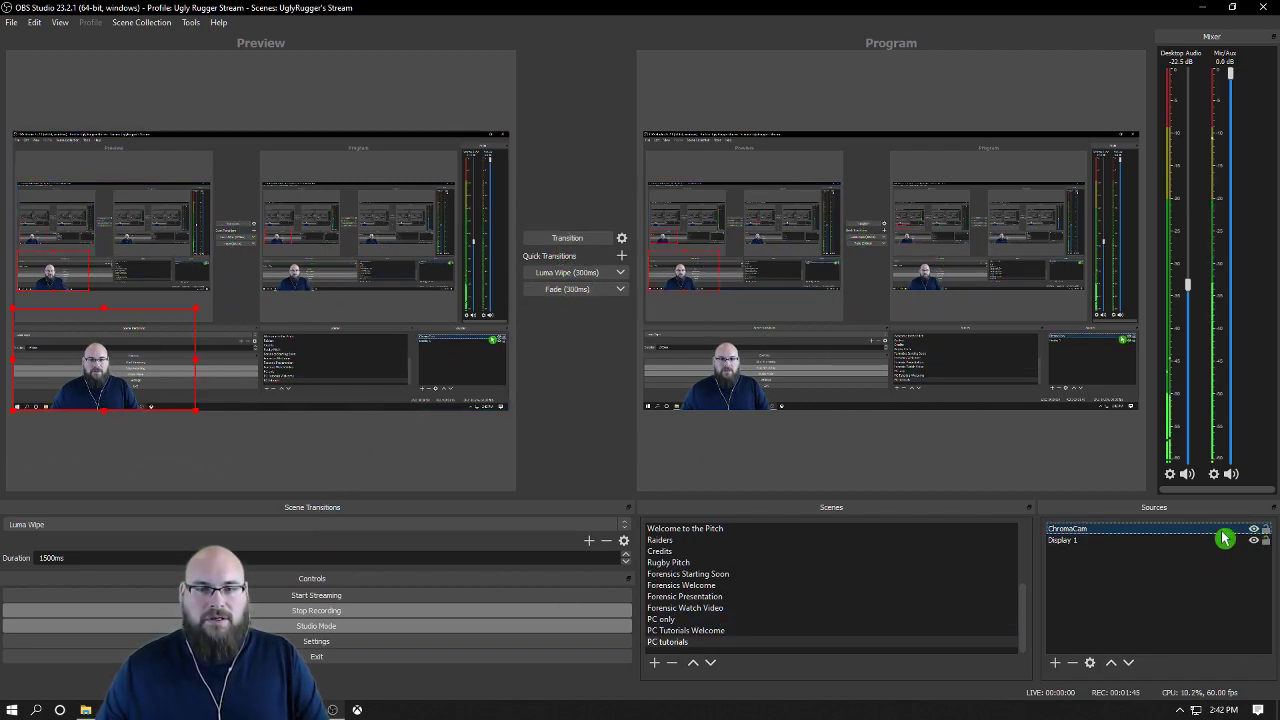
click(1255, 531)
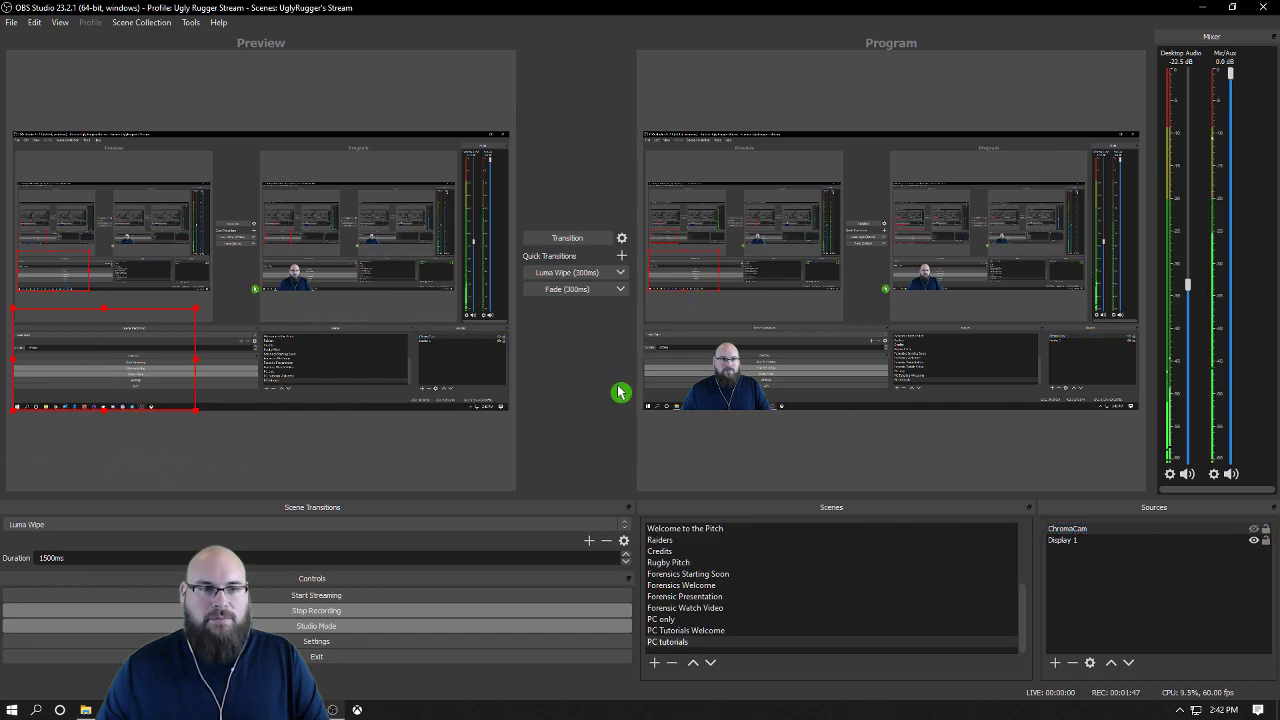
click(580, 243)
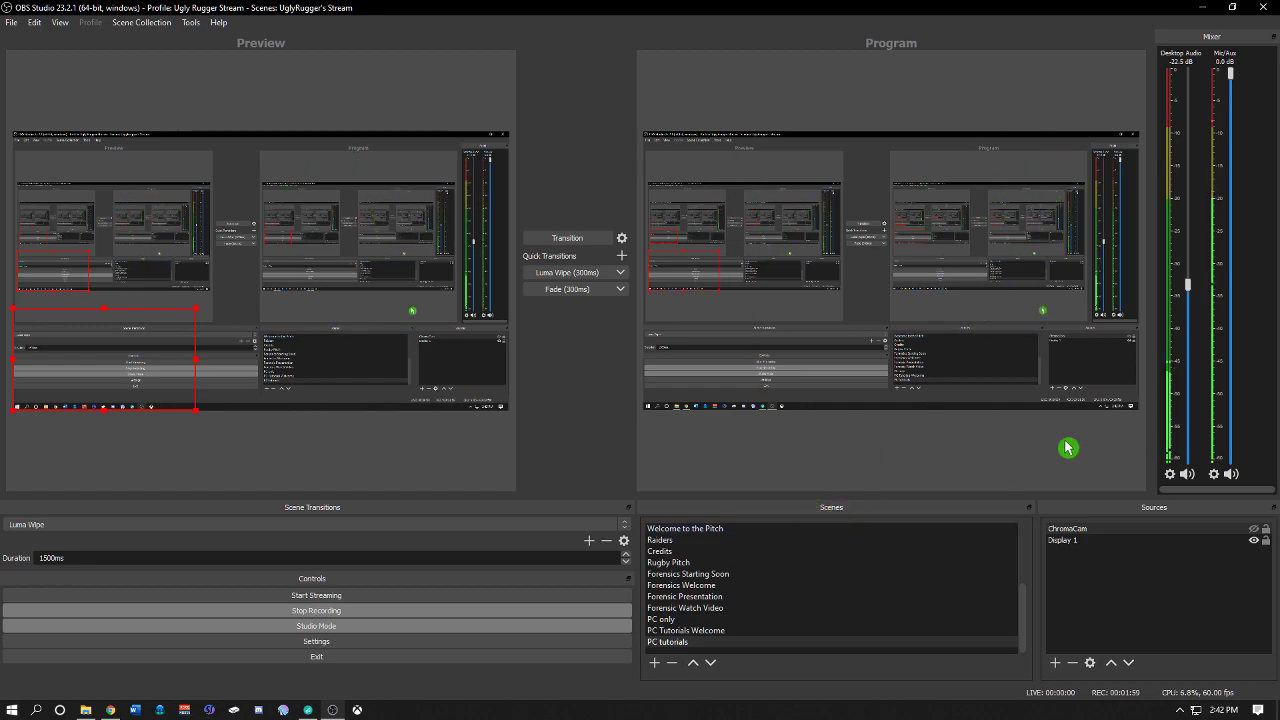
Step: Add a new scene named Demo
click(657, 664)
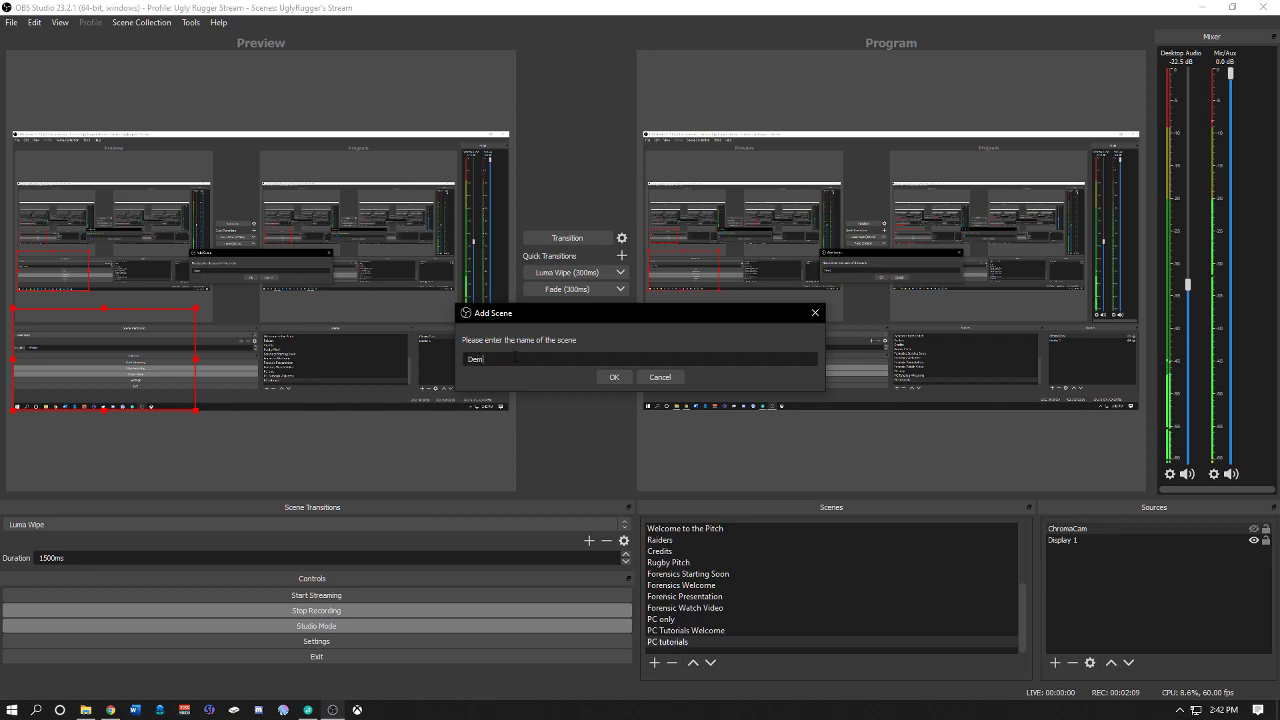
key(Return)
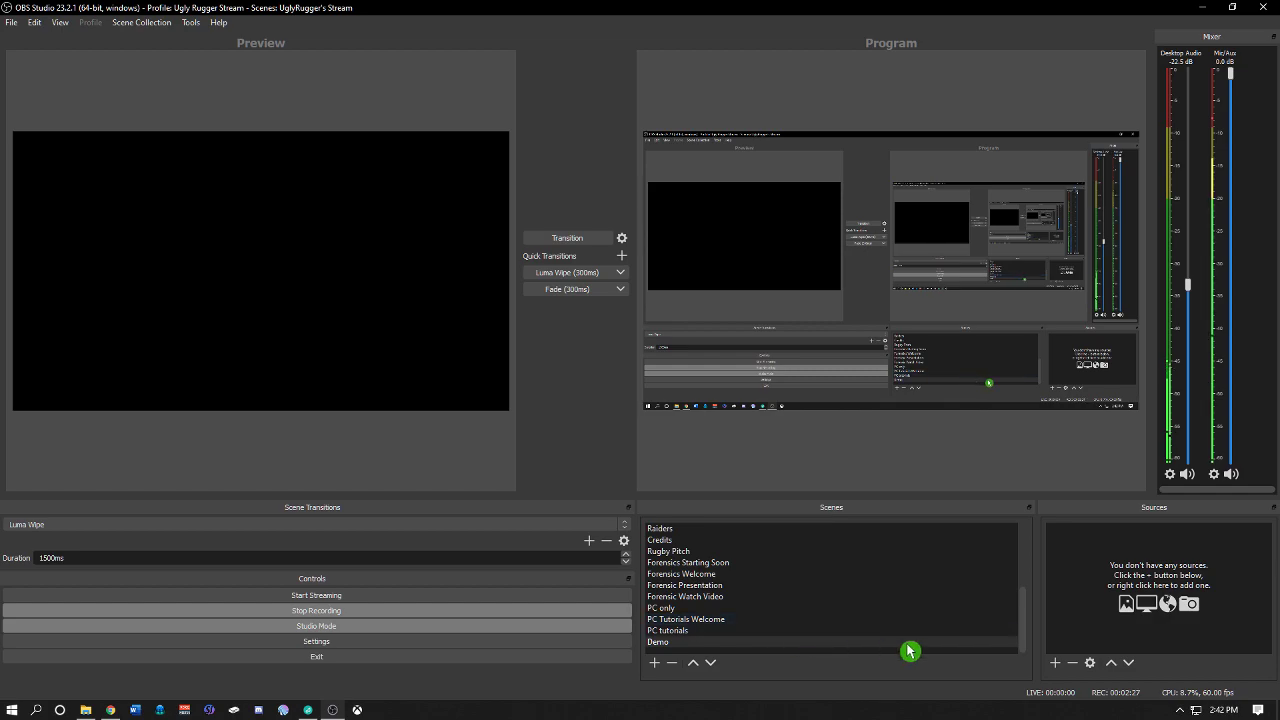
Step: Add a new Image source named Demo Background to the Demo scene, with the source visible
click(1056, 663)
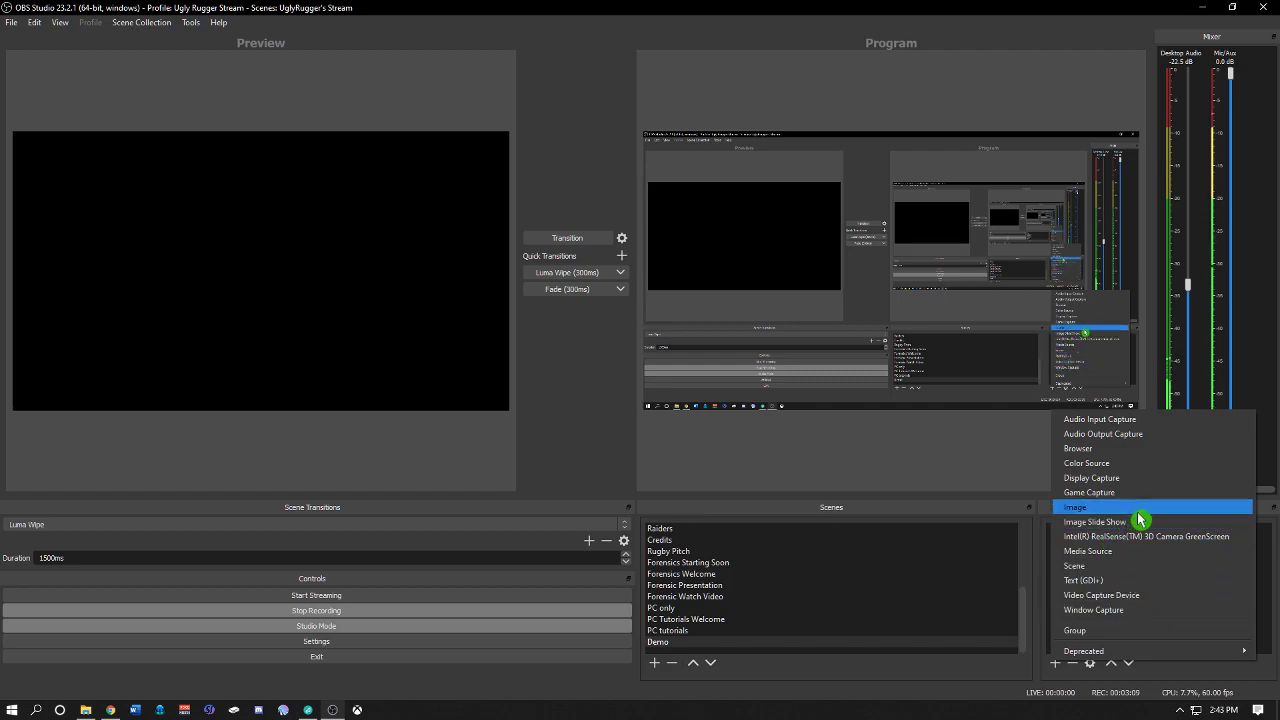
click(1079, 510)
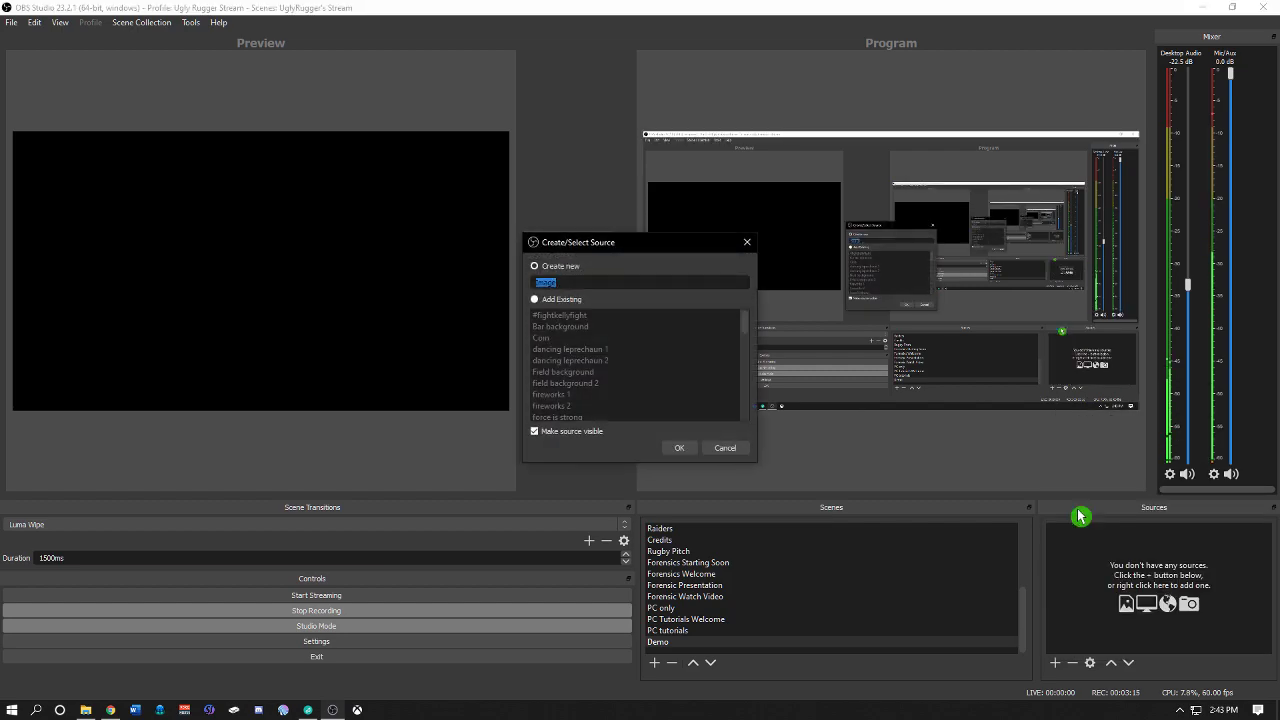
click(598, 338)
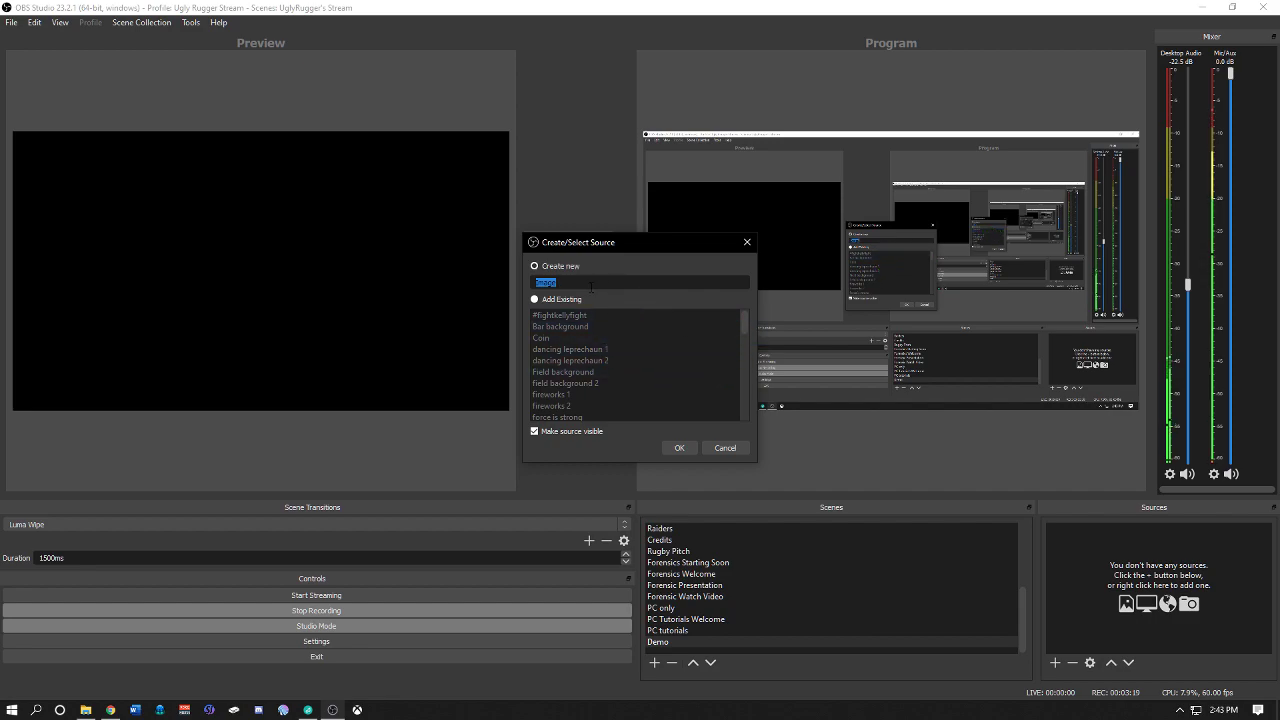
click(538, 300)
scroll(640, 355, down, 10)
scroll(620, 400, up, 10)
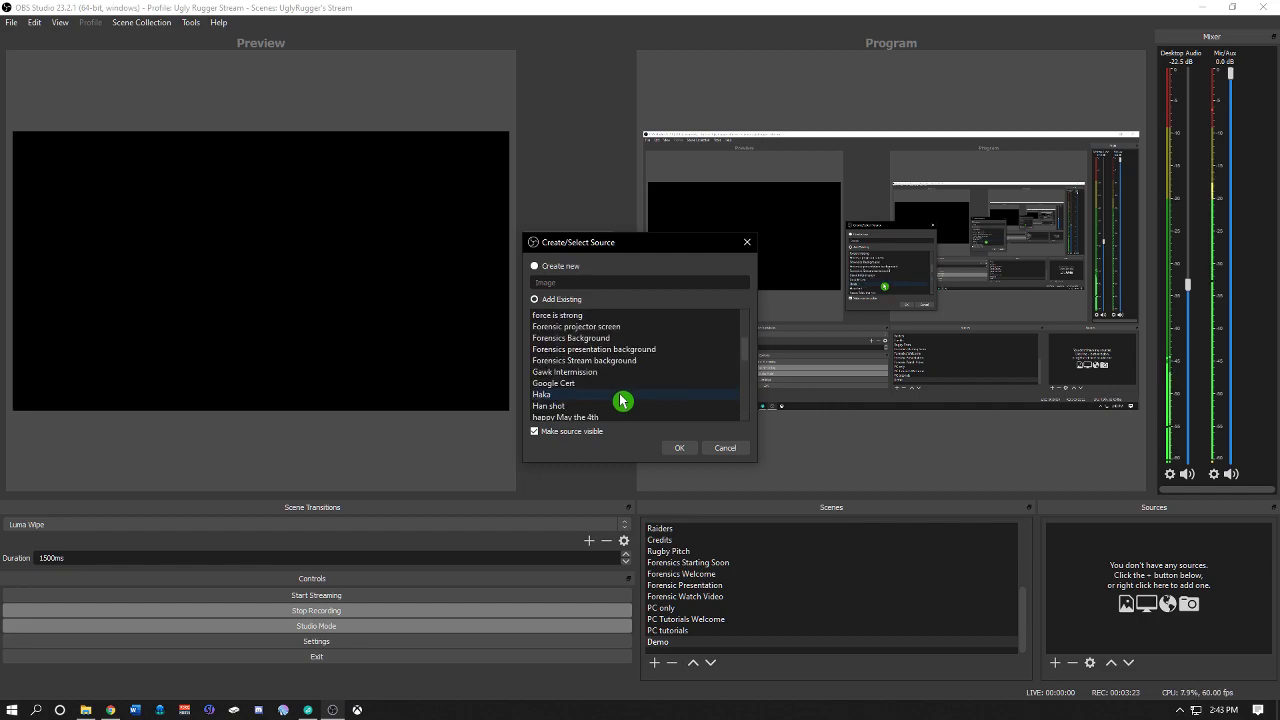
scroll(655, 365, down, 5)
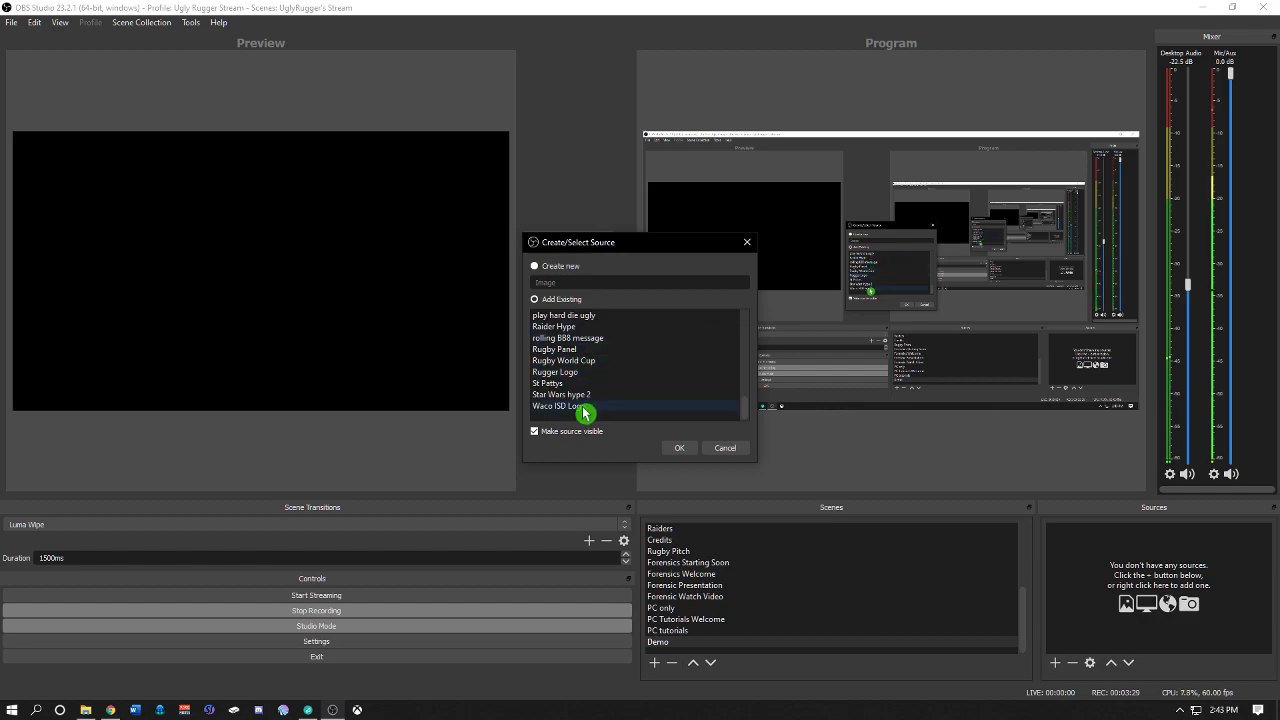
click(590, 406)
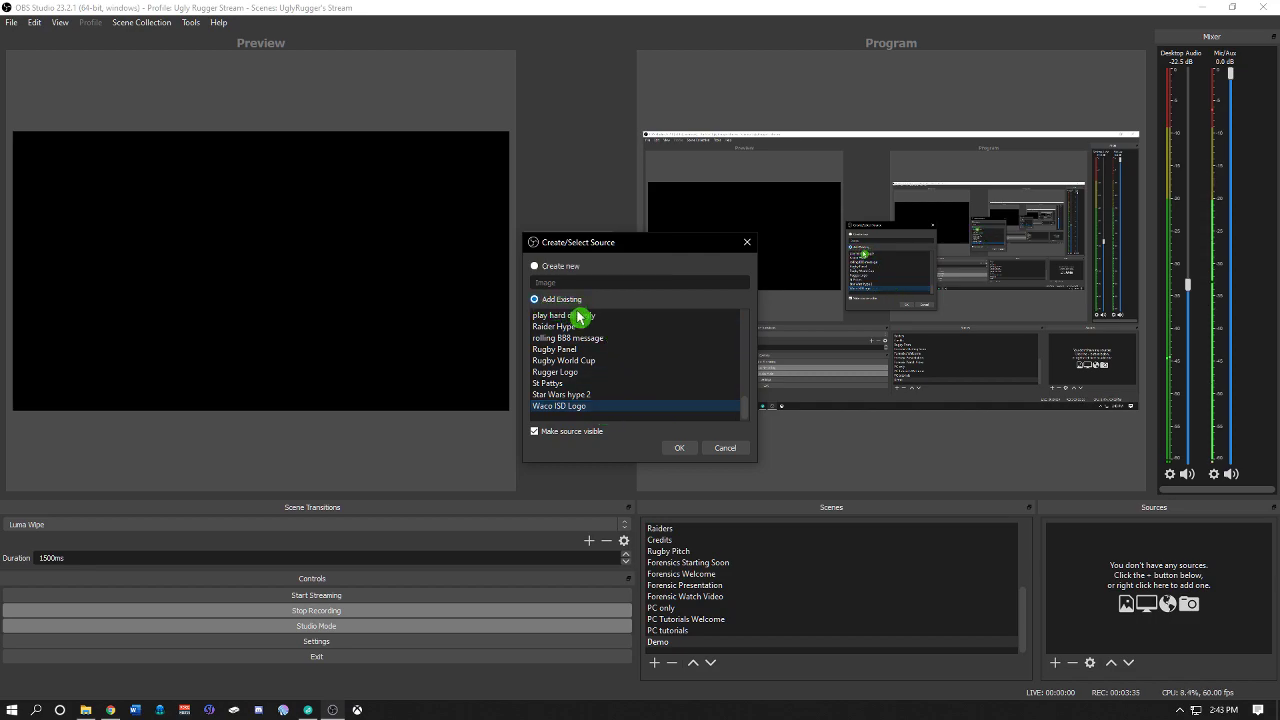
click(534, 267)
click(537, 300)
click(537, 268)
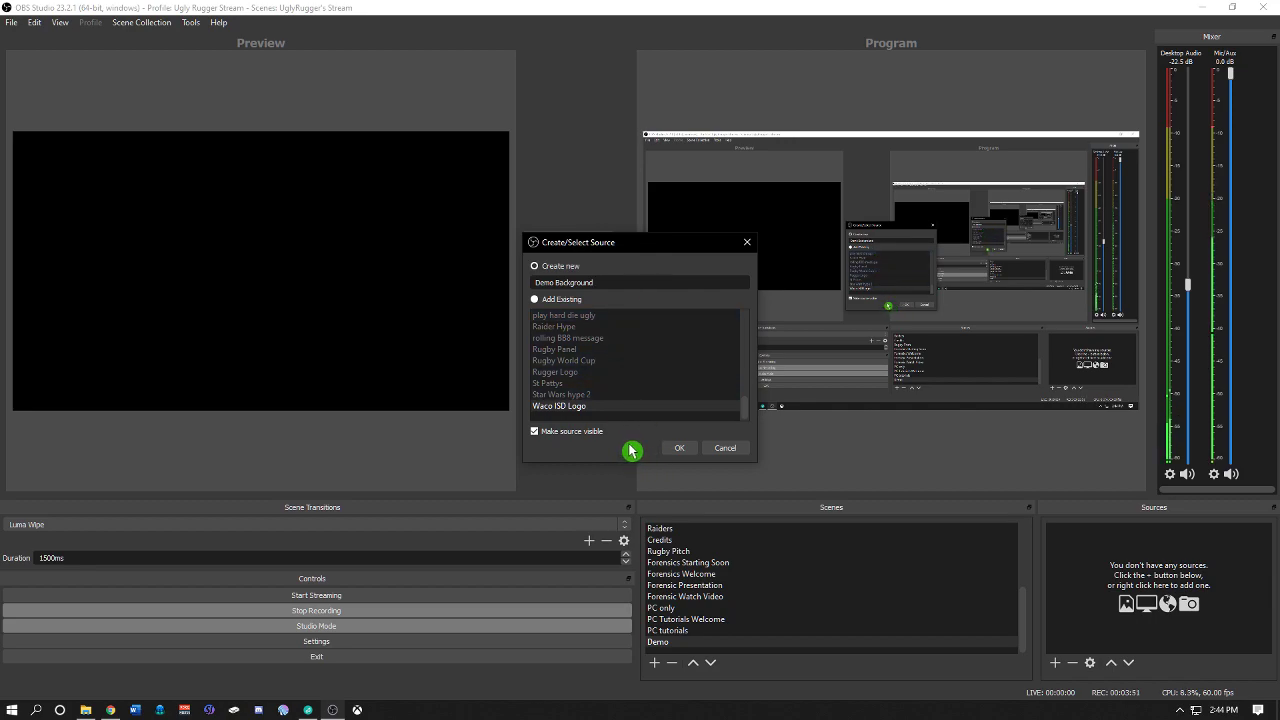
click(680, 449)
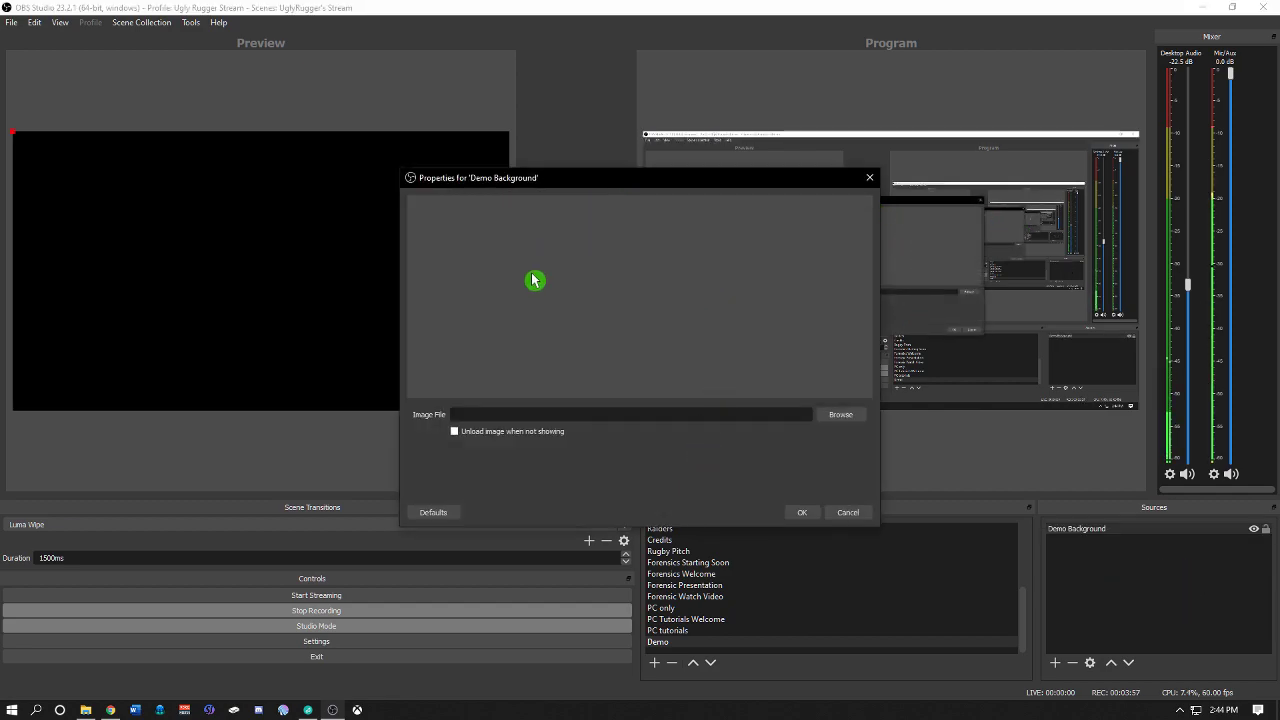
Step: Open the image file browser for the source and navigate to the Stream folder
click(837, 418)
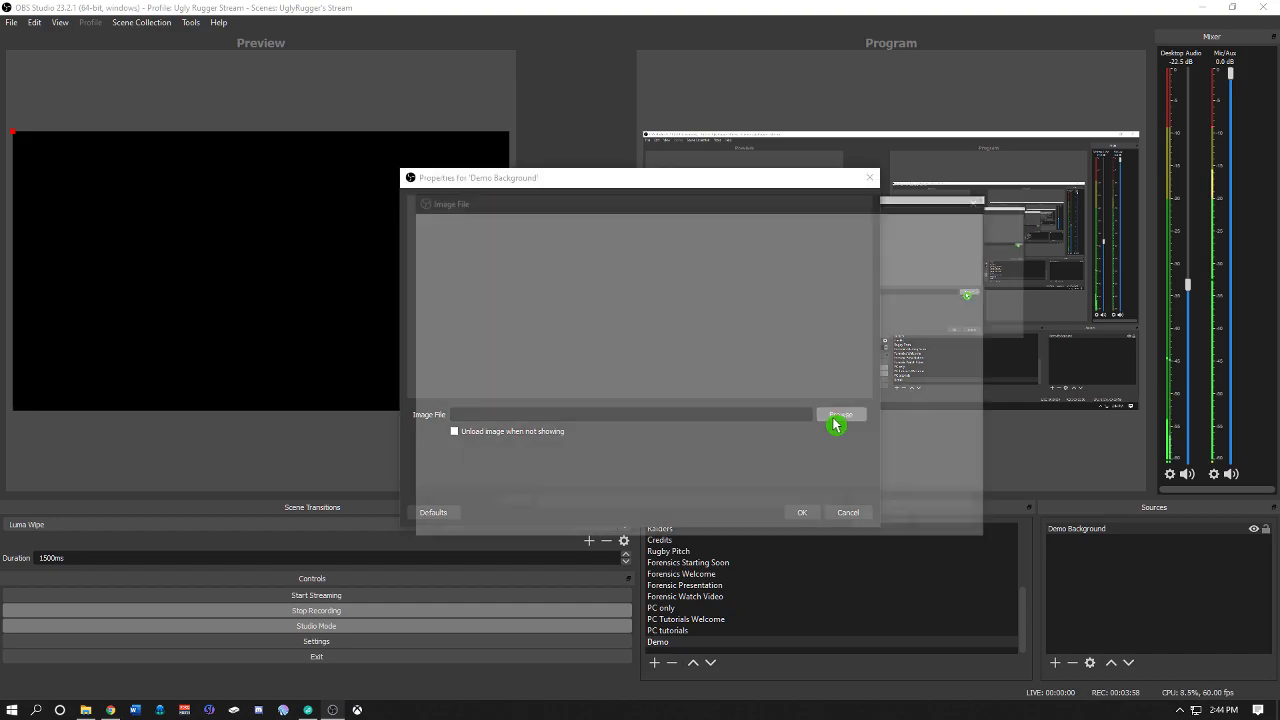
scroll(757, 377, down, 5)
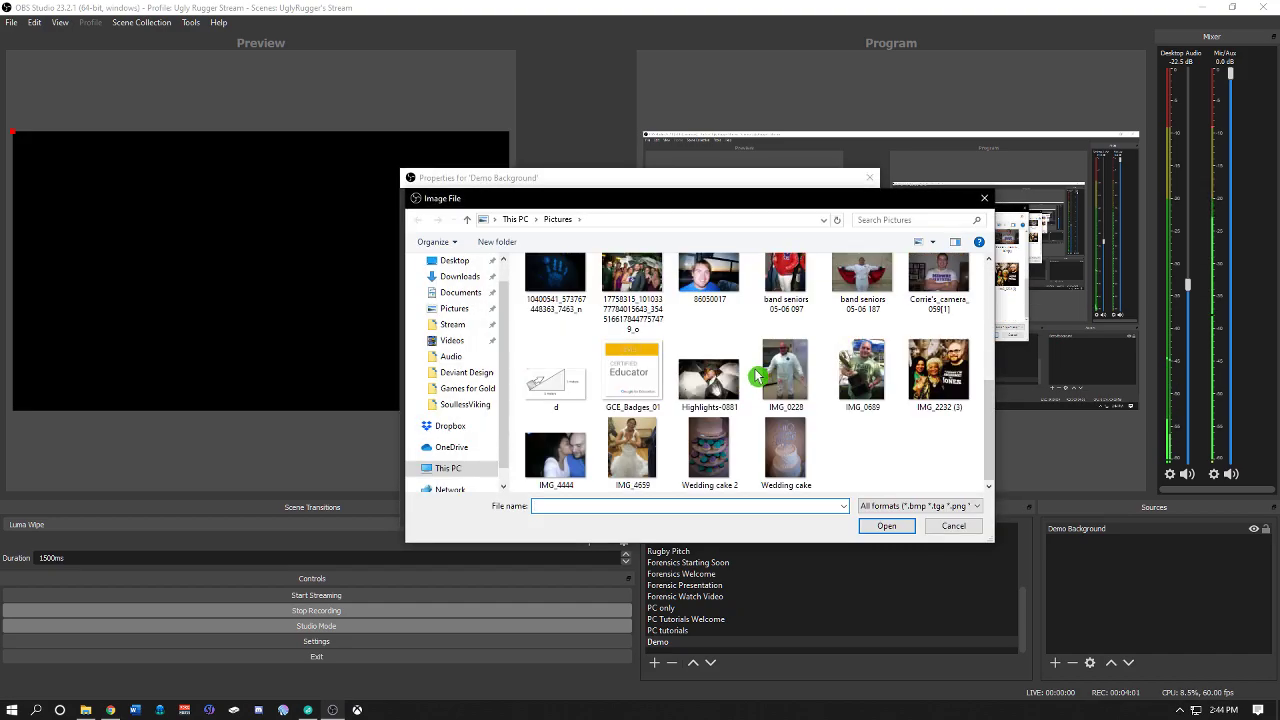
scroll(700, 380, up, 5)
scroll(491, 334, down, 1)
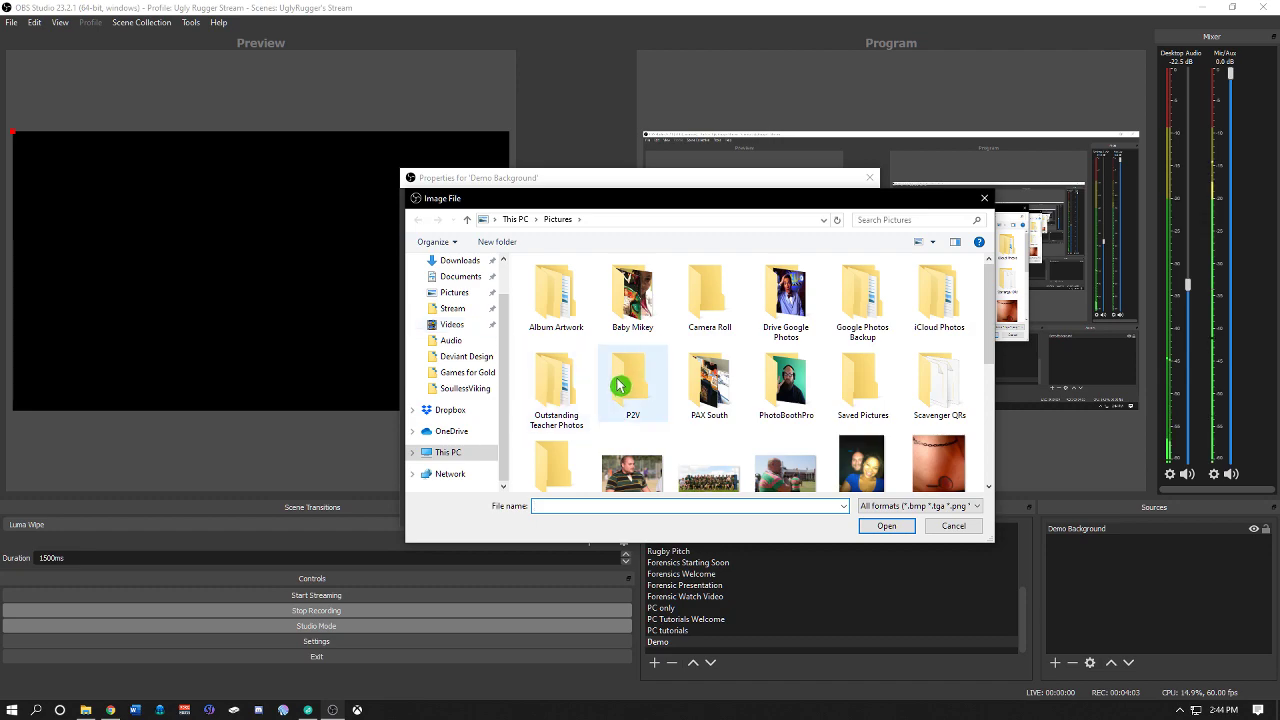
scroll(619, 385, down, 1)
scroll(590, 330, up, 1)
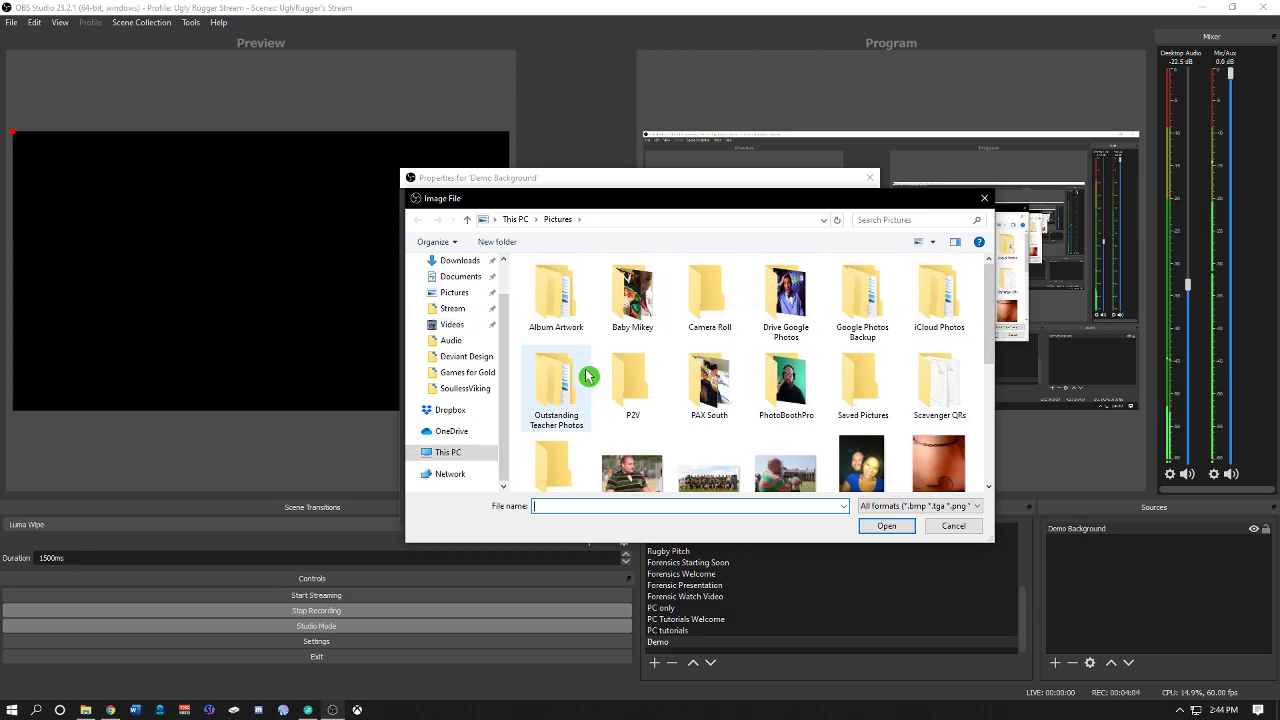
click(462, 312)
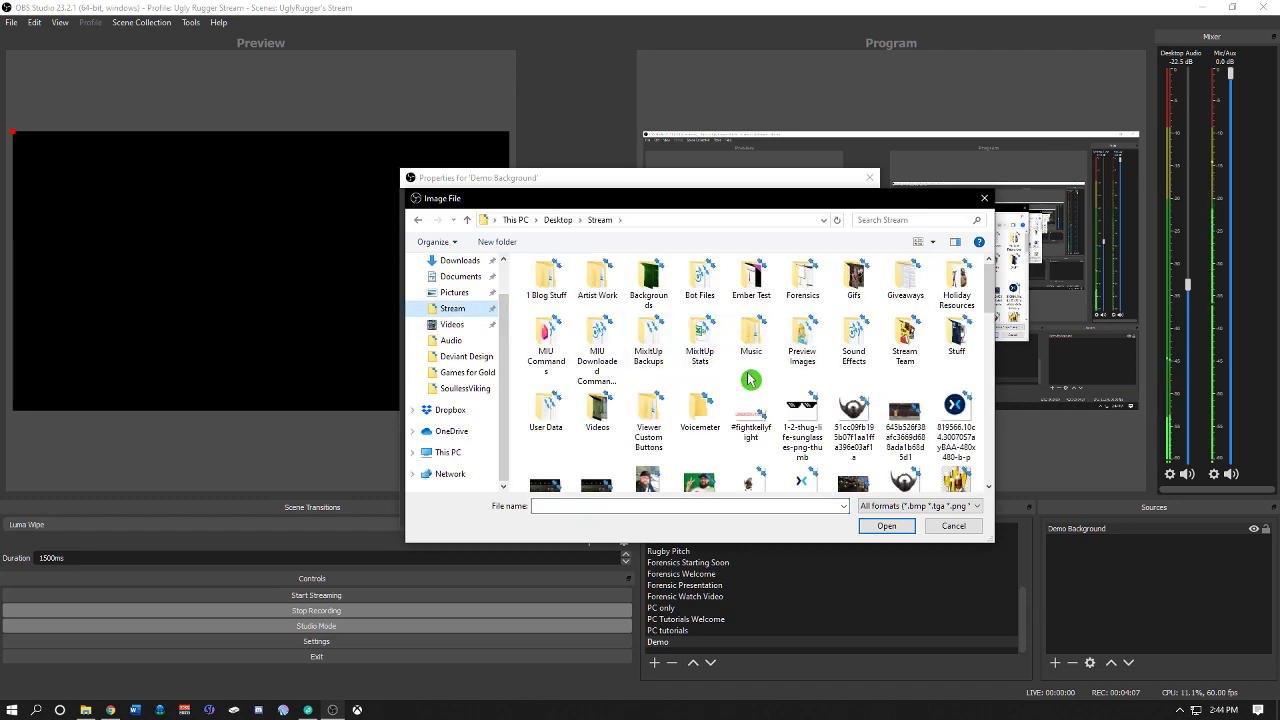
Step: Choose the Football-Rugby-stadium-vinyl-photography backdrop image as the source's image file and confirm the properties
scroll(760, 385, down, 10)
scroll(775, 400, up, 10)
scroll(775, 403, down, 10)
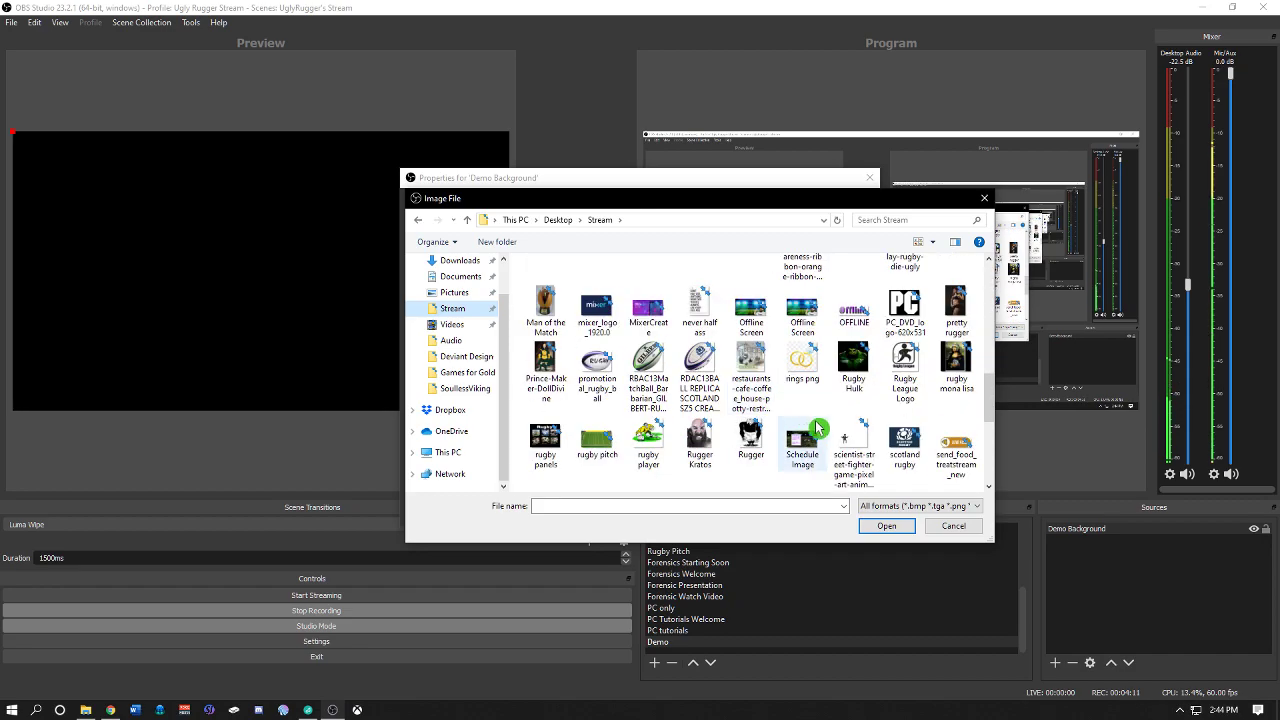
scroll(750, 405, down, 2)
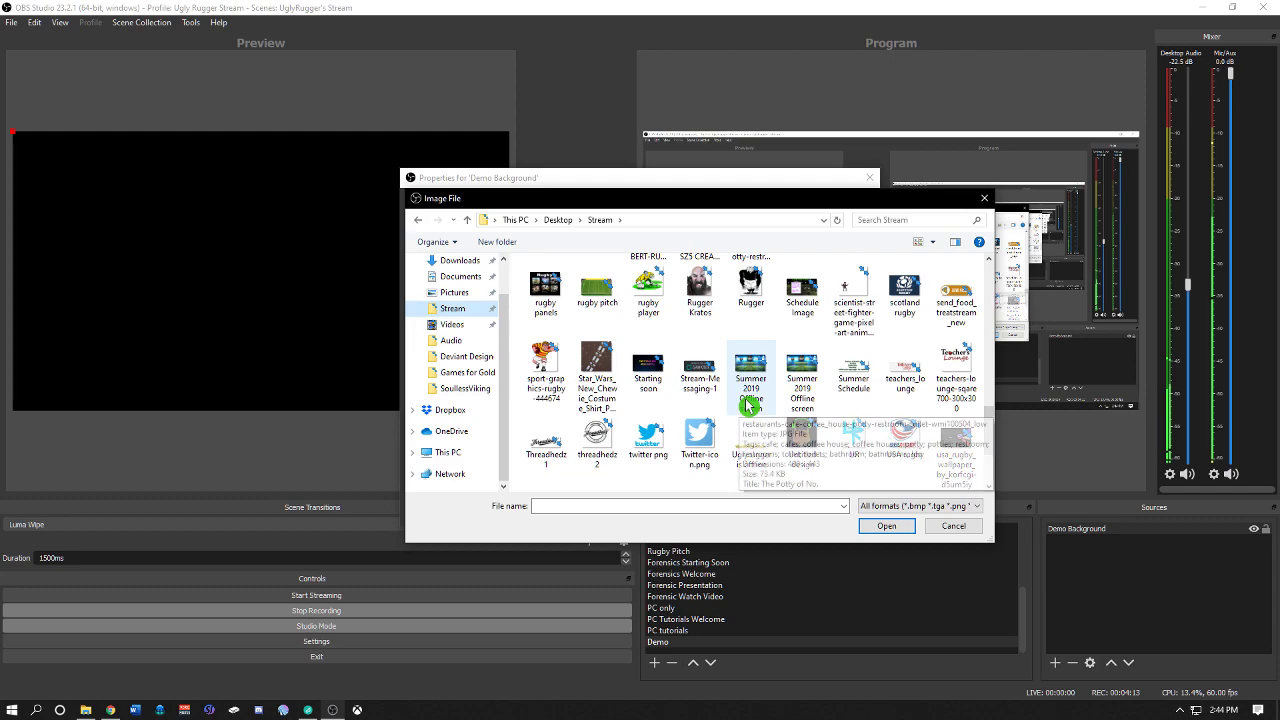
scroll(800, 420, down, 1)
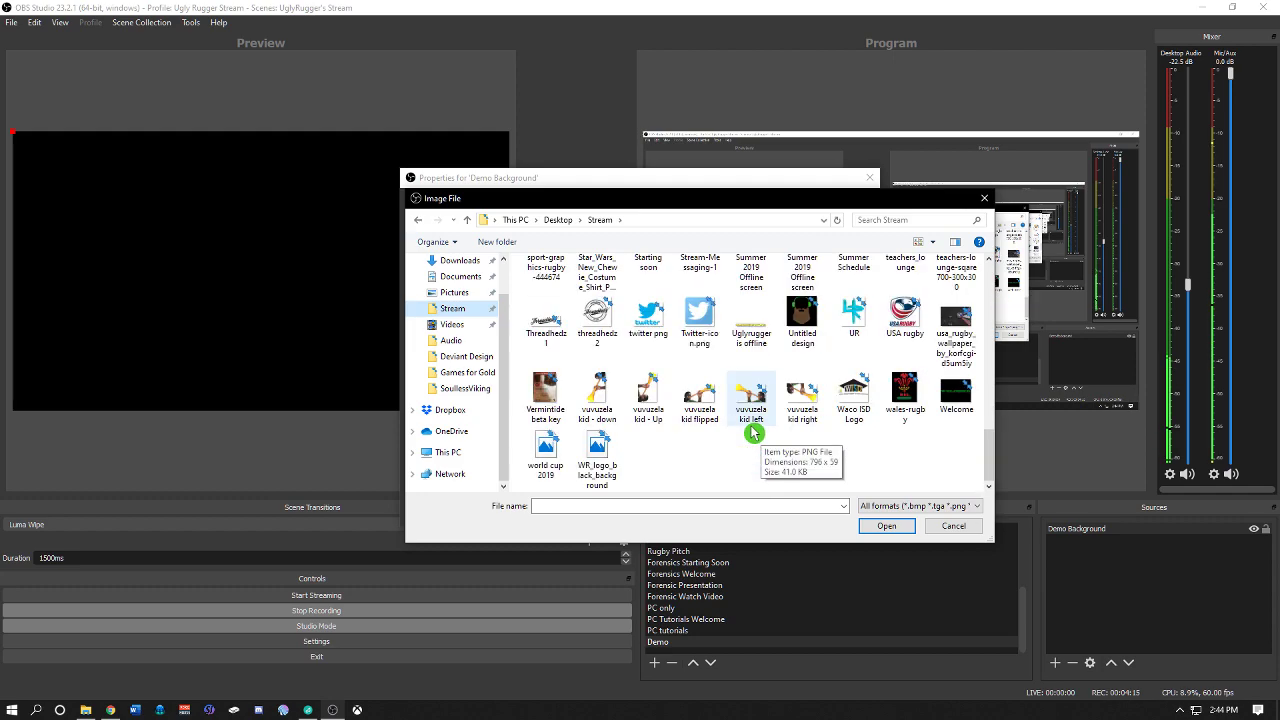
scroll(876, 466, up, 1)
scroll(750, 435, up, 3)
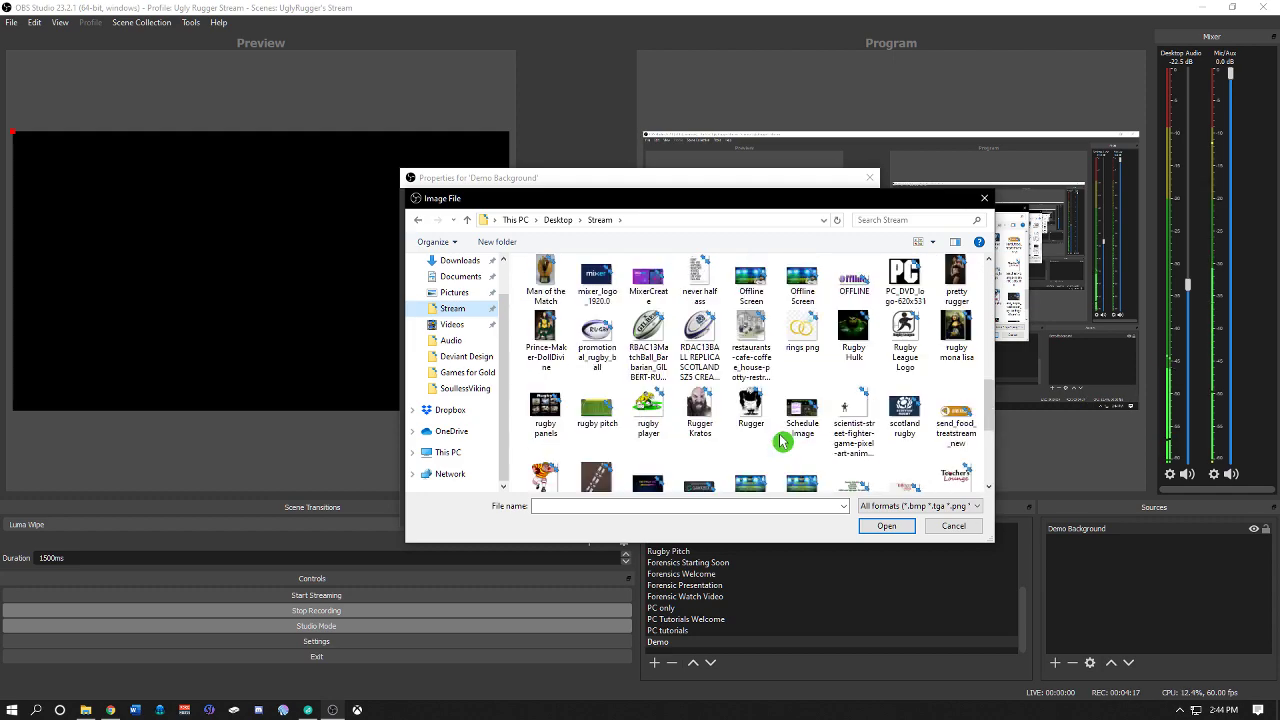
scroll(800, 437, up, 2)
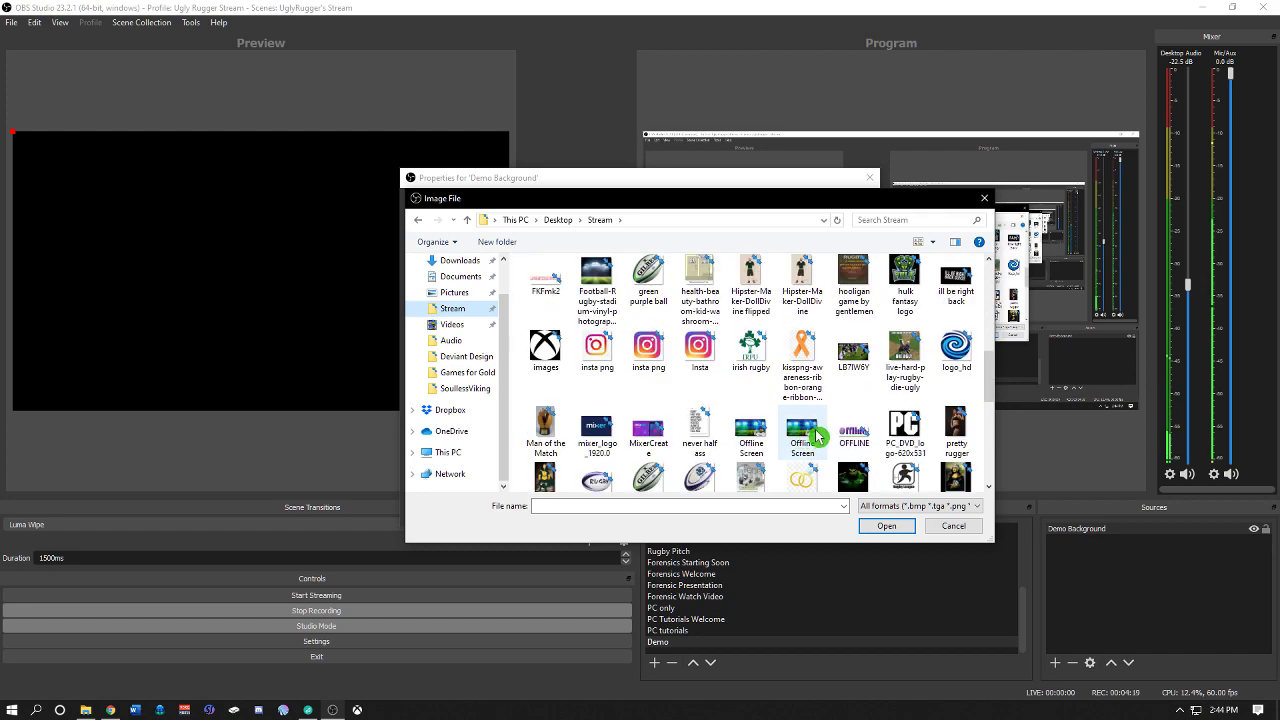
scroll(818, 437, up, 2)
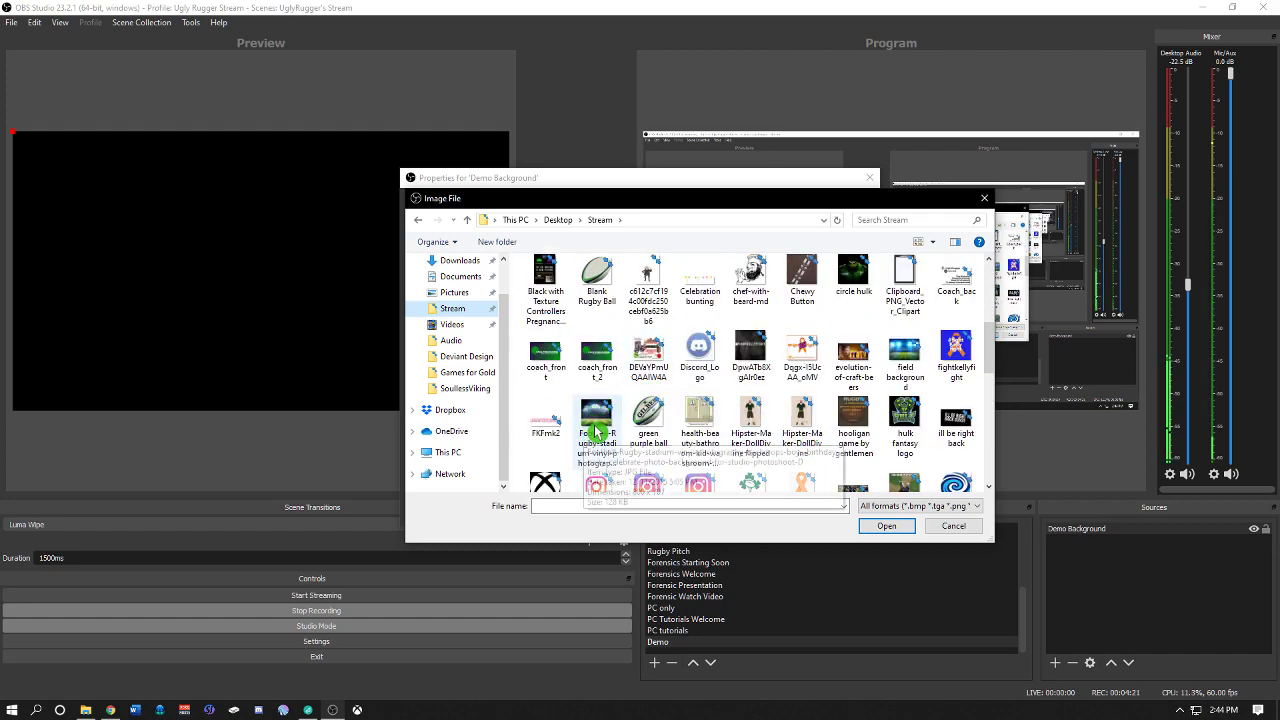
scroll(597, 432, up, 1)
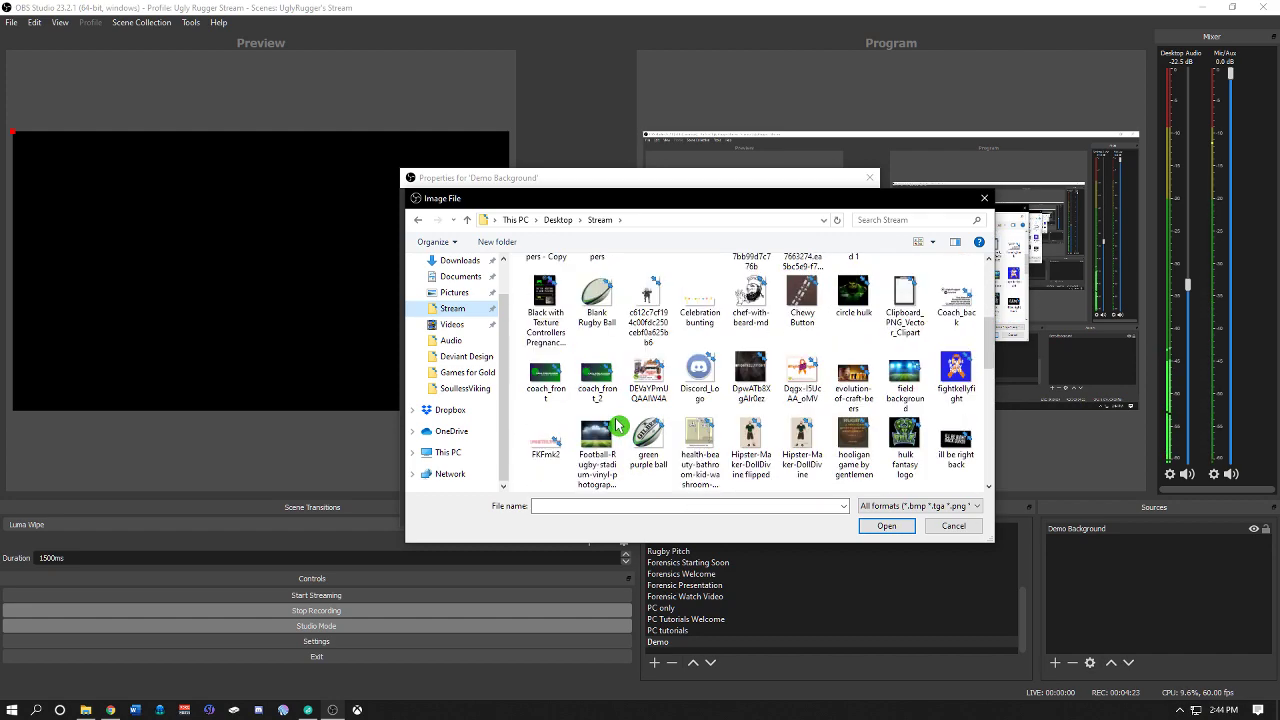
click(597, 437)
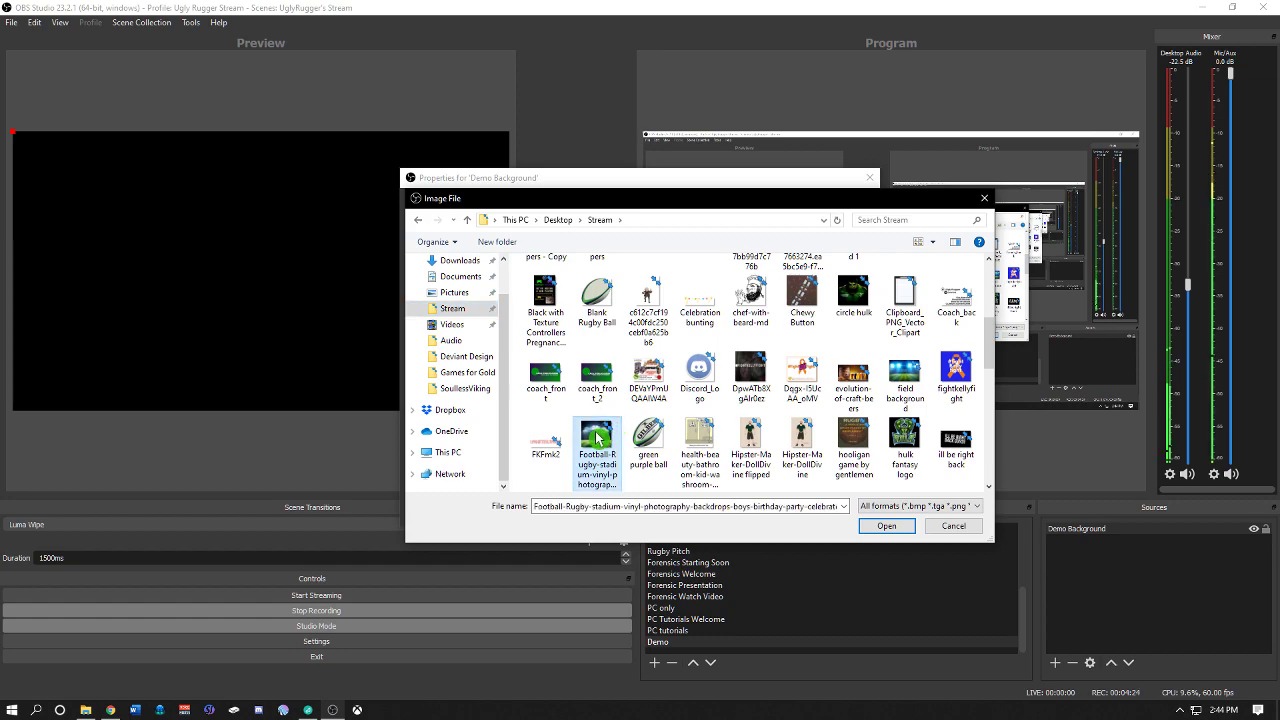
click(886, 527)
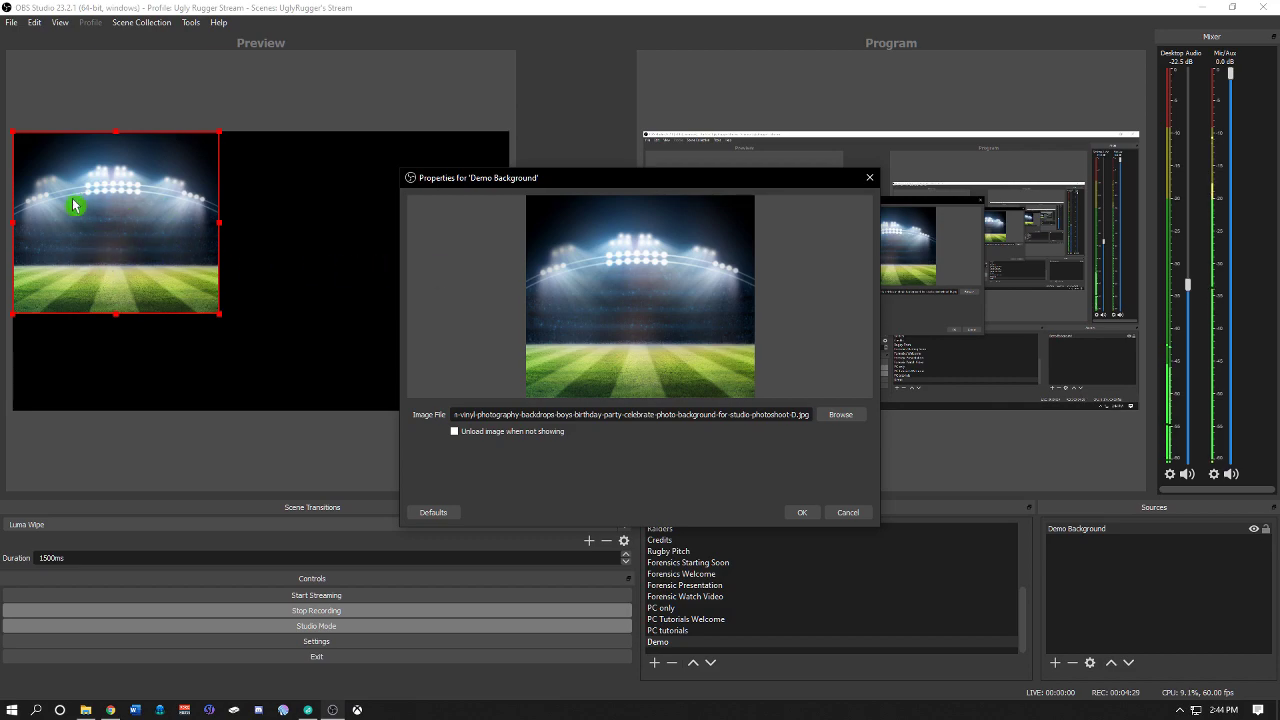
click(801, 513)
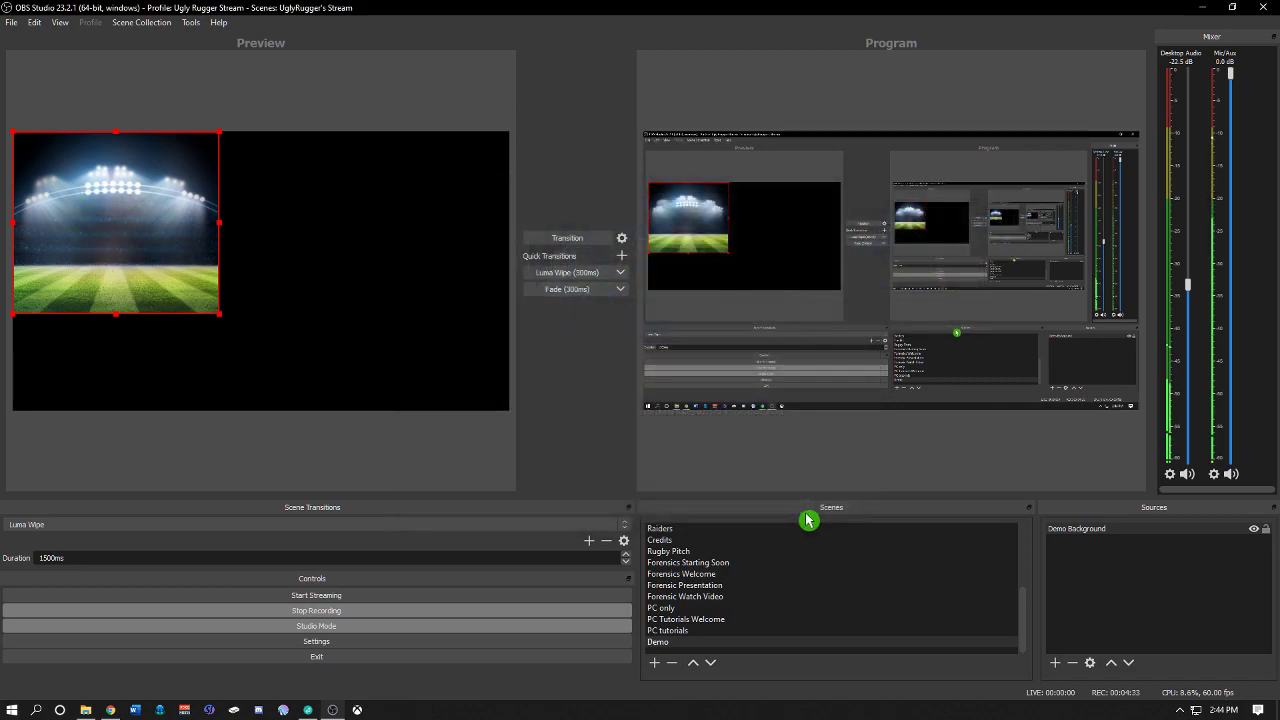
Step: Move and enlarge the stadium image so it sits roughly centred in the preview canvas
drag(143, 200, 226, 208)
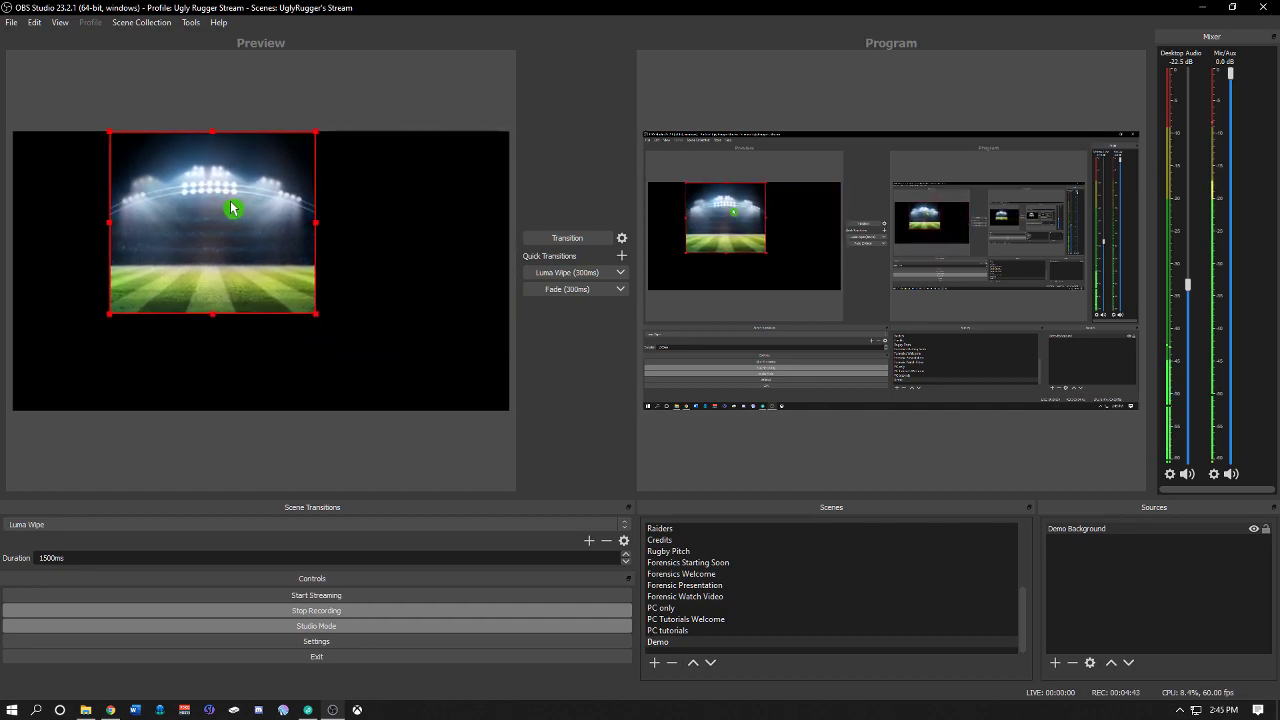
drag(317, 323, 358, 358)
click(360, 361)
click(356, 356)
click(355, 357)
drag(355, 357, 388, 378)
drag(386, 293, 401, 293)
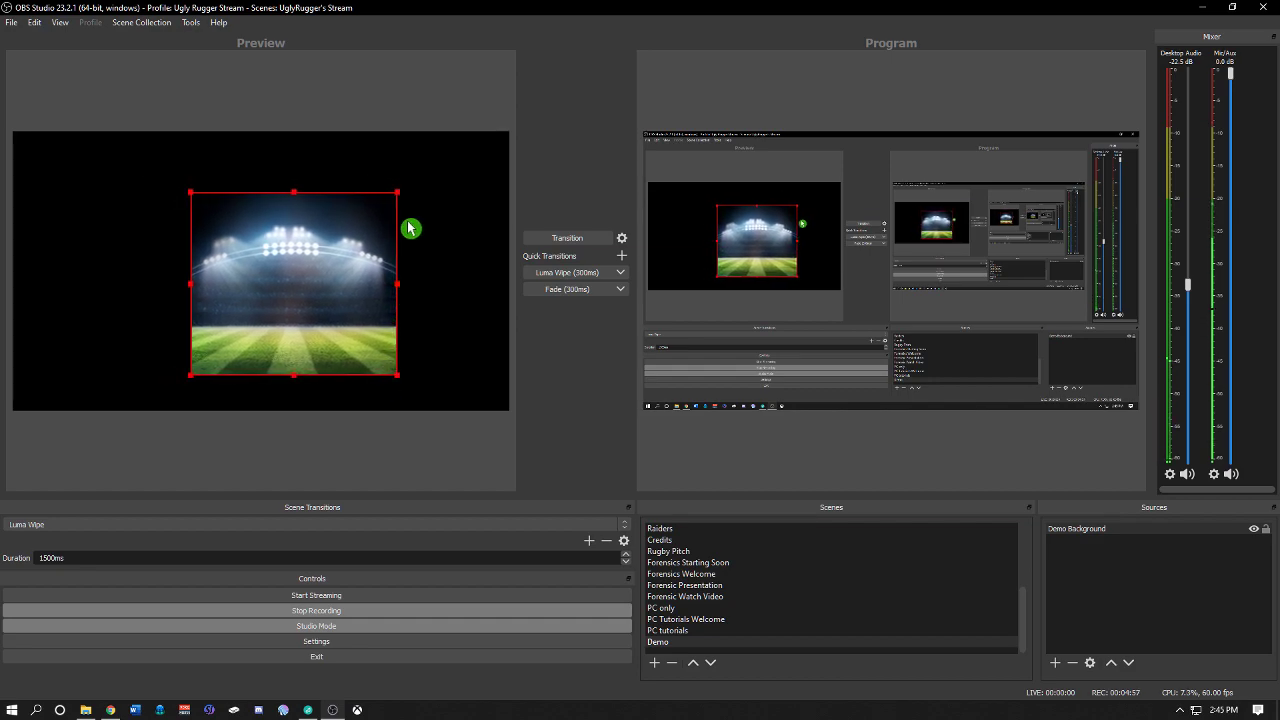
click(420, 194)
click(386, 223)
click(402, 199)
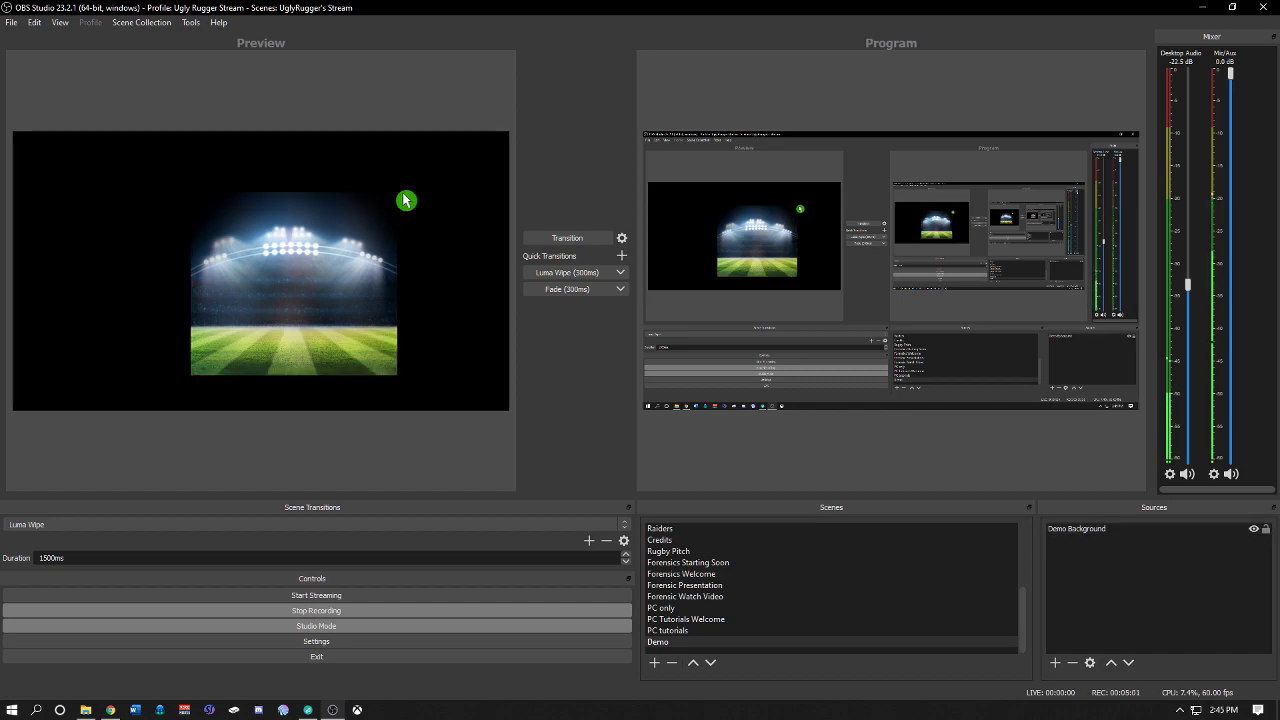
click(399, 202)
click(413, 198)
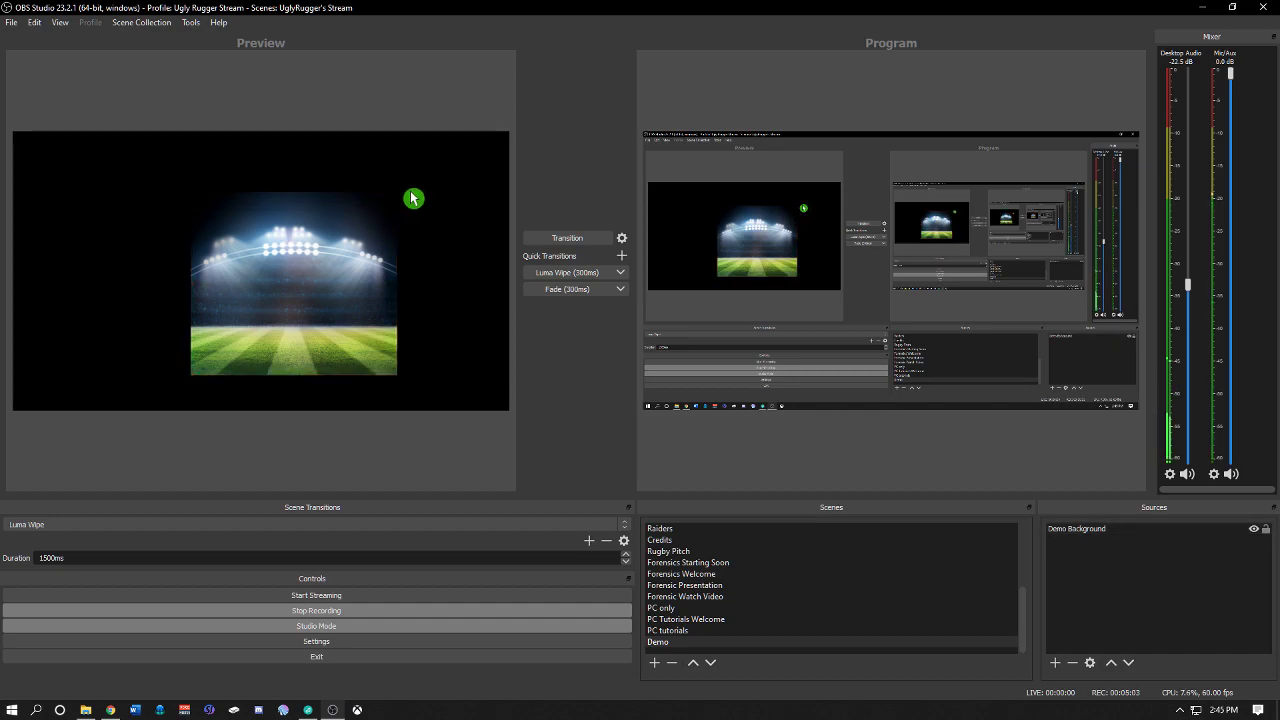
Step: Move the stadium image into the upper-right corner of the preview canvas
click(400, 202)
click(416, 198)
click(363, 200)
click(193, 383)
drag(271, 310, 239, 291)
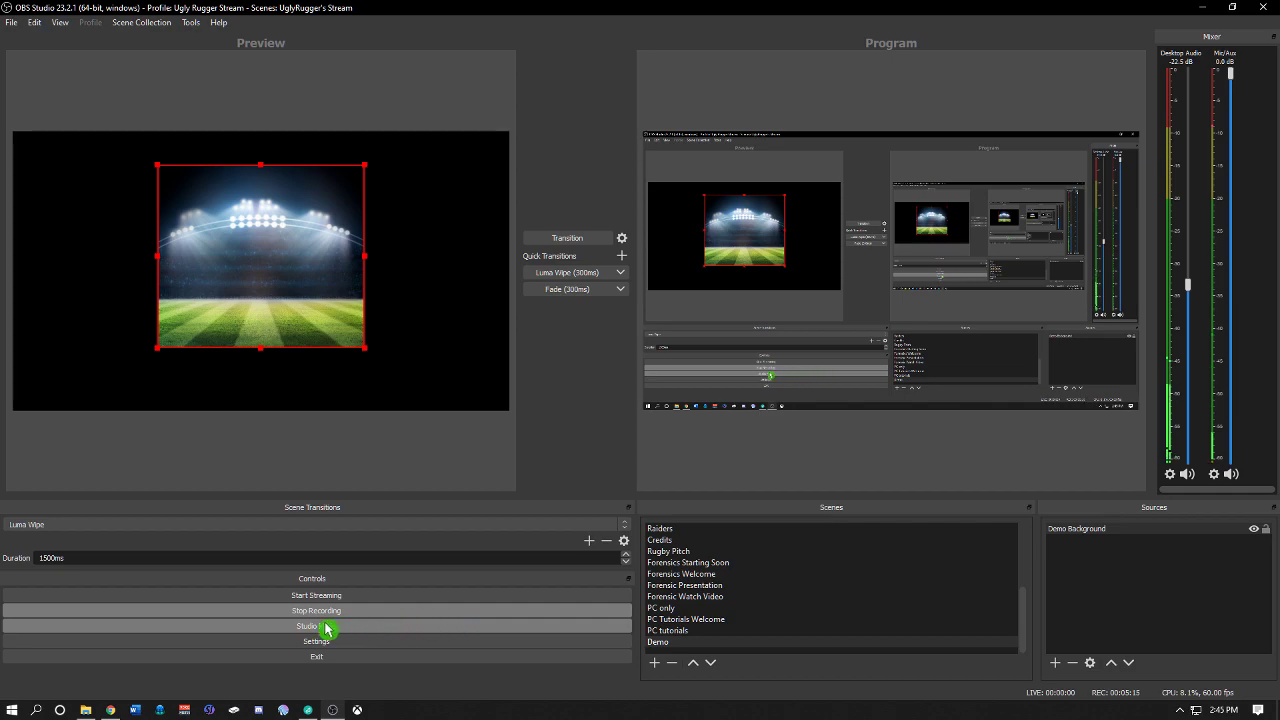
drag(309, 286, 458, 253)
click(303, 317)
click(311, 308)
click(284, 326)
Step: Switch the preview scaling to Canvas (1920x1080) and back to Scale to Window
right_click(337, 276)
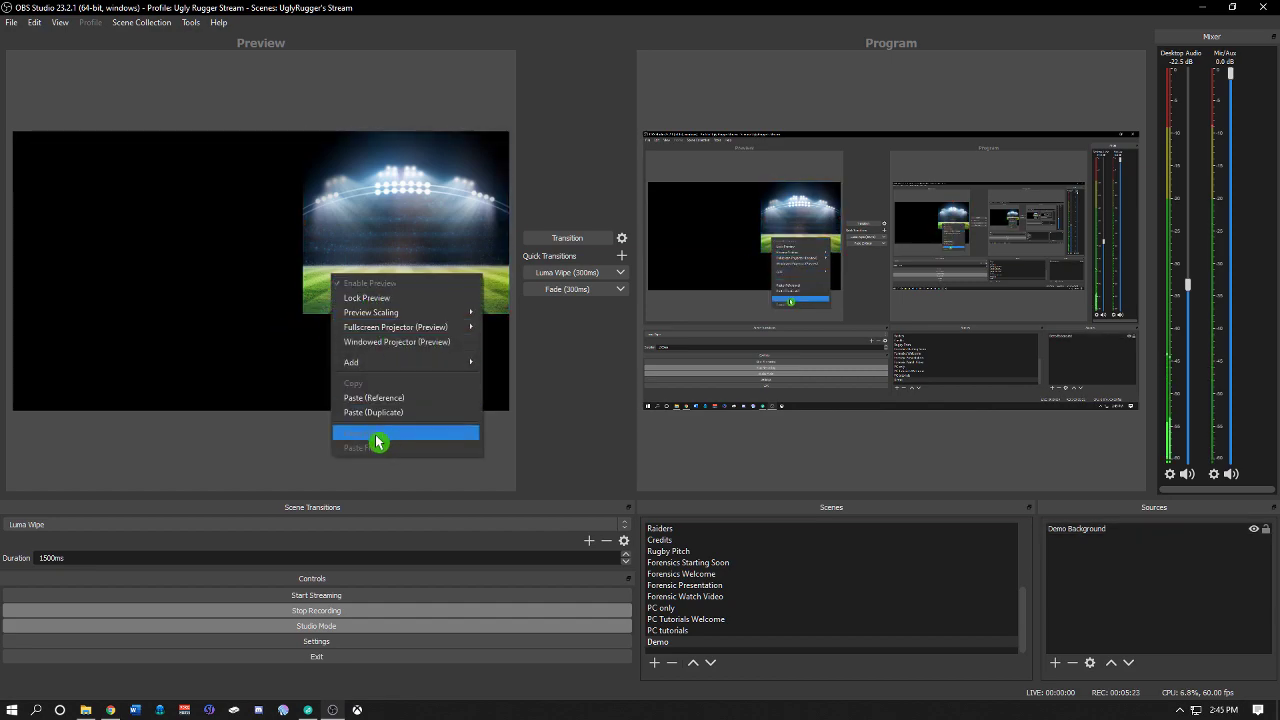
mouse_move(436, 318)
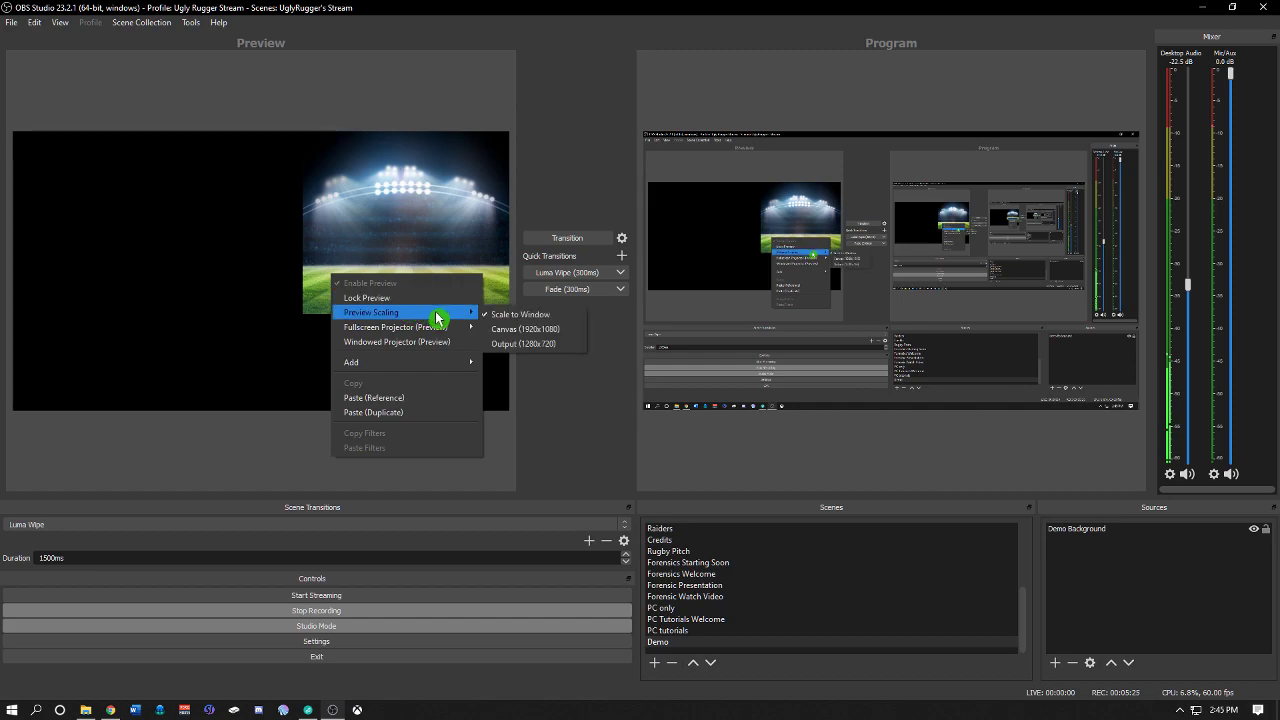
click(574, 344)
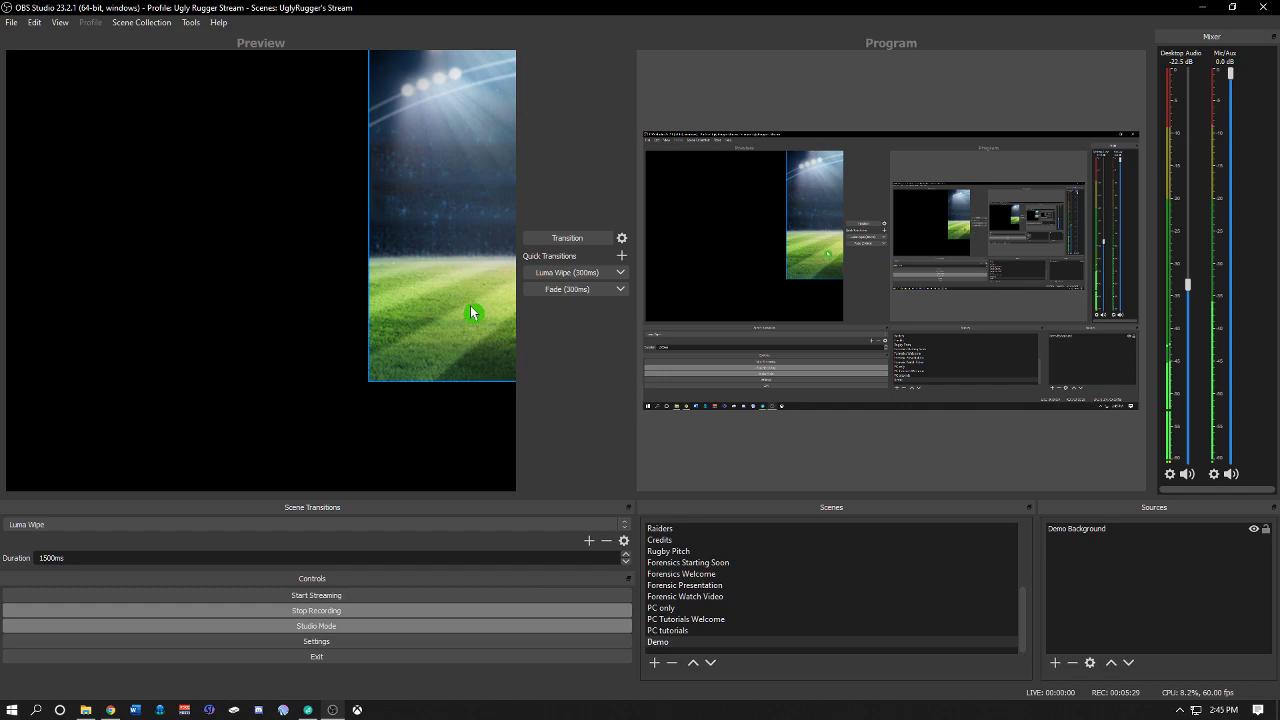
right_click(248, 262)
mouse_move(330, 298)
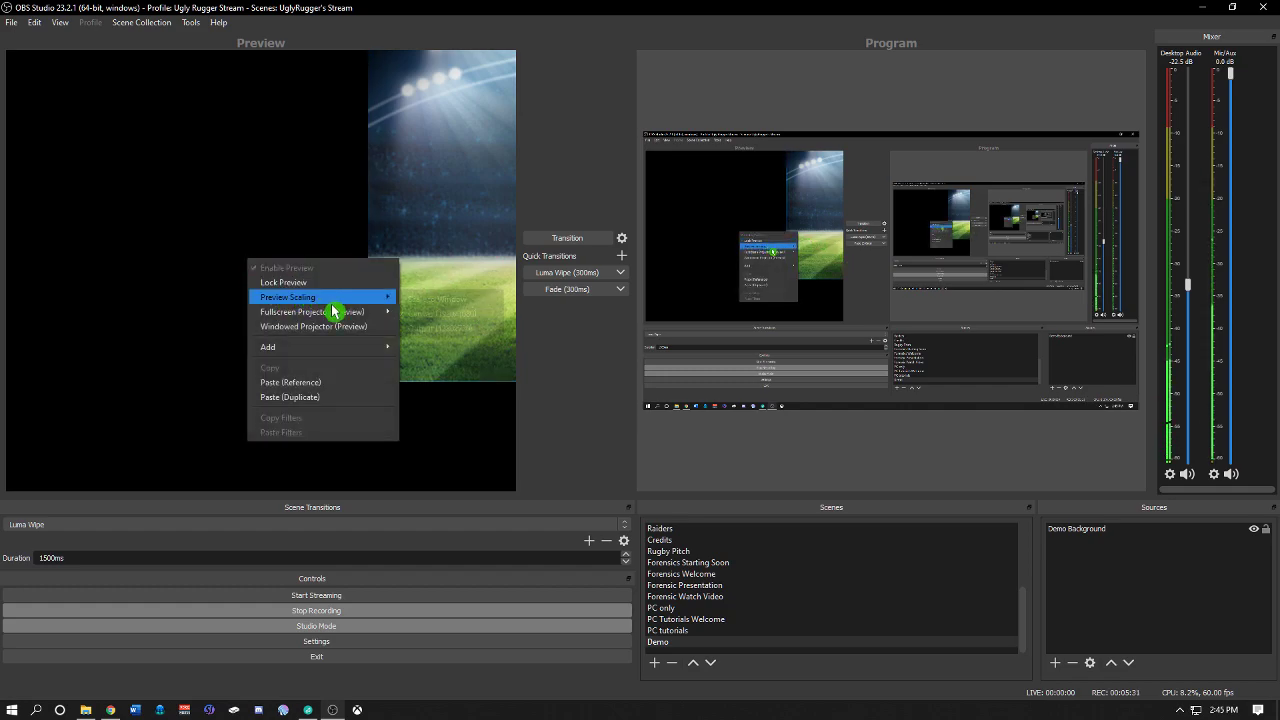
click(416, 300)
click(348, 311)
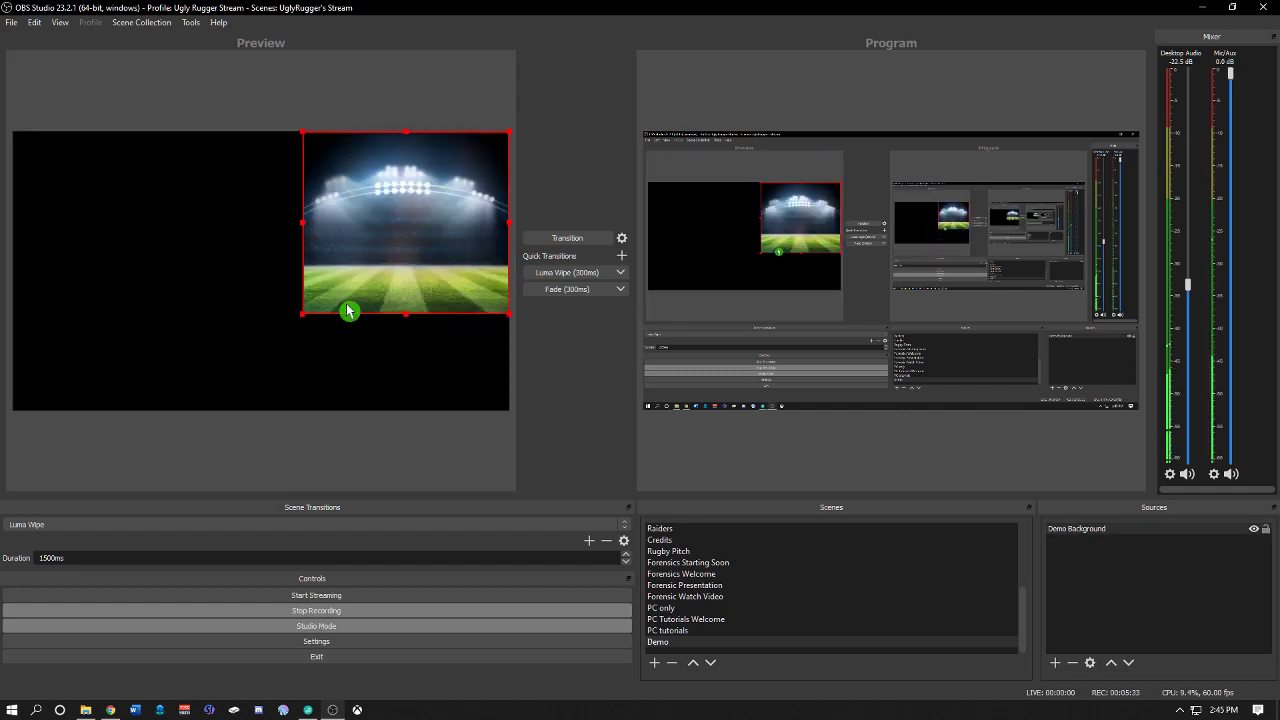
Step: Transition the Demo scene from the preview to the program output
click(284, 327)
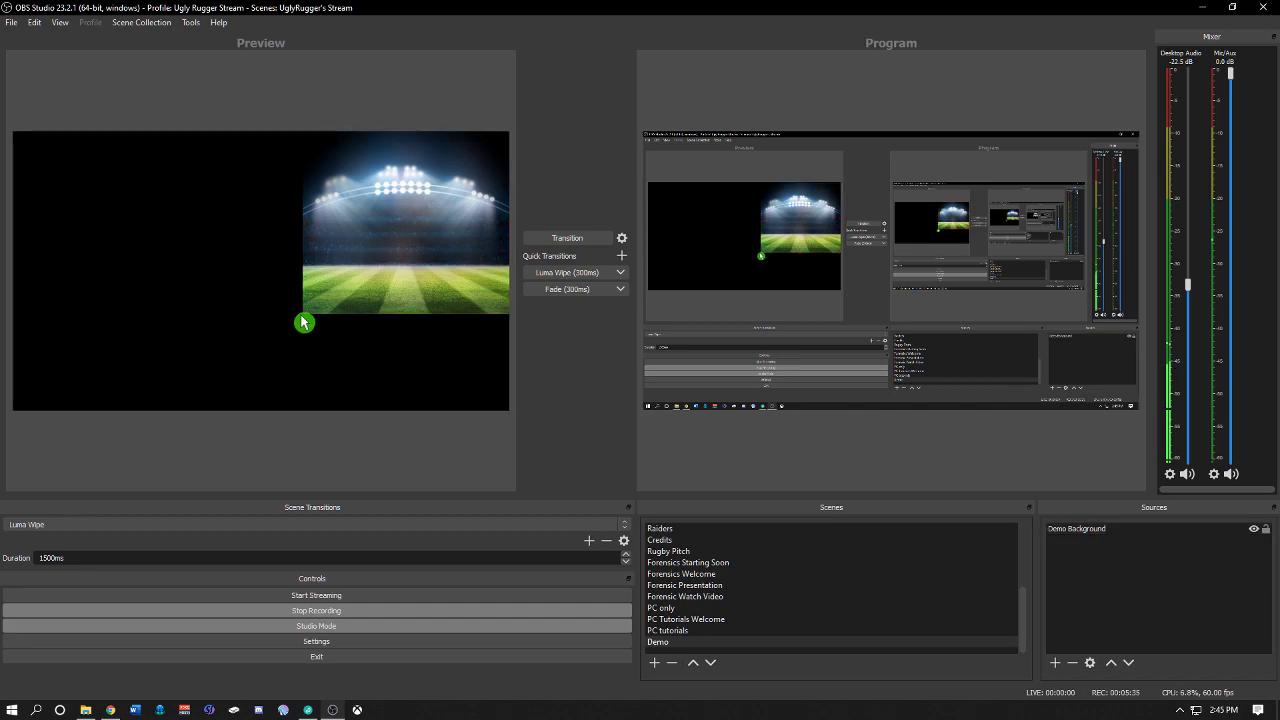
click(309, 311)
click(288, 328)
click(358, 272)
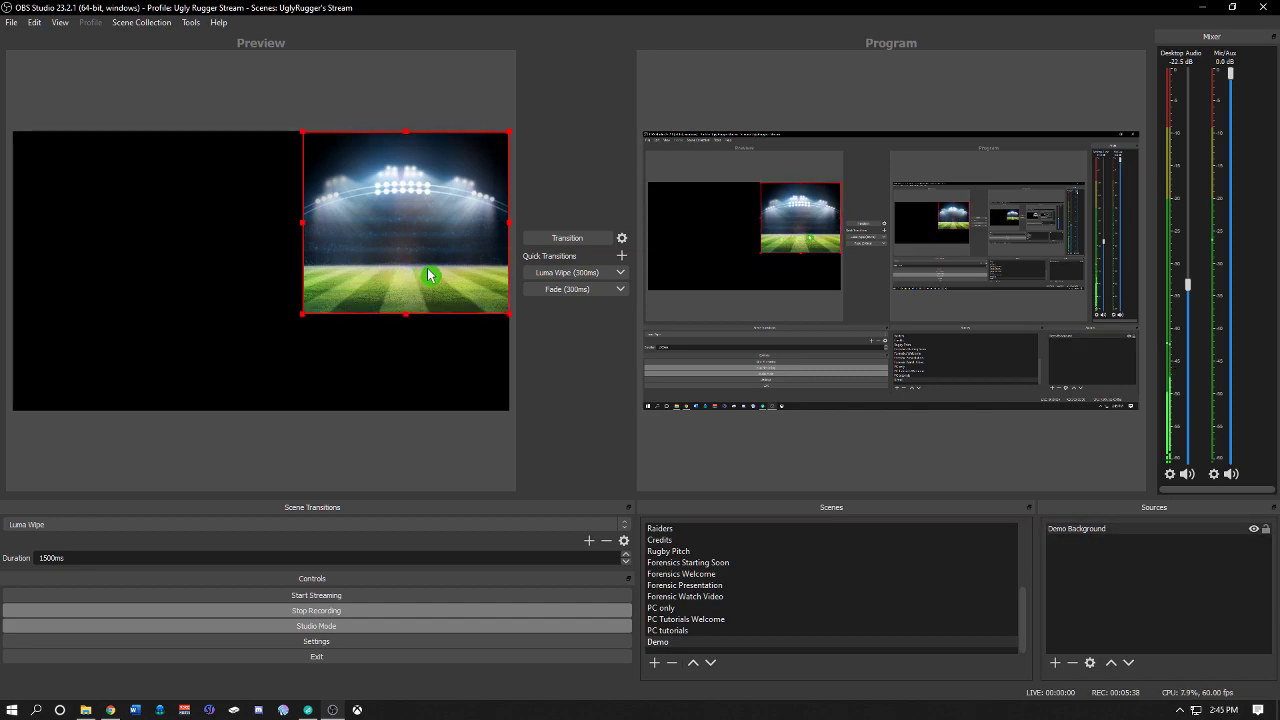
click(556, 242)
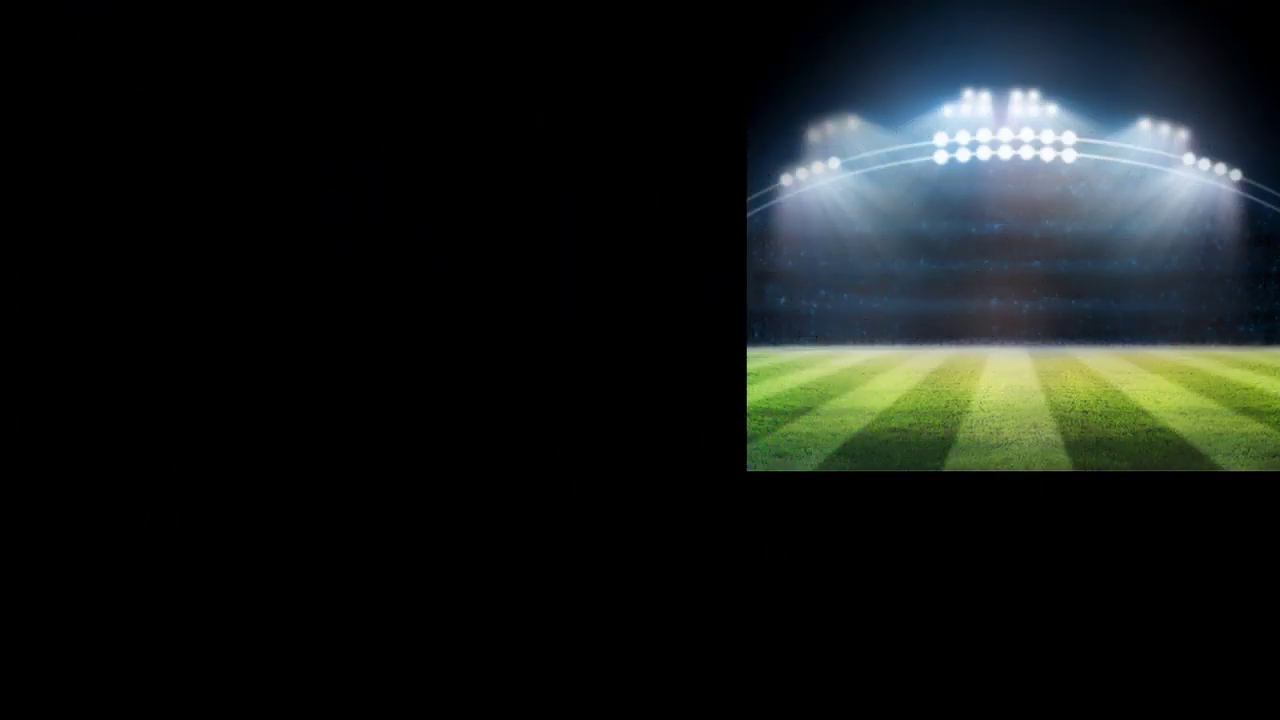
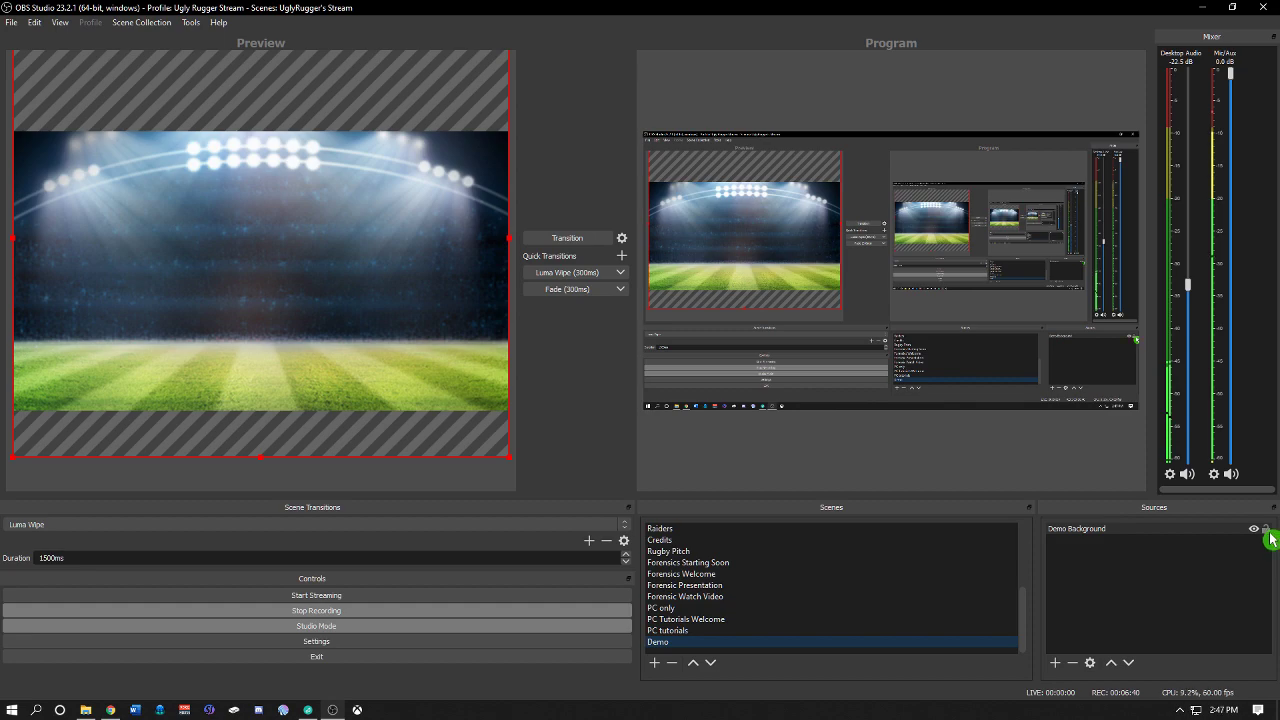
Step: Toggle the lock on the Demo Background source
click(1266, 531)
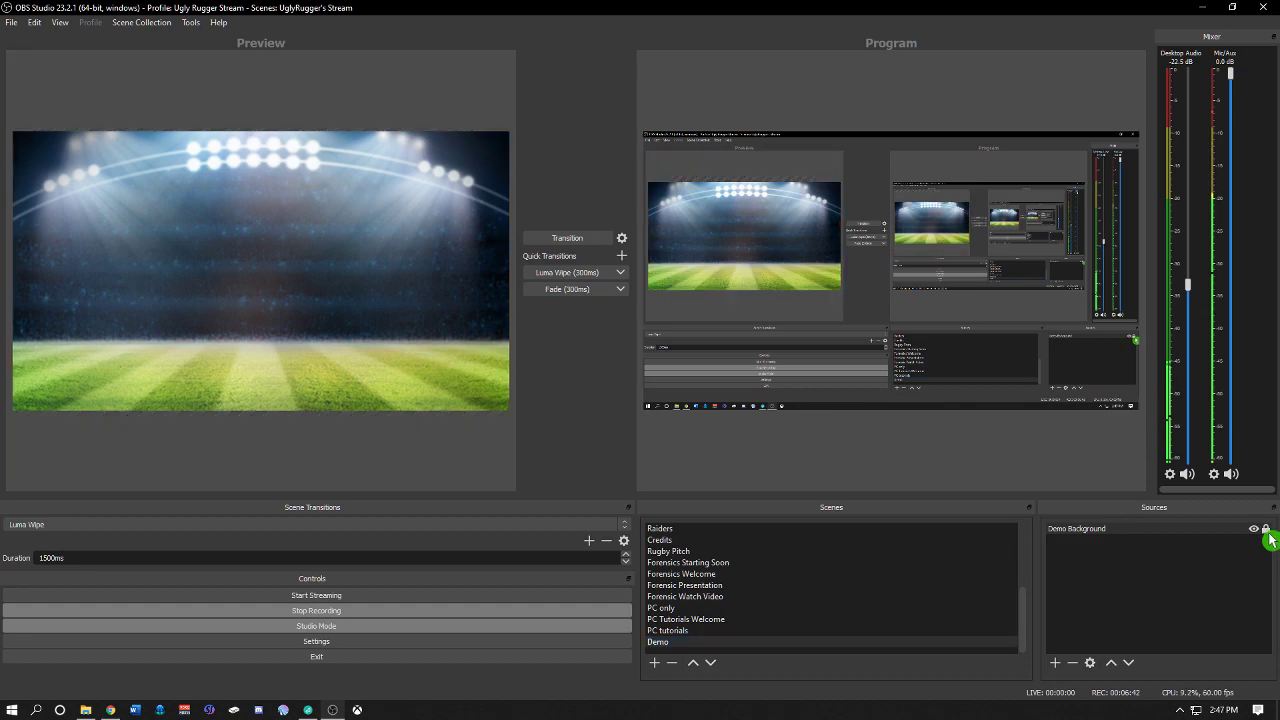
click(1266, 531)
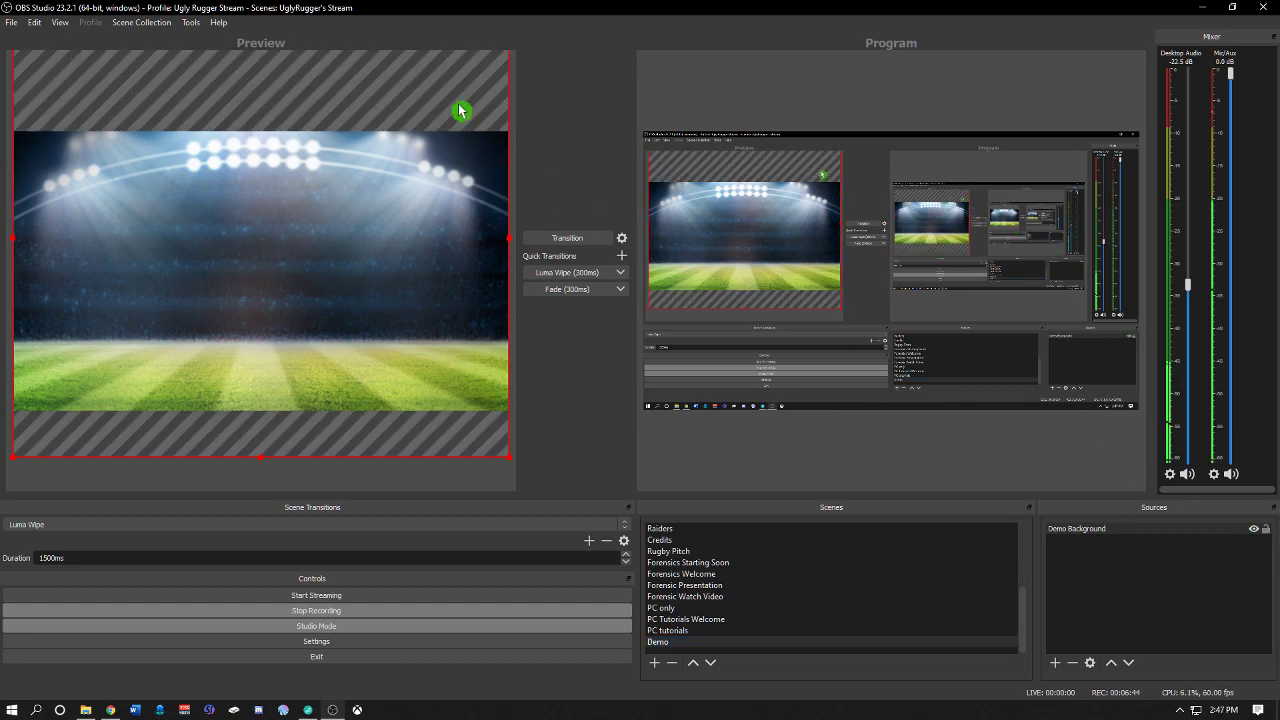
click(1266, 531)
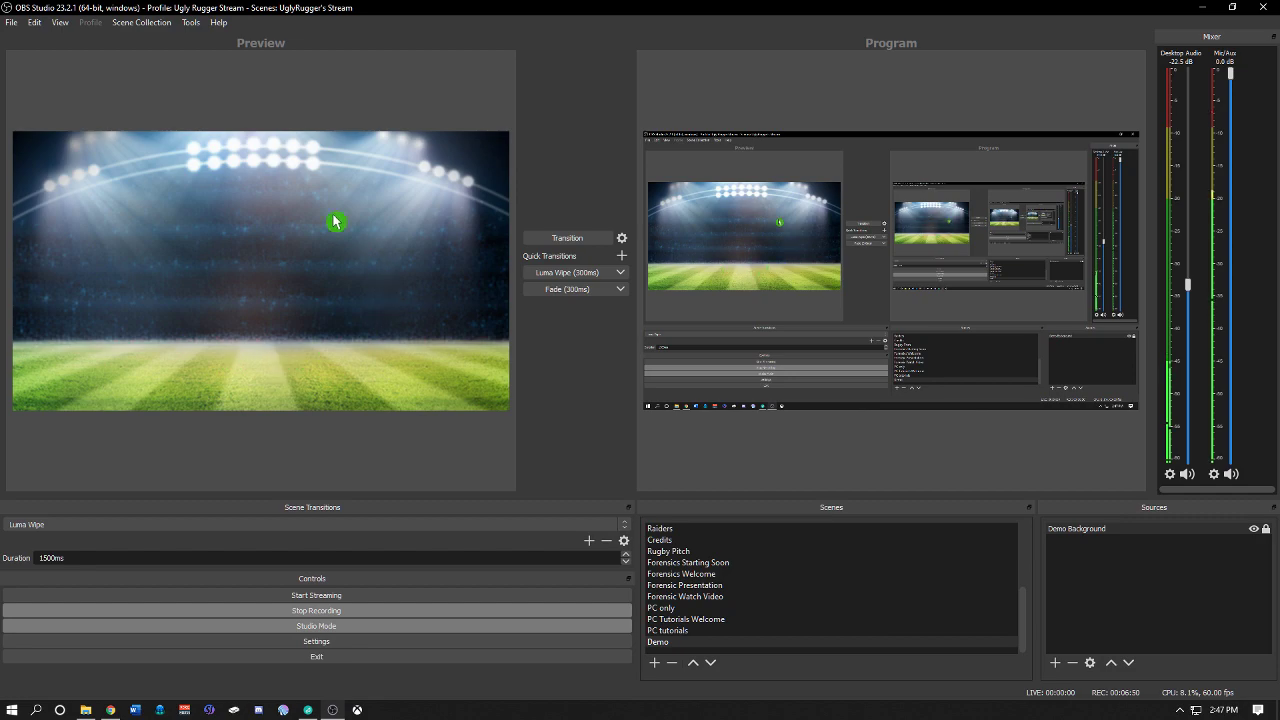
Step: Hide the Demo Background source and show it again
click(1256, 534)
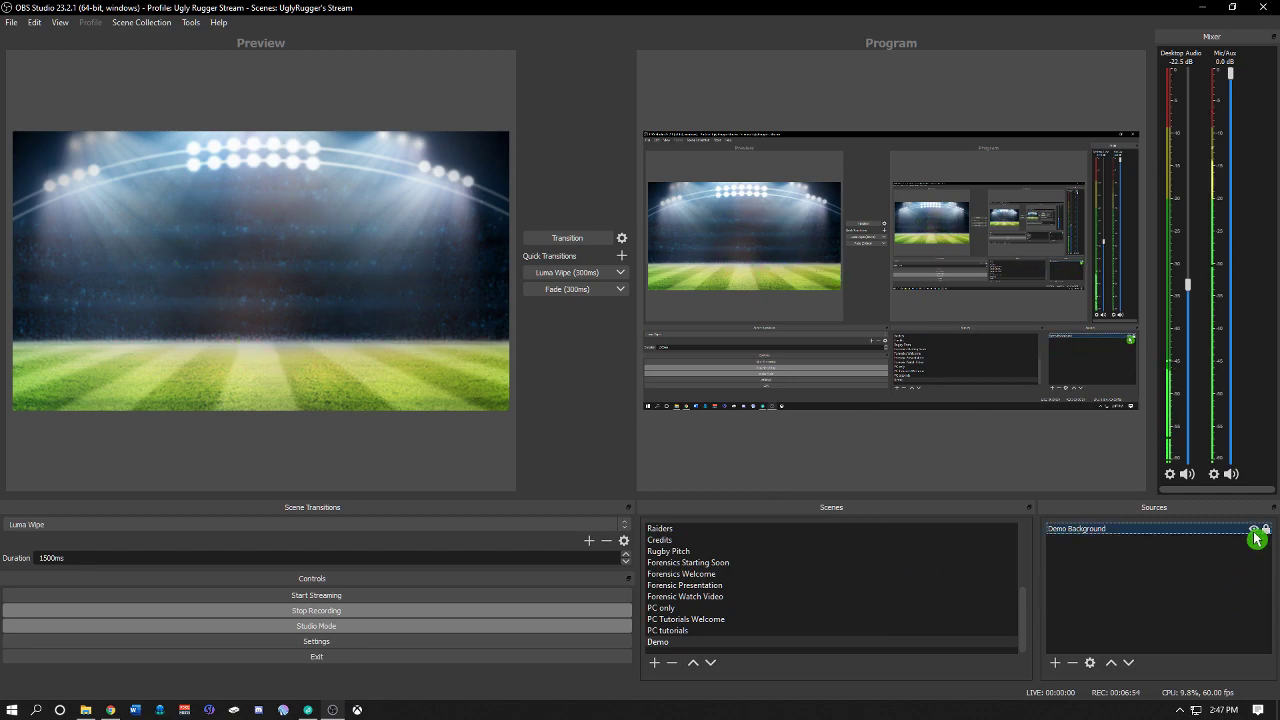
click(1256, 534)
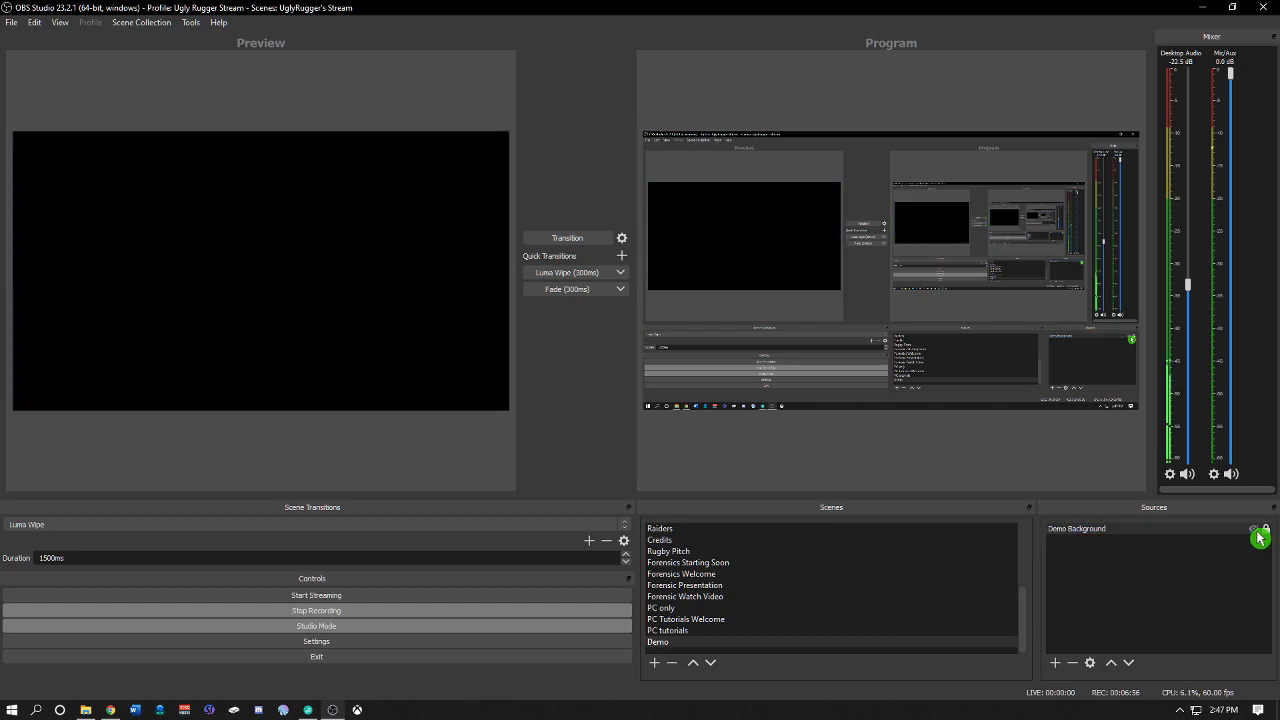
click(1256, 532)
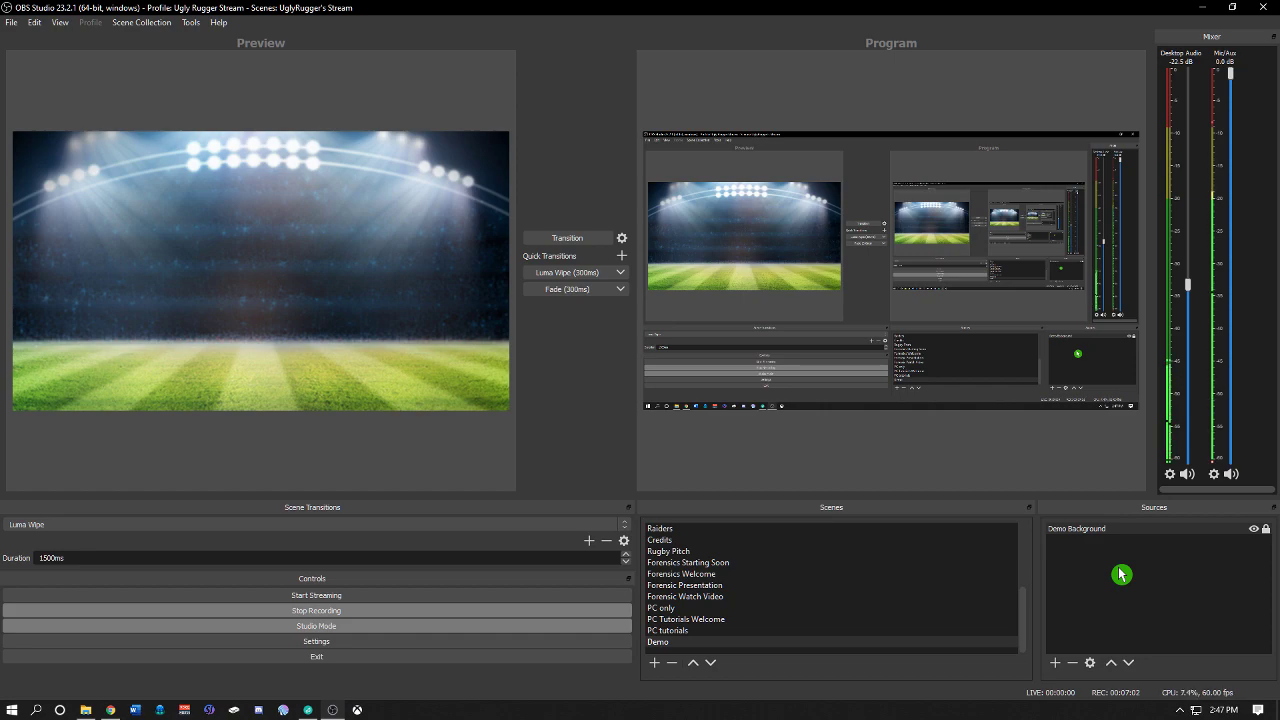
Step: Add the existing ChromaCam video capture device as a visible source in the Demo scene
click(1056, 664)
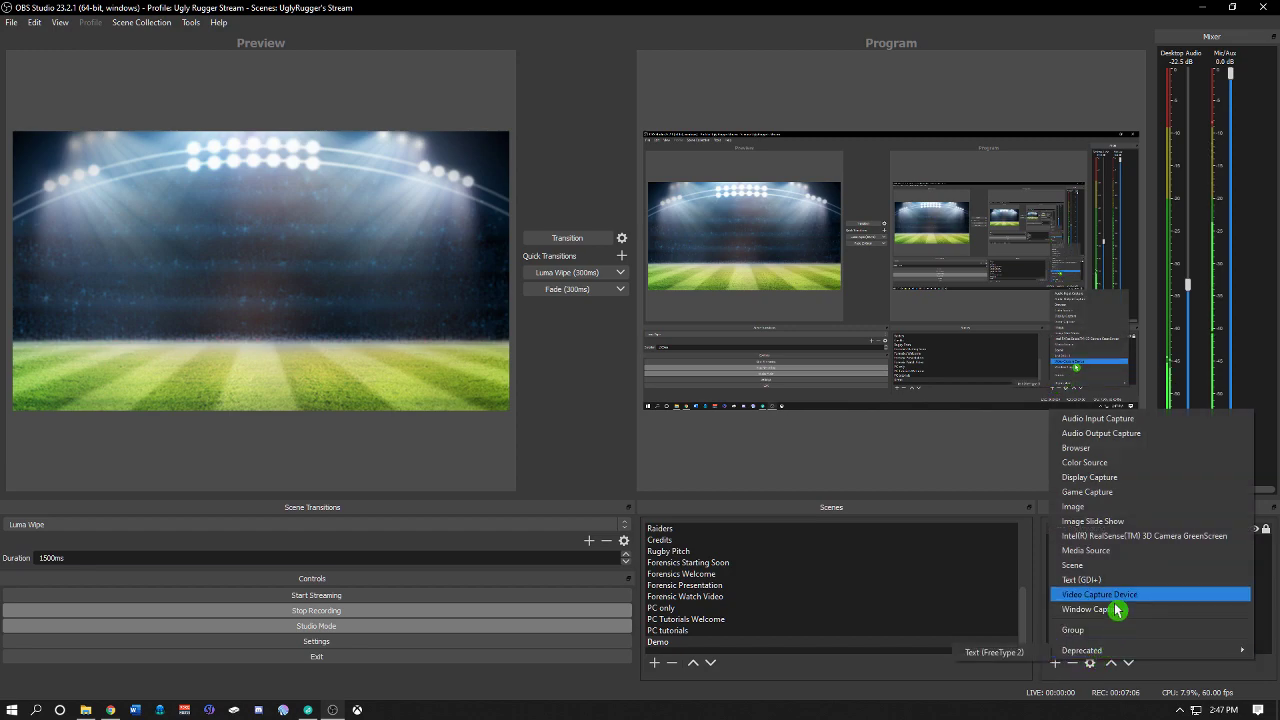
click(1166, 600)
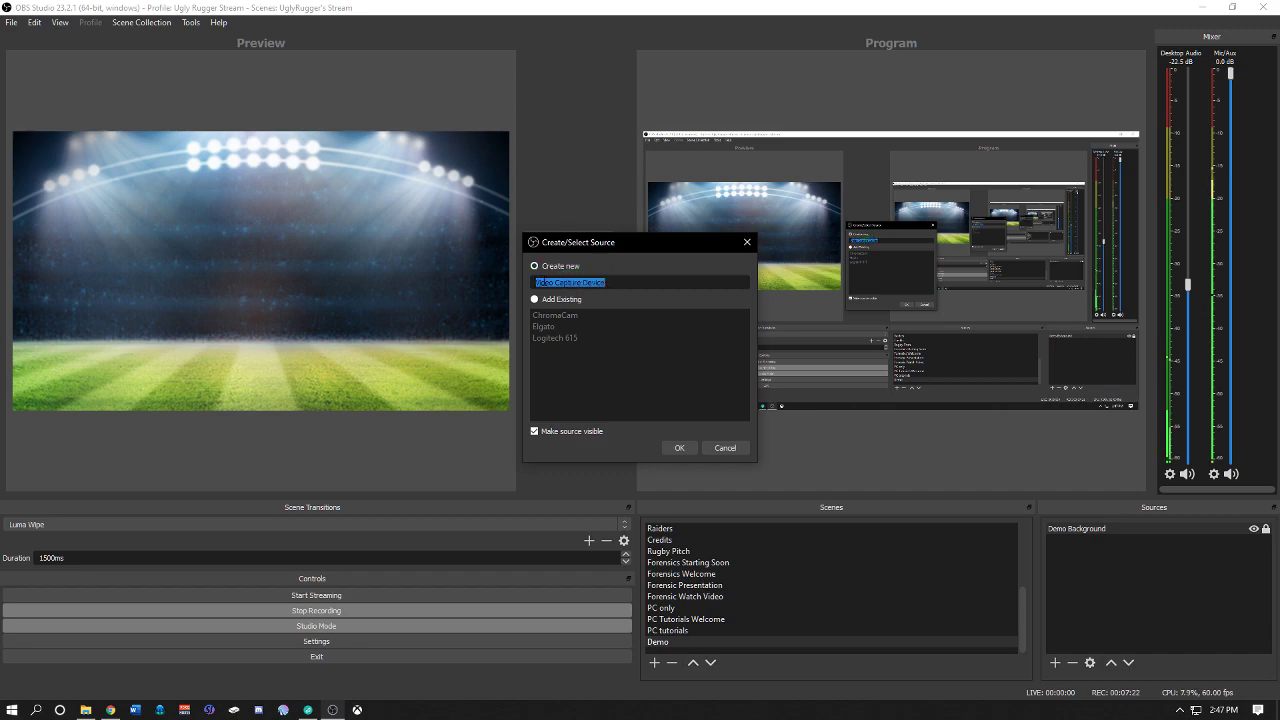
click(558, 315)
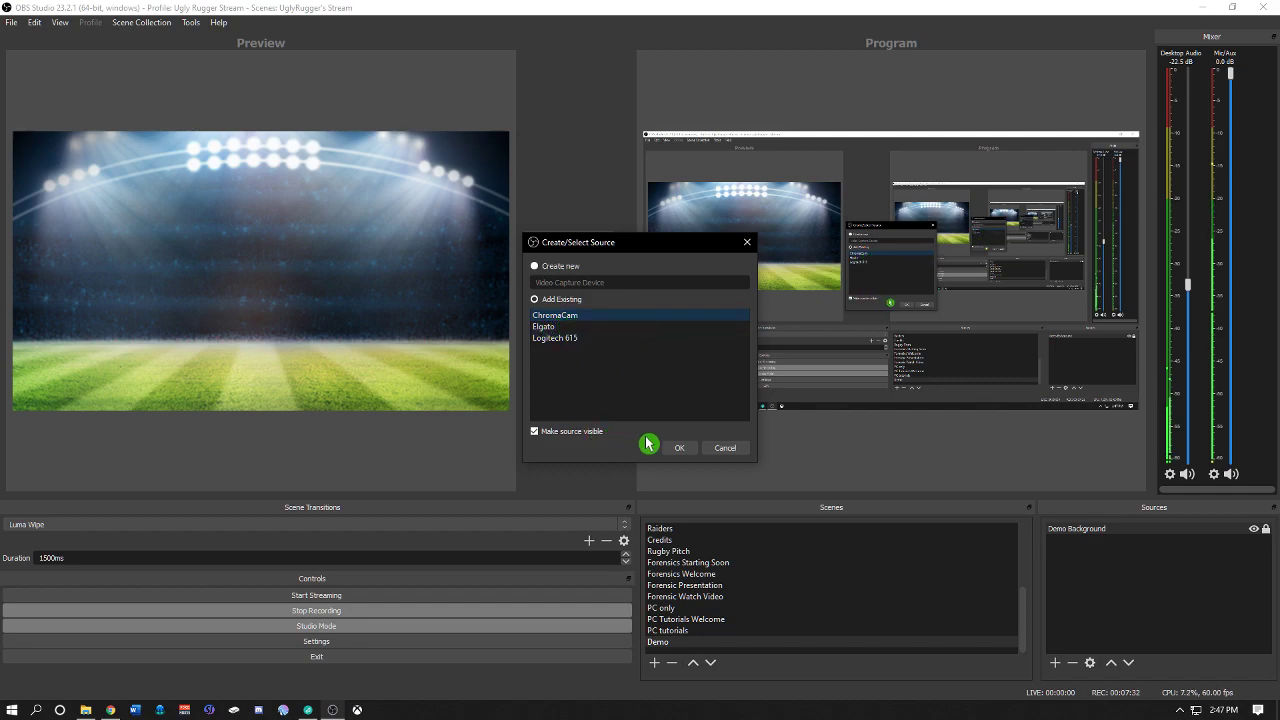
click(682, 449)
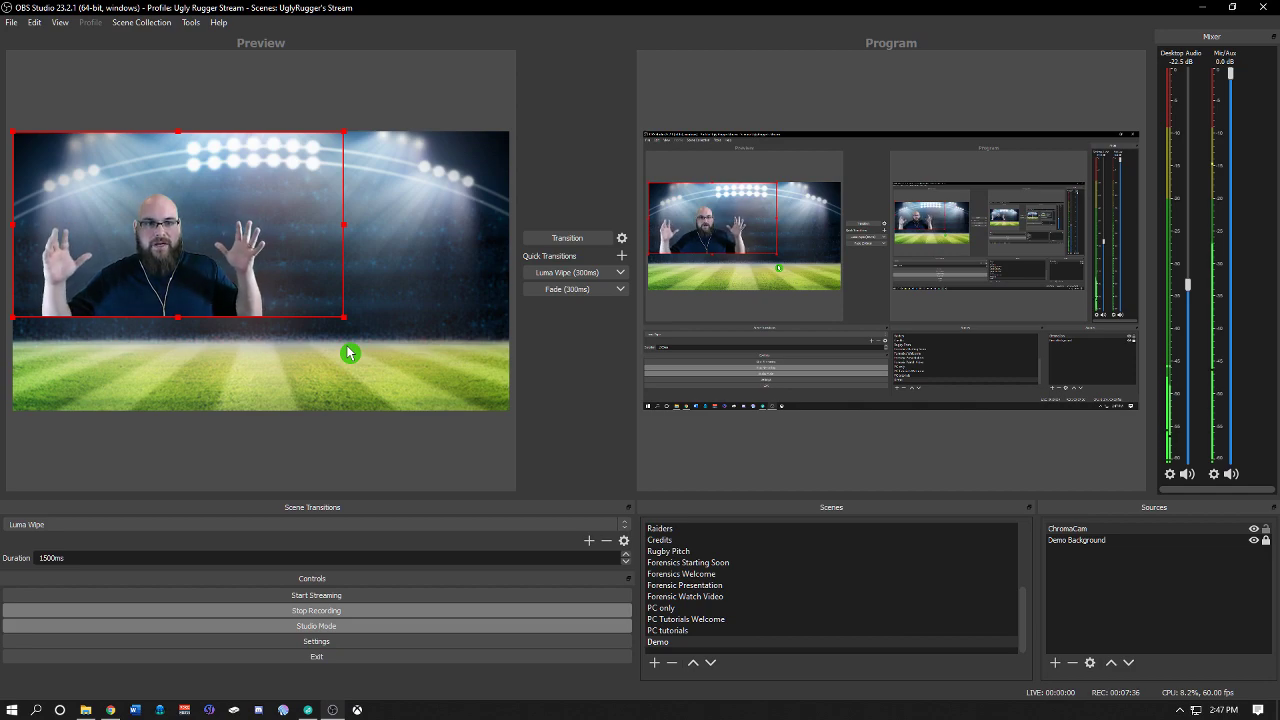
Step: Open the ChromaCam source's filters and disable its Chroma Key effect filter
right_click(200, 262)
click(240, 686)
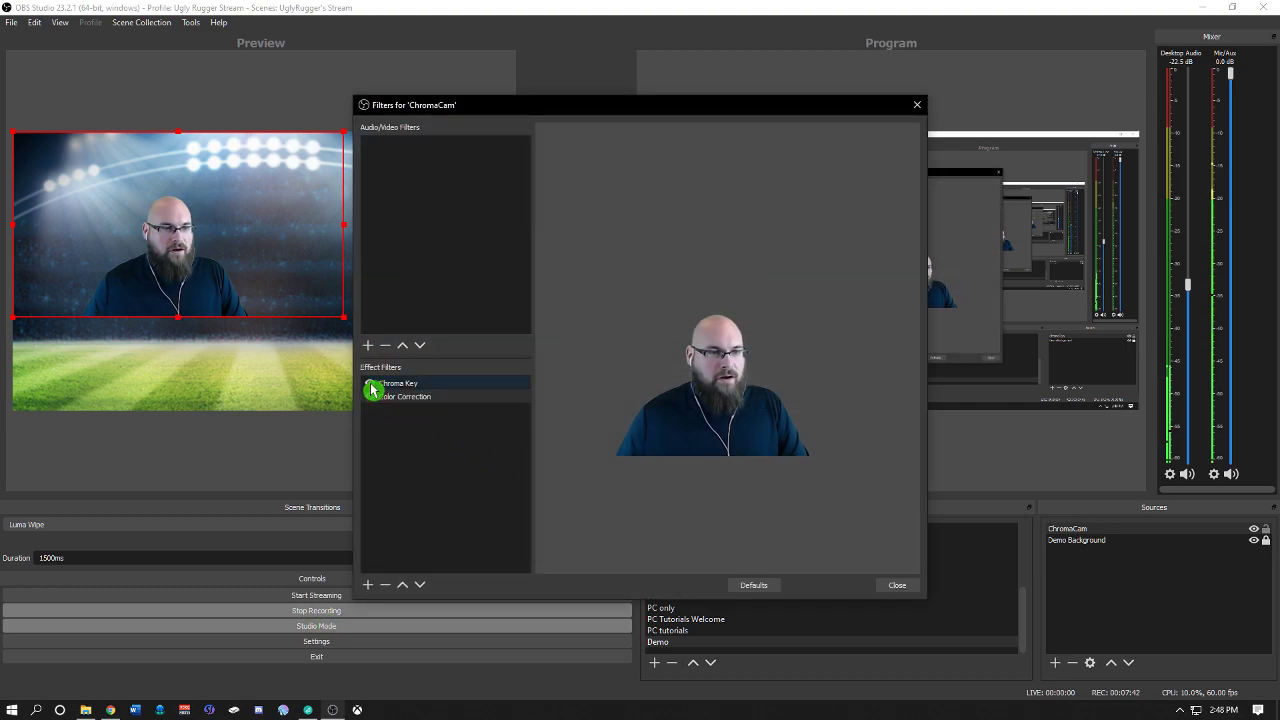
click(372, 388)
click(369, 383)
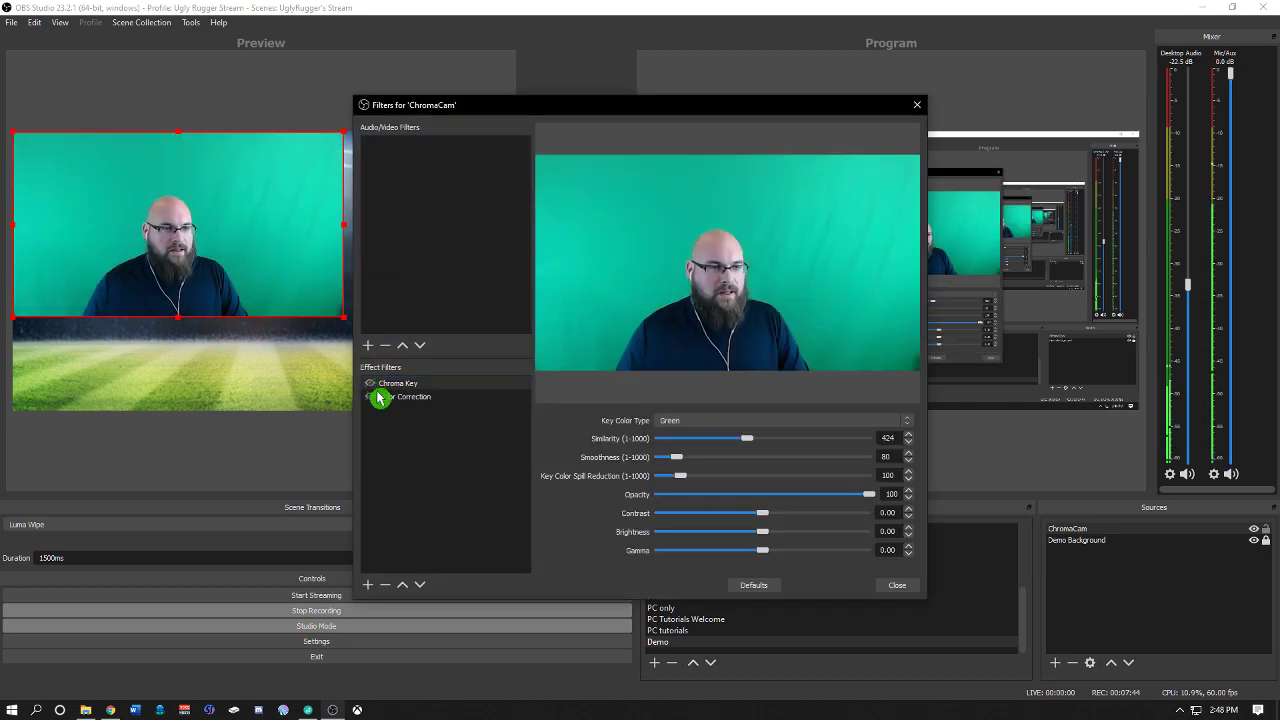
click(897, 586)
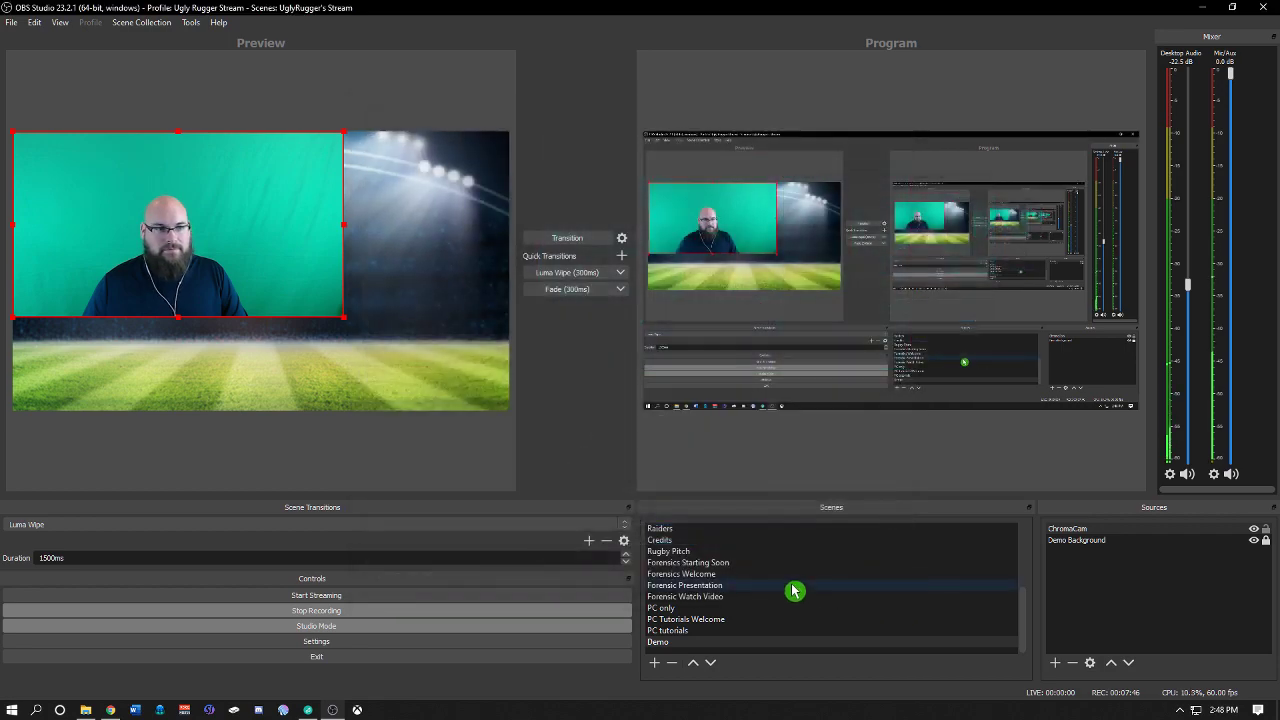
Step: Shrink the ChromaCam source and place it in the lower-left corner of the preview canvas
drag(224, 214, 332, 300)
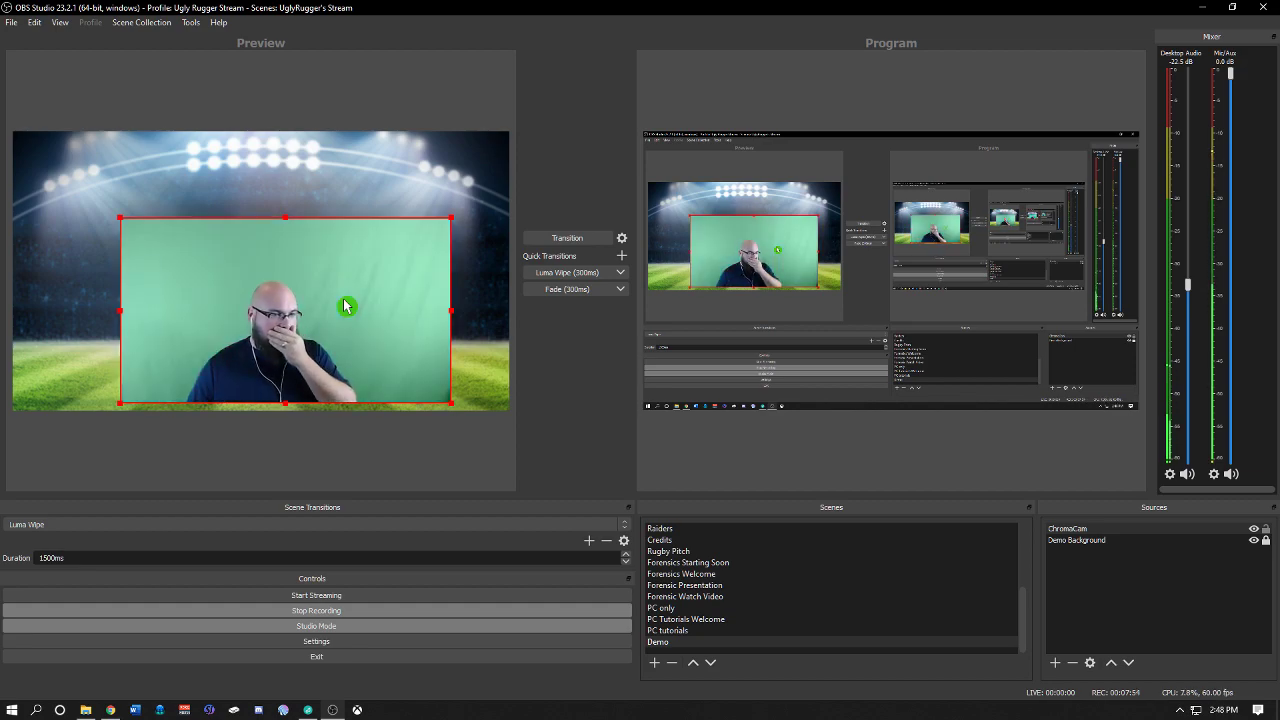
drag(333, 302, 395, 317)
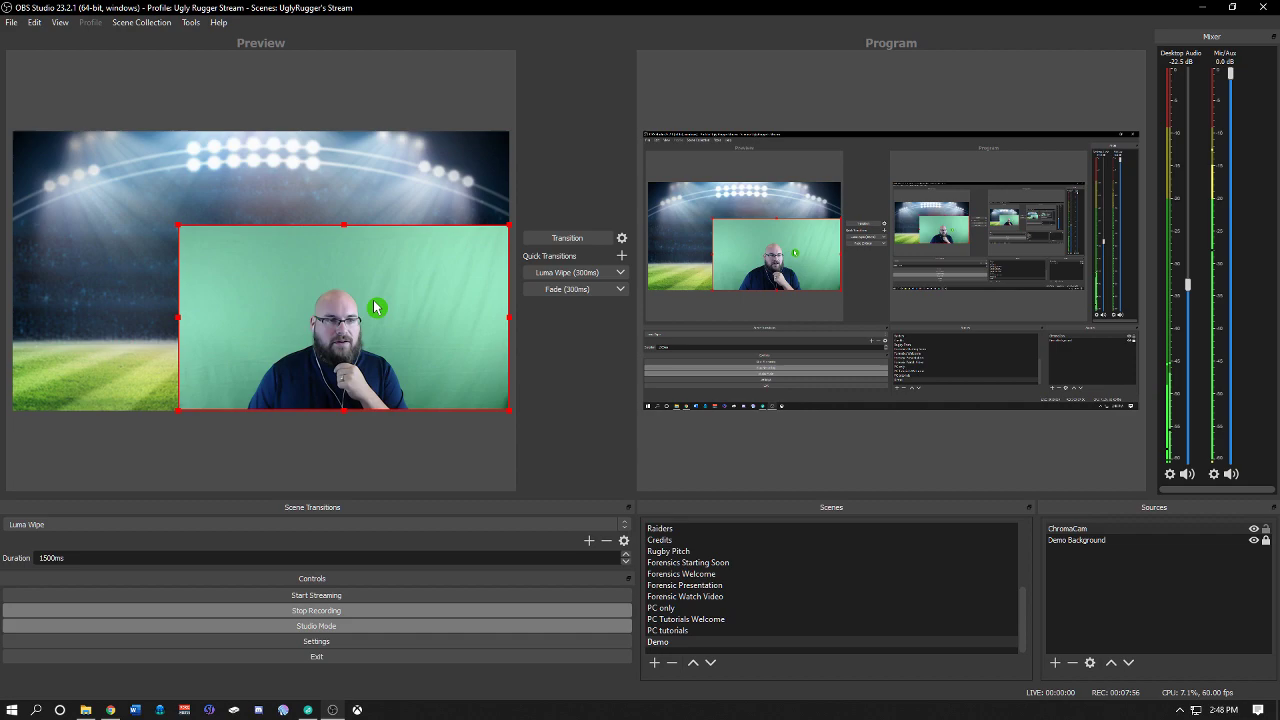
click(181, 228)
click(254, 276)
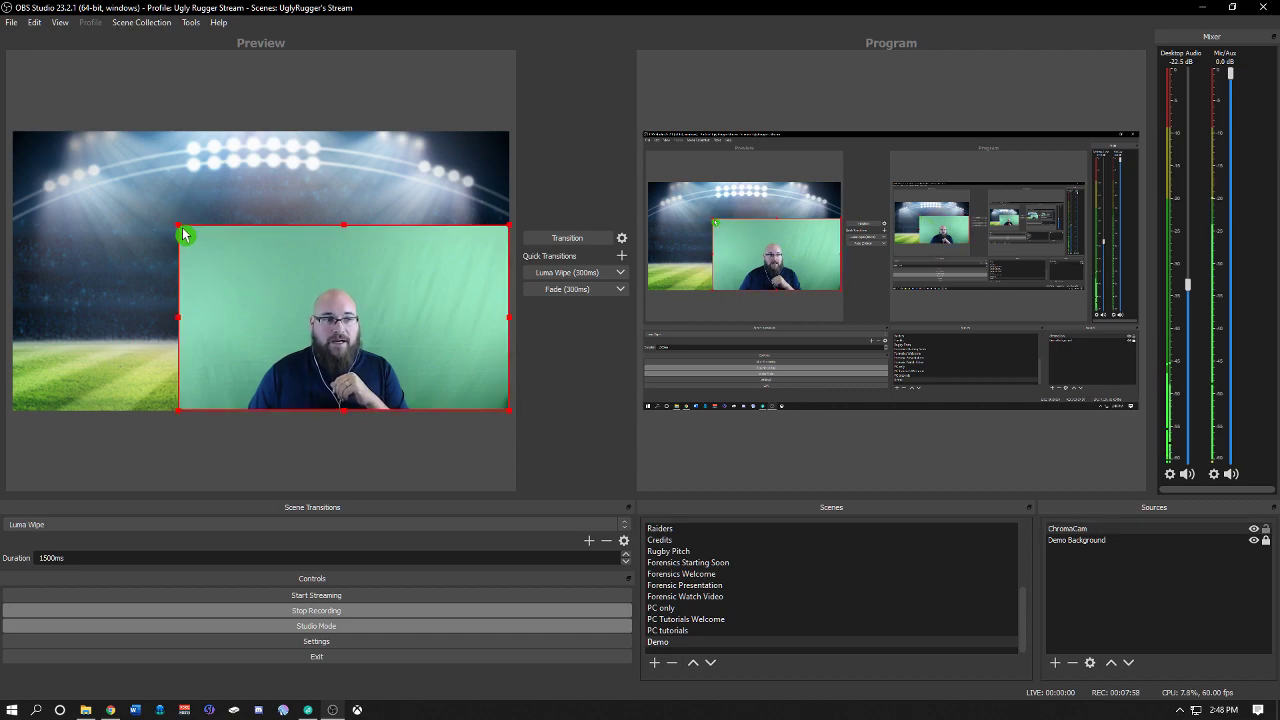
click(181, 227)
drag(181, 228, 351, 298)
drag(354, 355, 60, 355)
drag(200, 318, 233, 340)
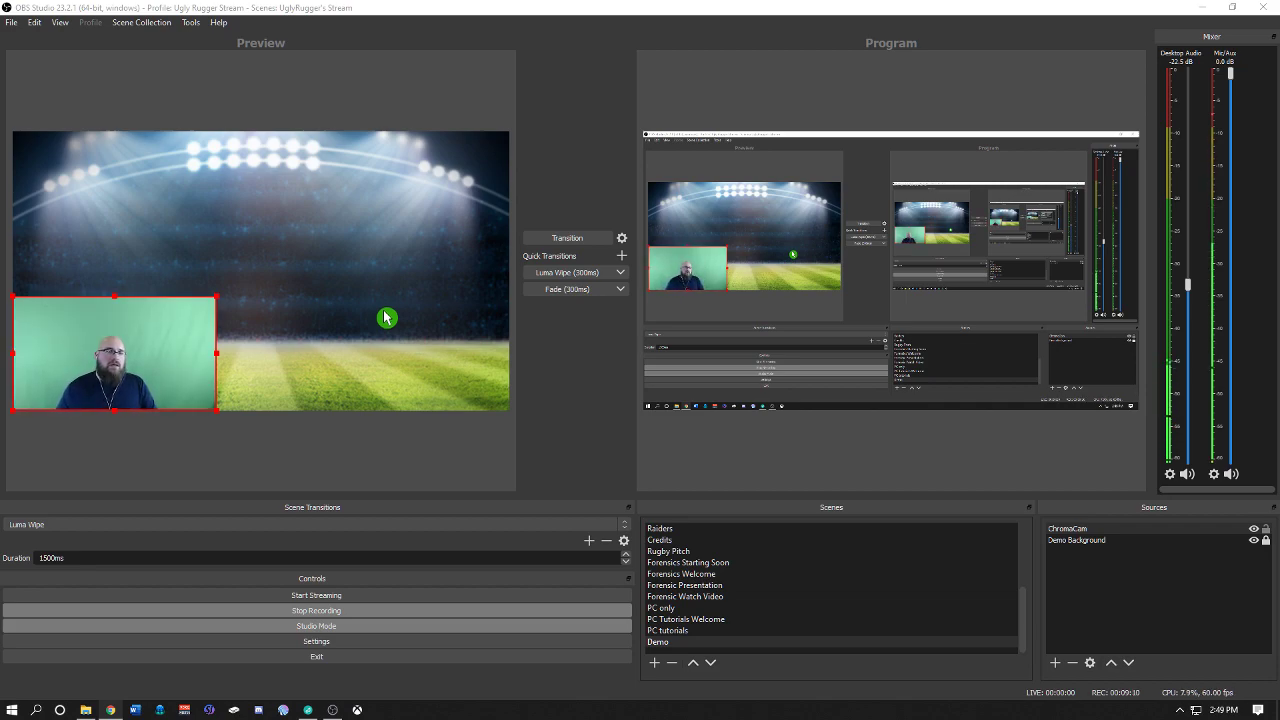
Step: Add a new Display Capture source named Demo Display
click(1055, 664)
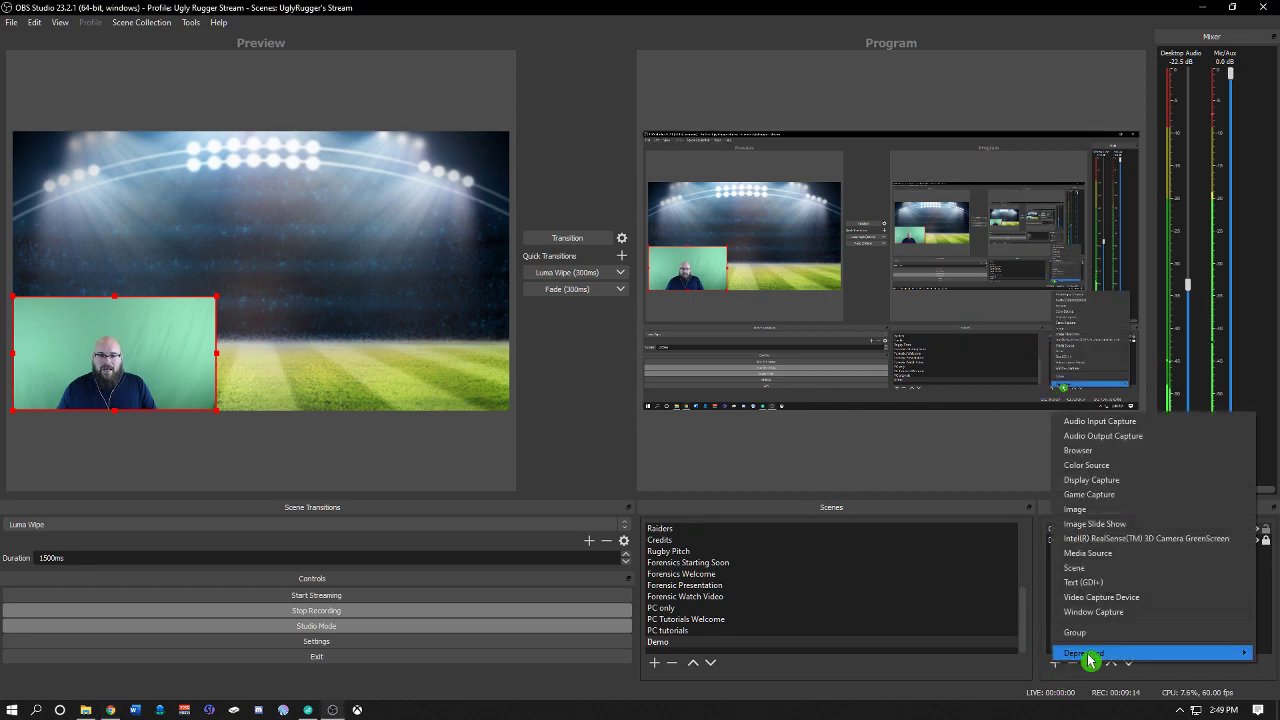
click(1157, 481)
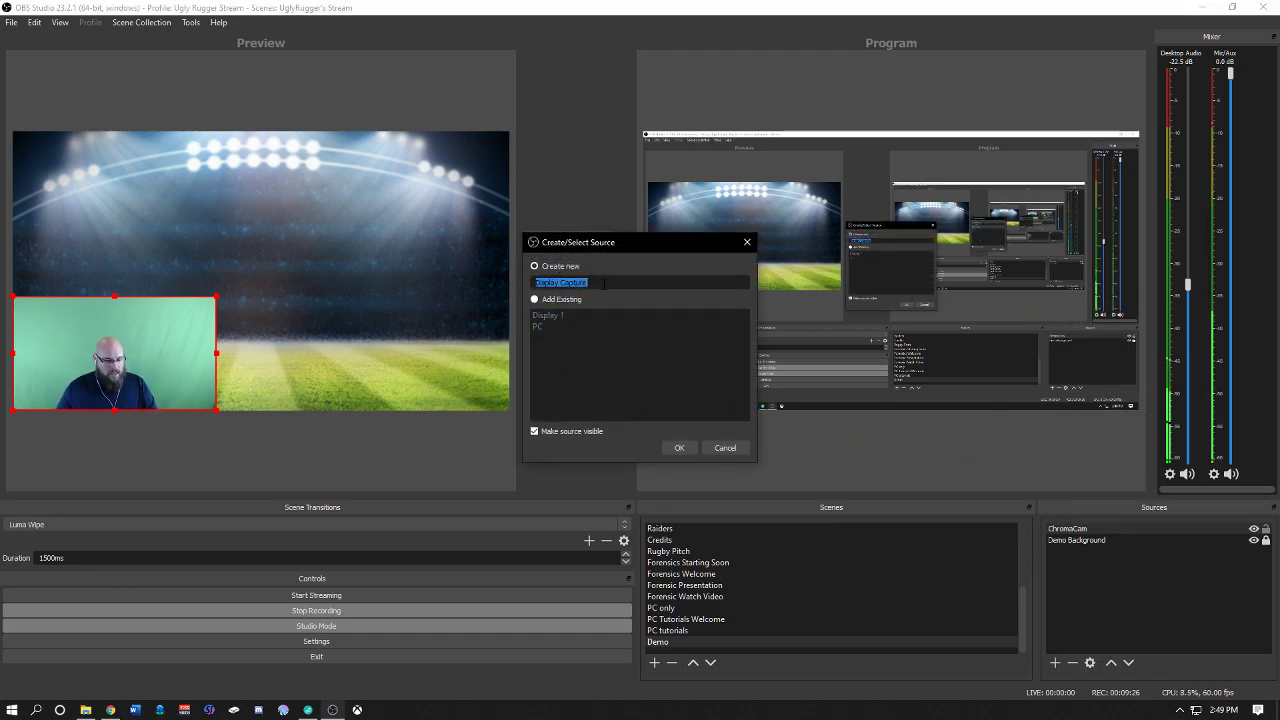
text(Demo Display)
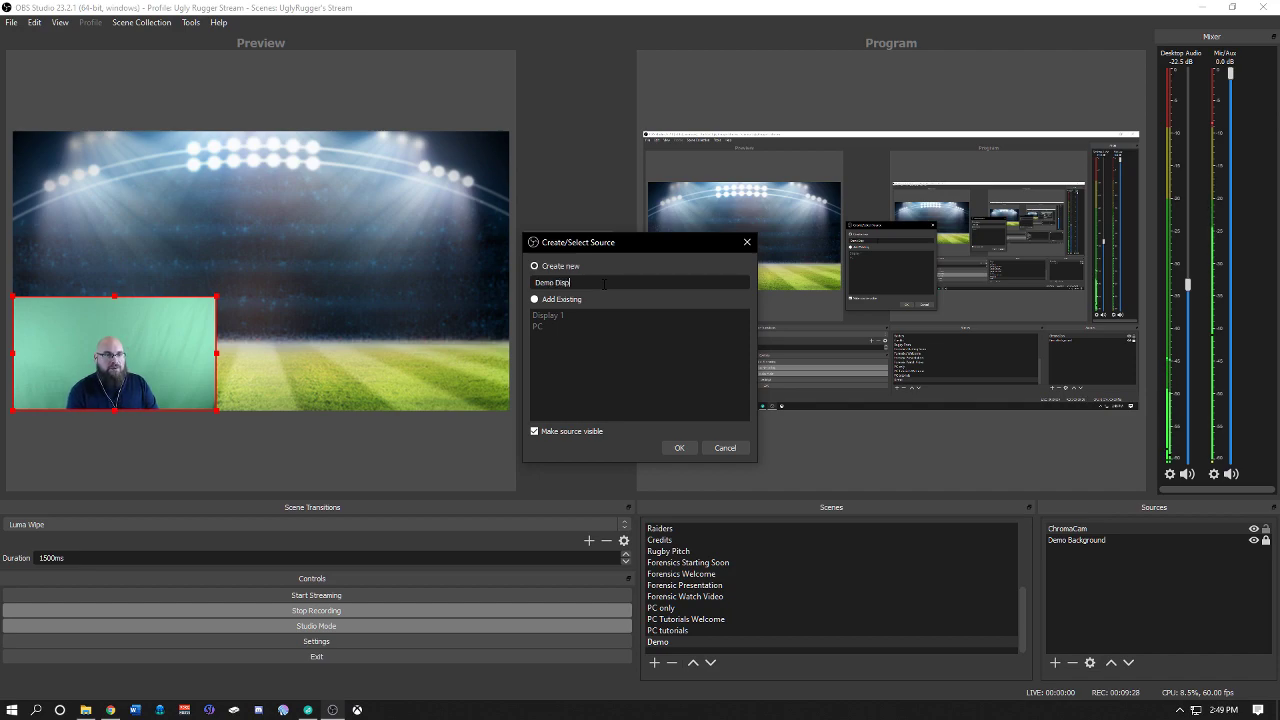
click(679, 448)
Step: Set the Demo Display source to capture Display 4: 1768x992 @ 1715,-992
drag(680, 180, 715, 170)
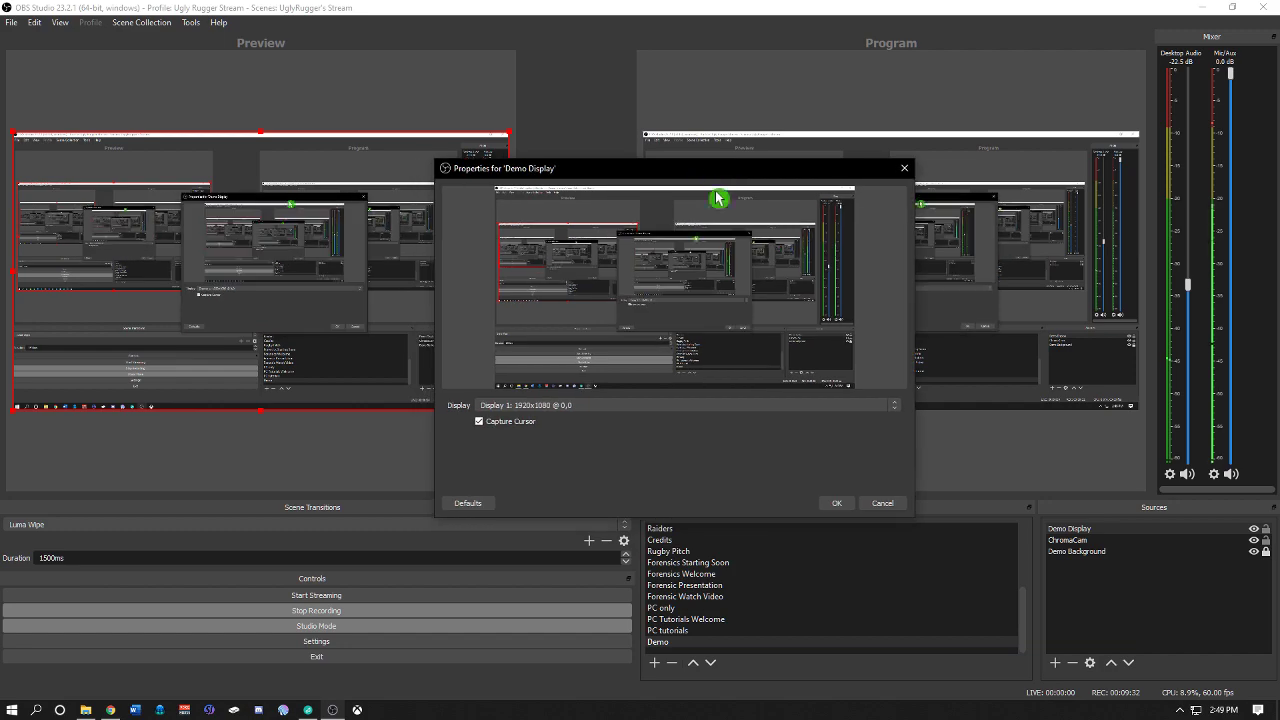
click(894, 408)
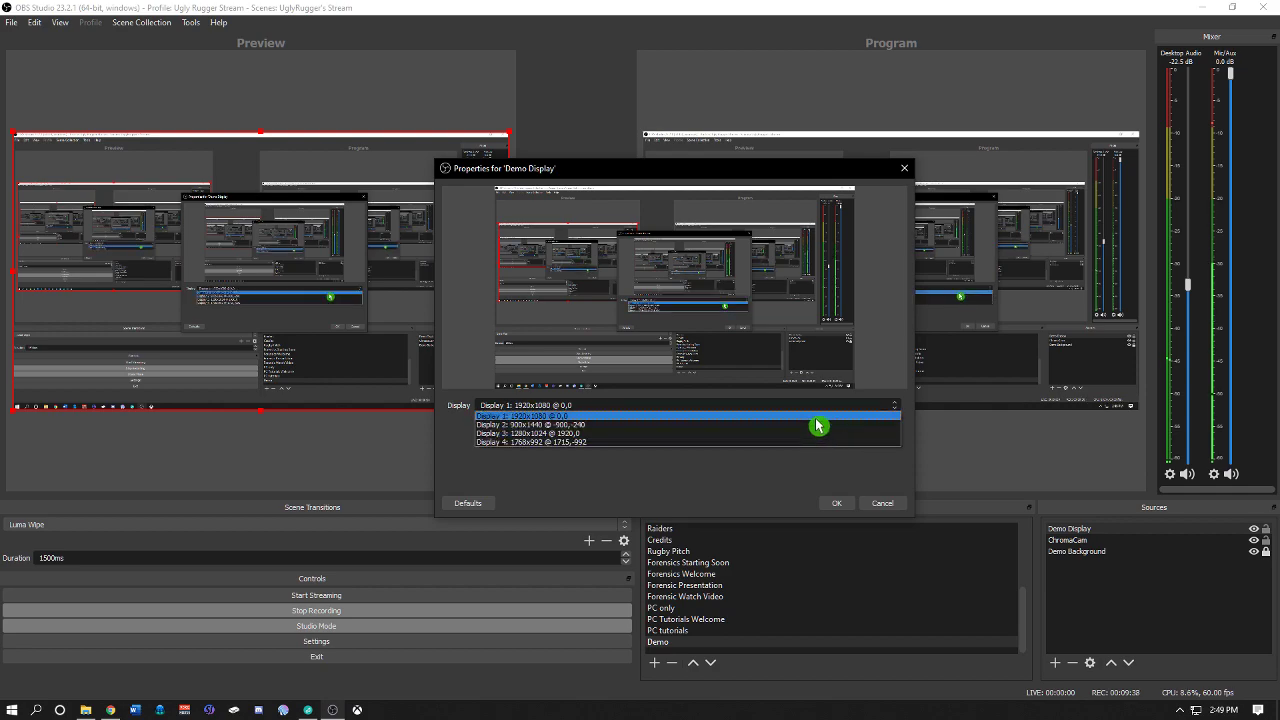
click(817, 419)
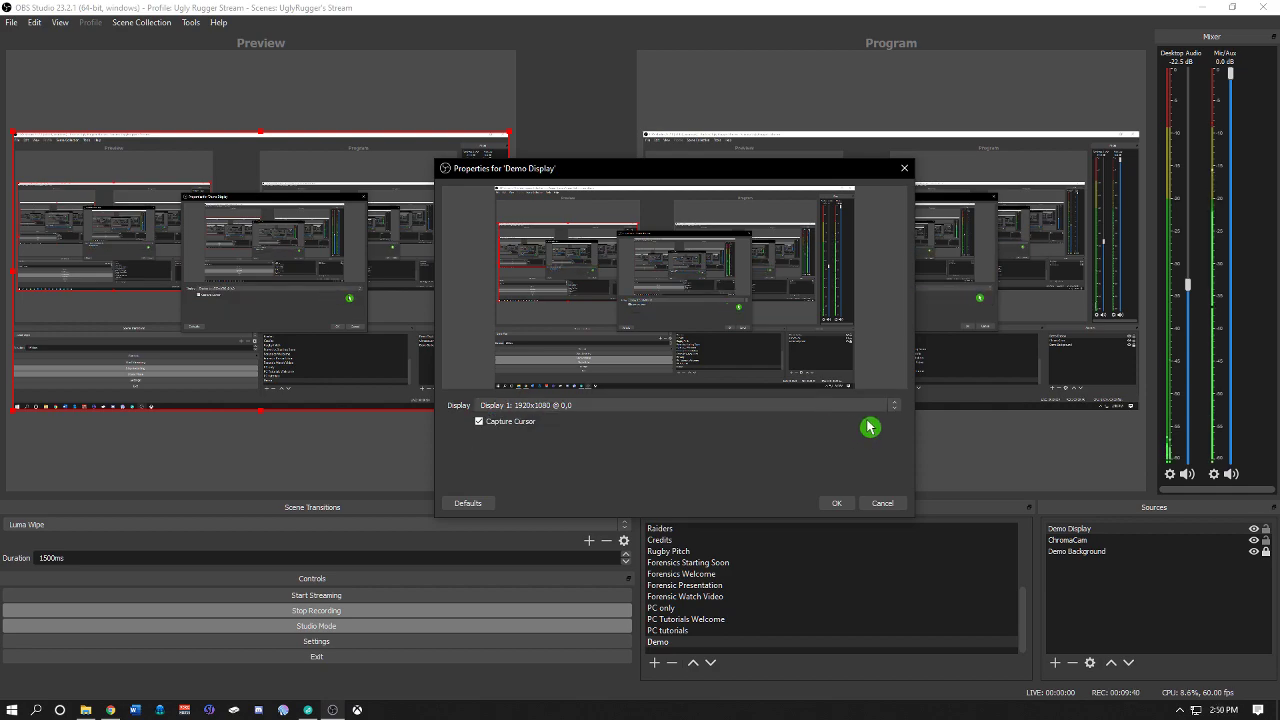
click(888, 408)
click(817, 425)
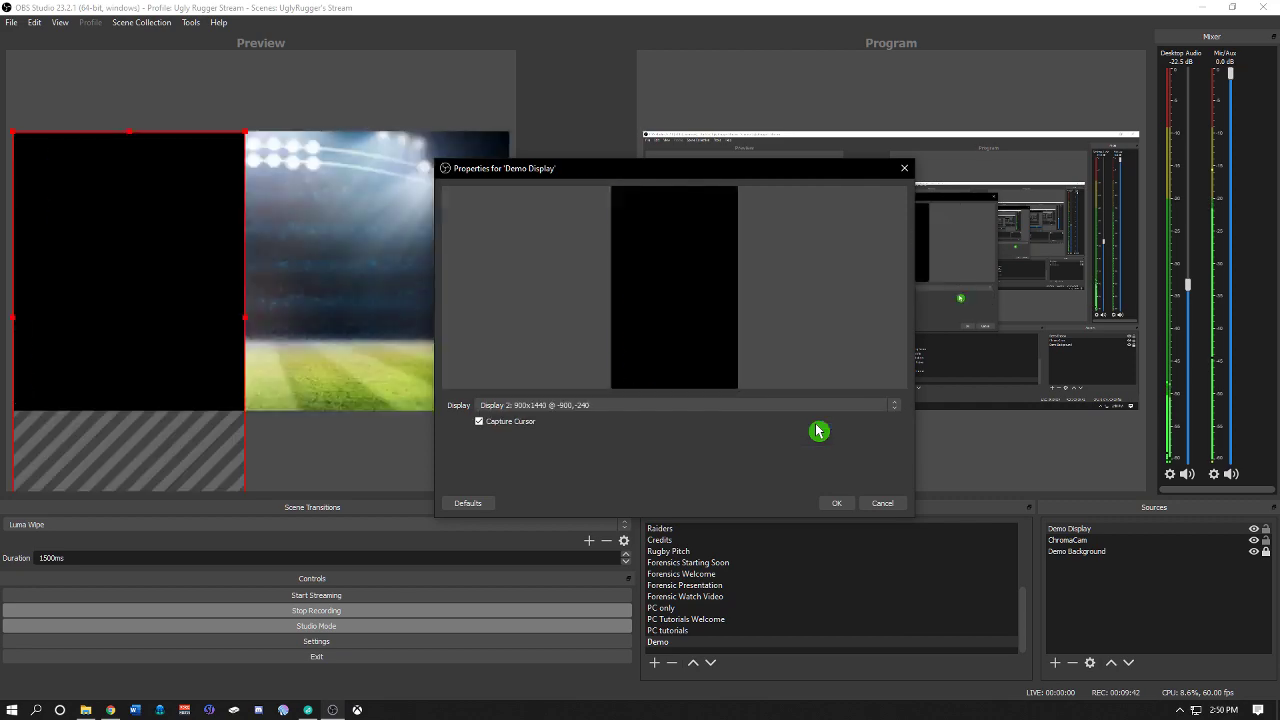
click(899, 414)
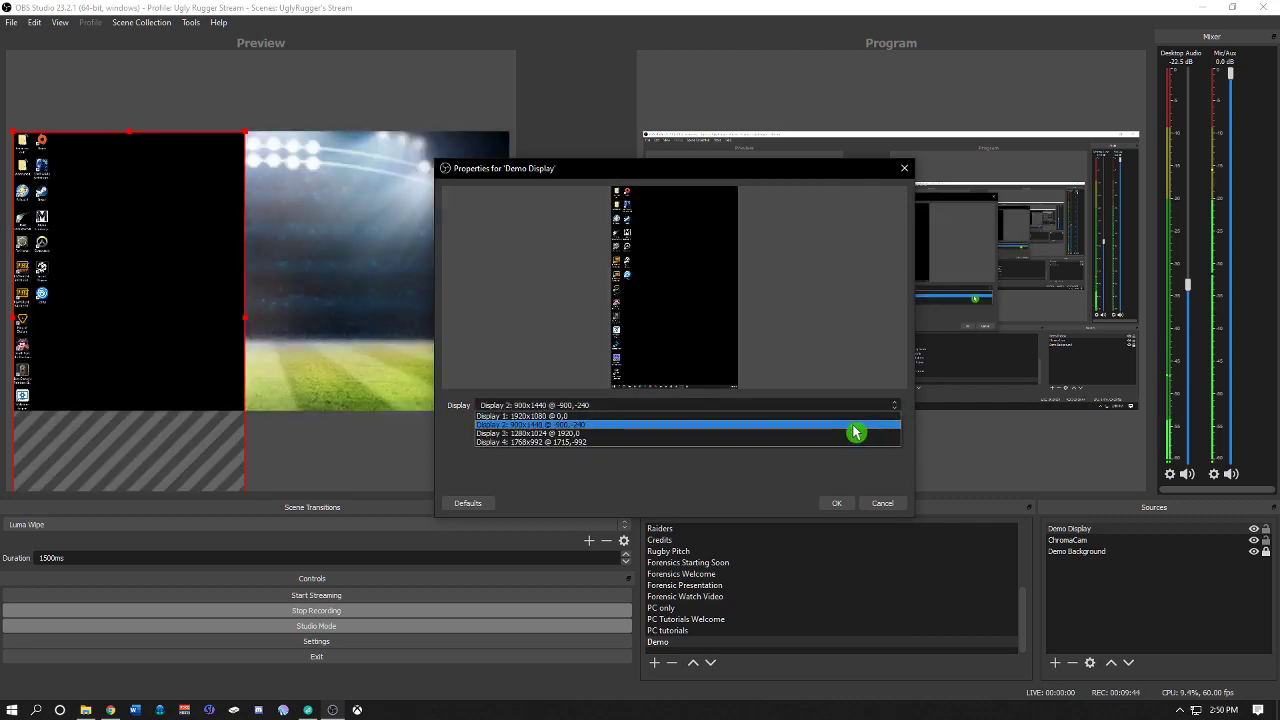
click(851, 443)
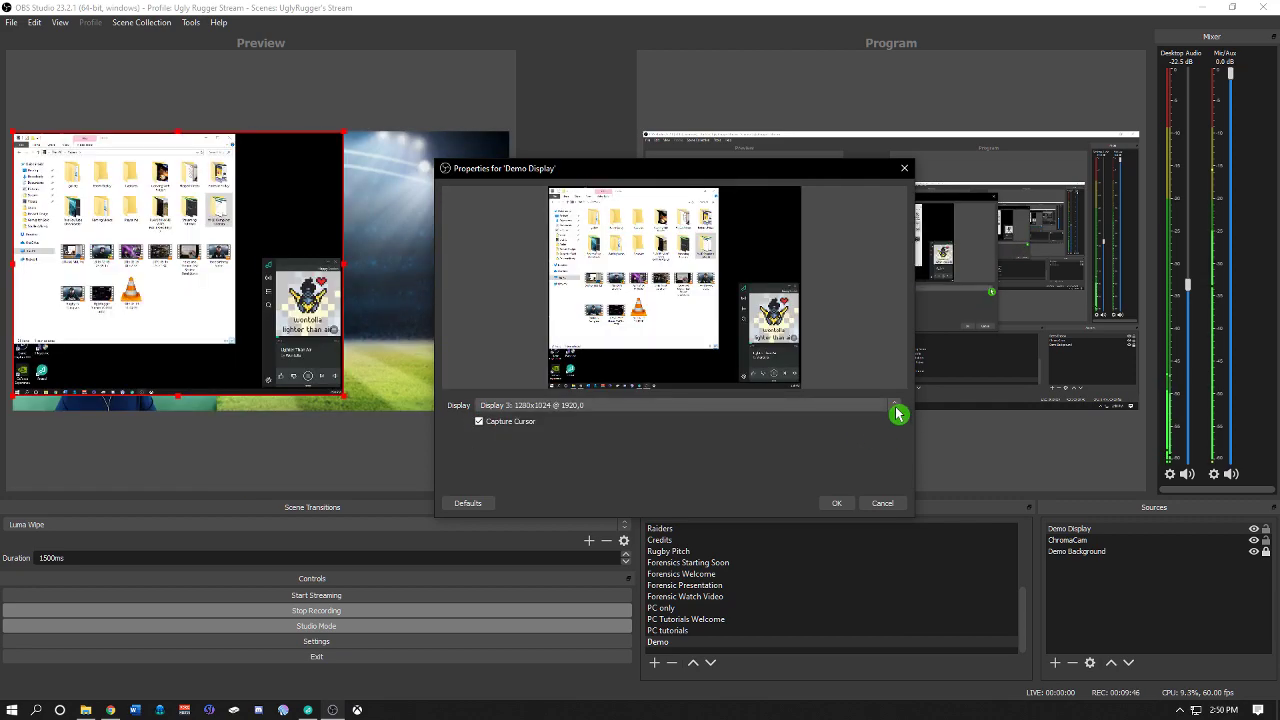
click(899, 414)
click(823, 440)
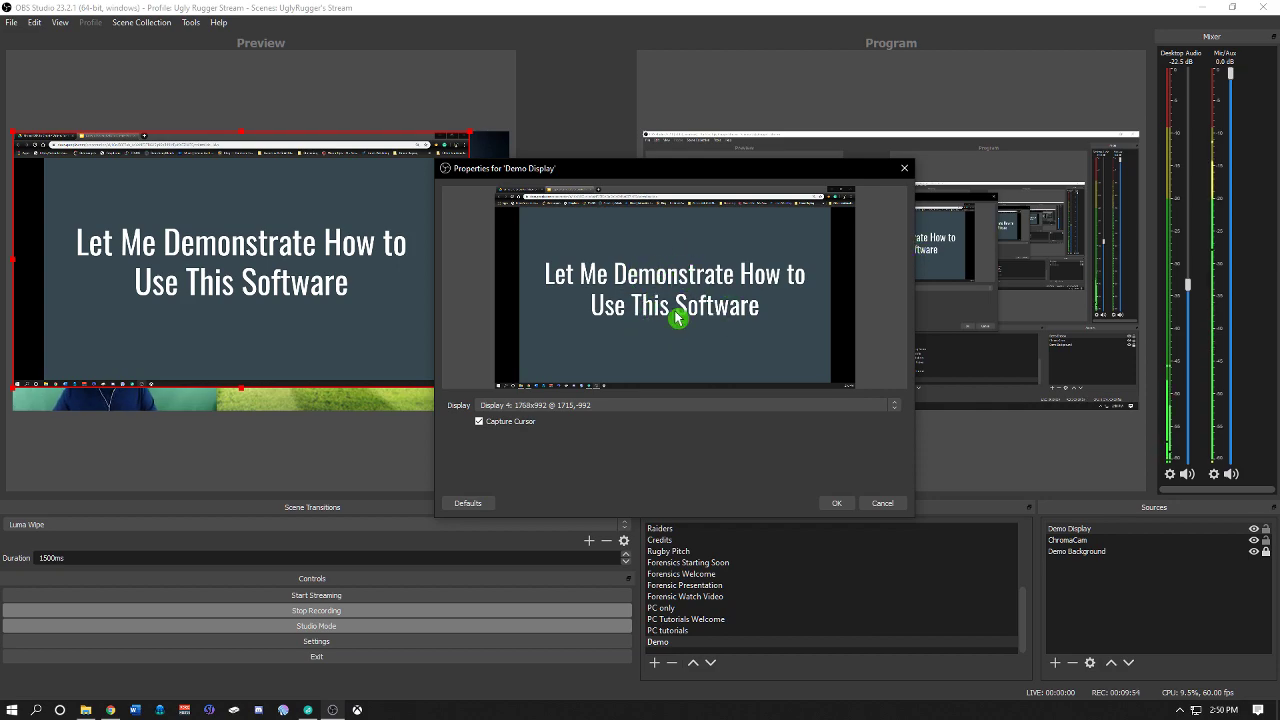
click(837, 503)
Step: Position the Demo Display capture so it fills the canvas height against the right edge
drag(203, 254, 242, 257)
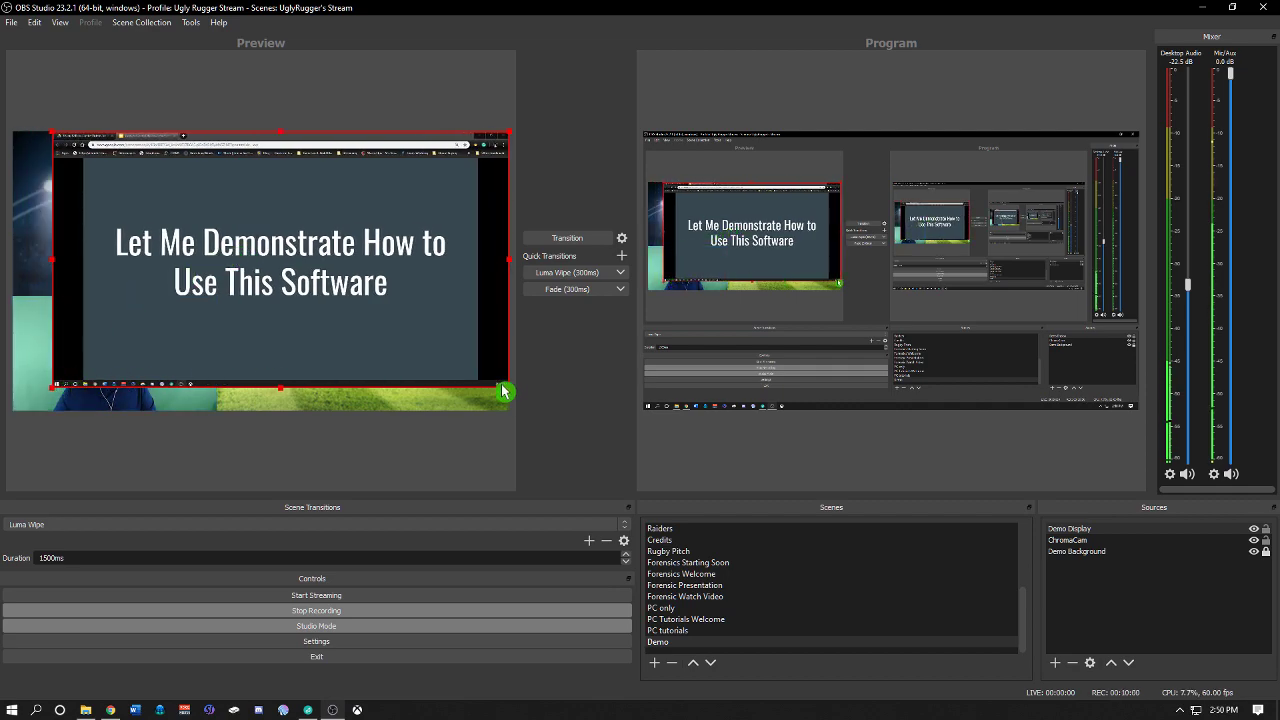
drag(509, 392, 492, 414)
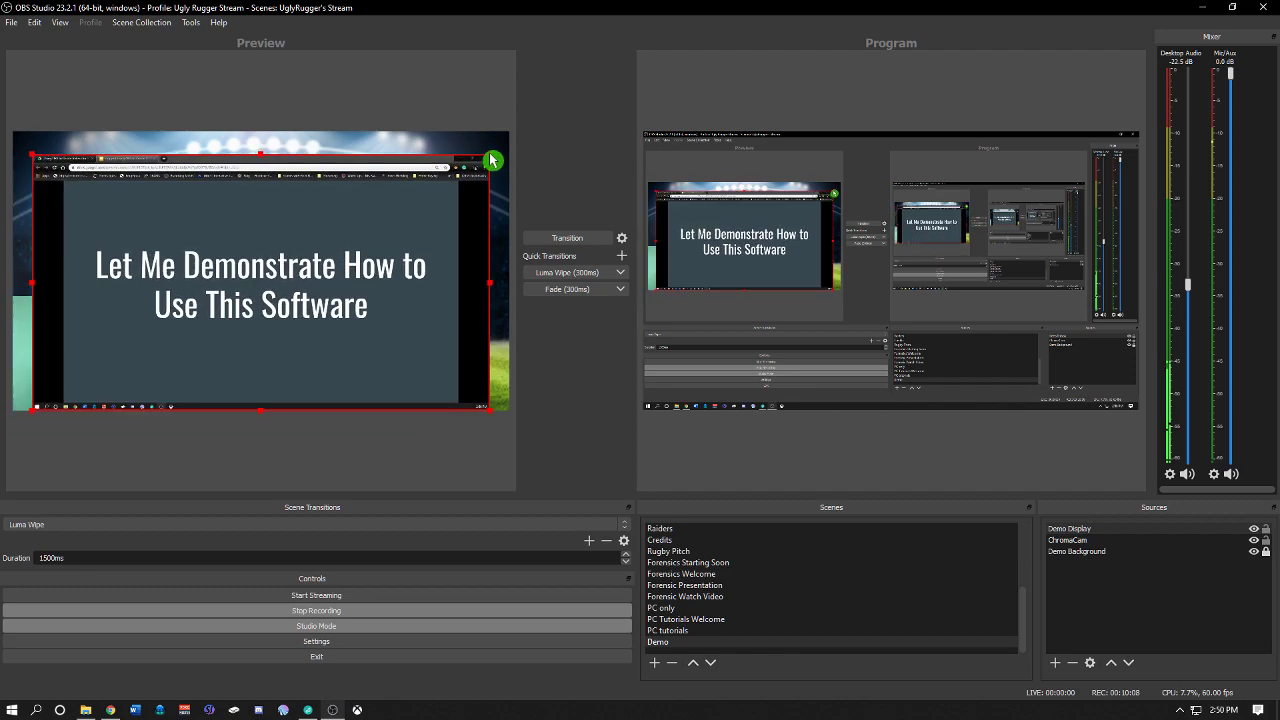
mouse_move(483, 174)
mouse_down()
mouse_move(492, 158)
mouse_move(476, 168)
mouse_up()
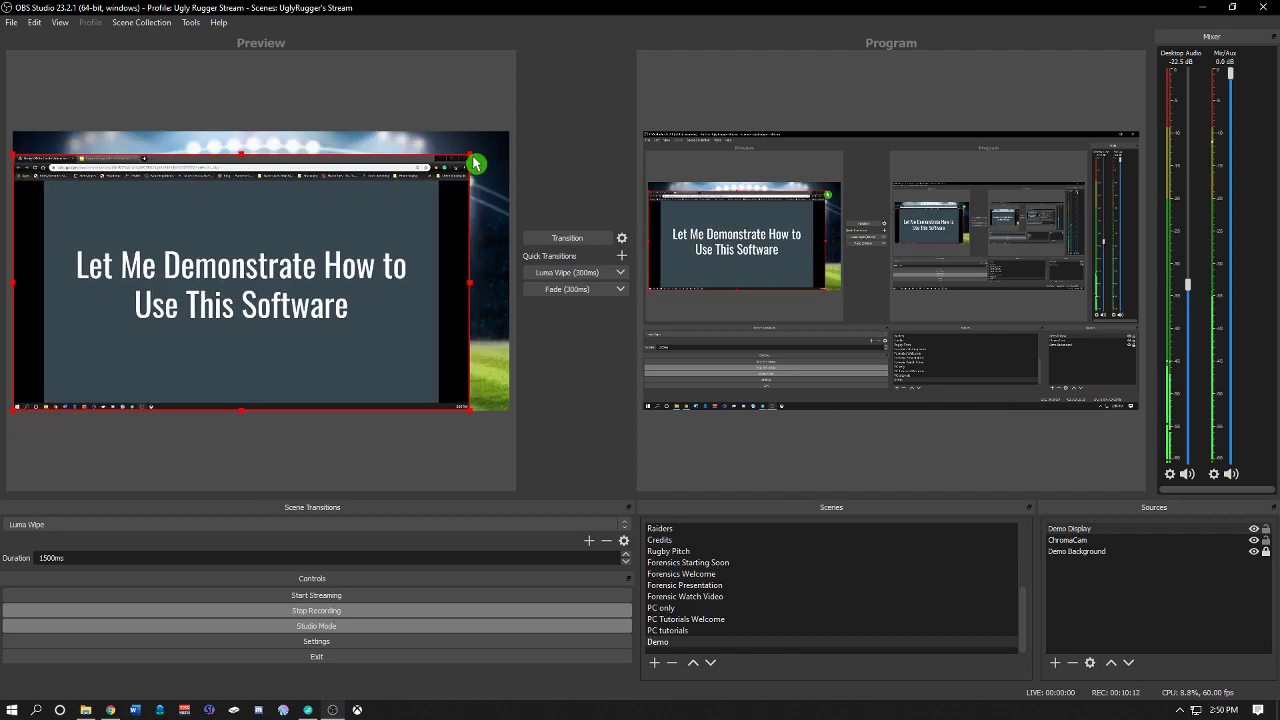
click(474, 158)
click(448, 182)
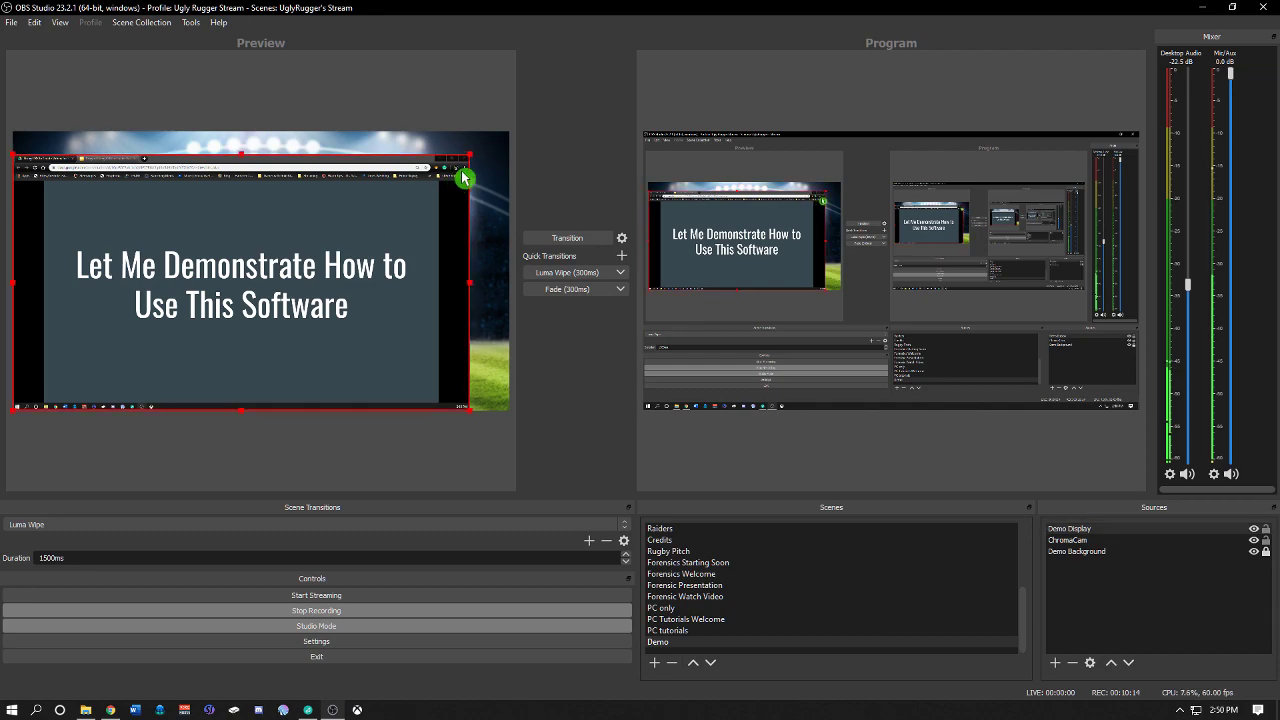
click(473, 158)
click(443, 184)
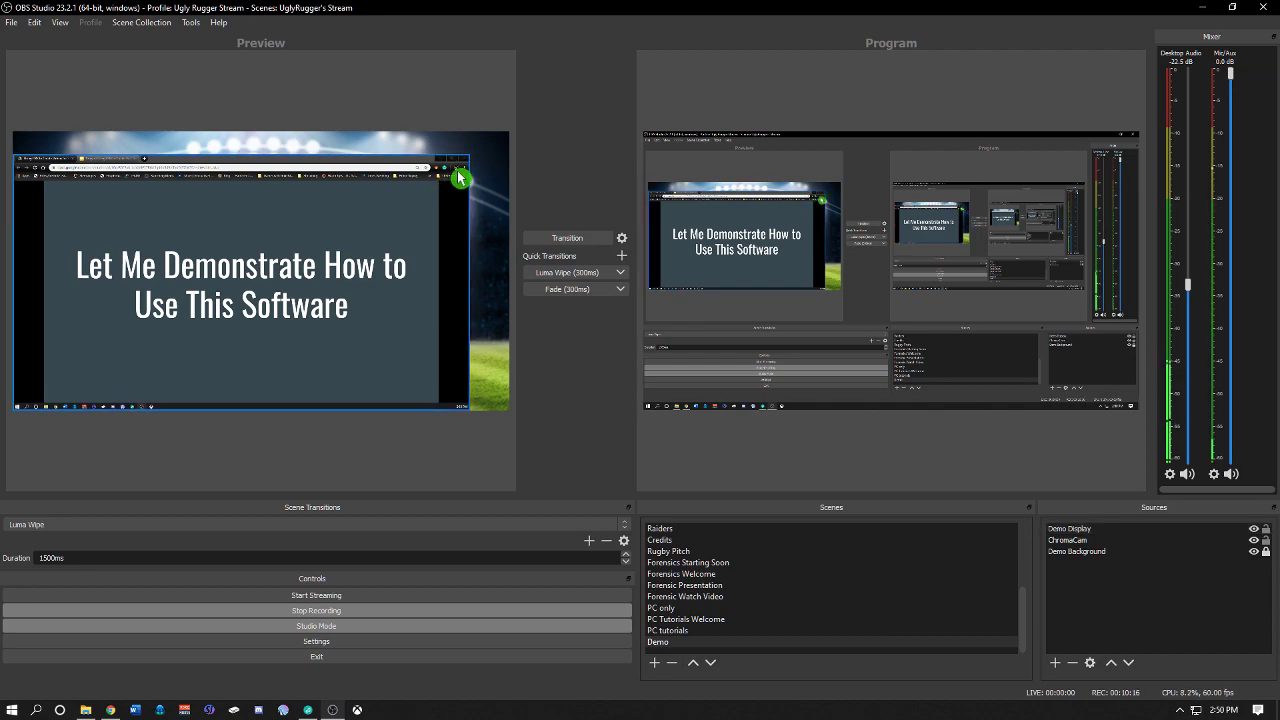
drag(458, 171, 487, 172)
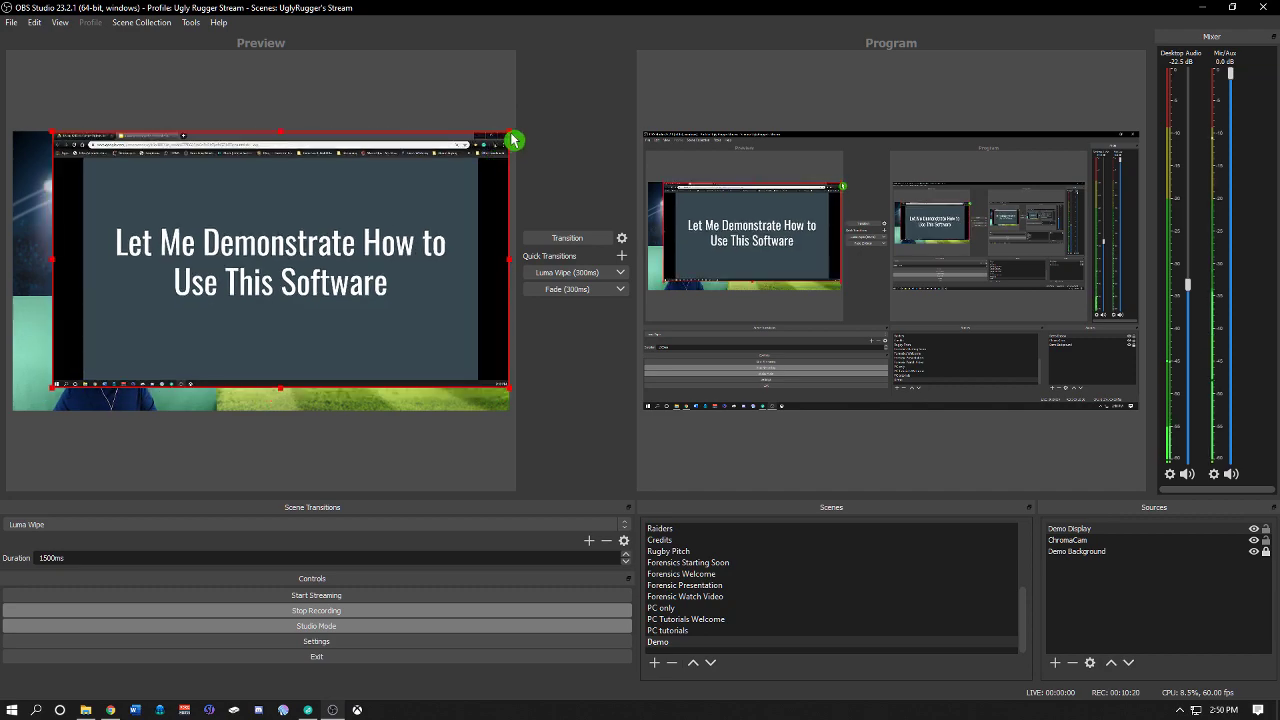
click(511, 136)
Step: Try to select the ChromaCam source in the preview underneath the Demo Display capture
click(64, 380)
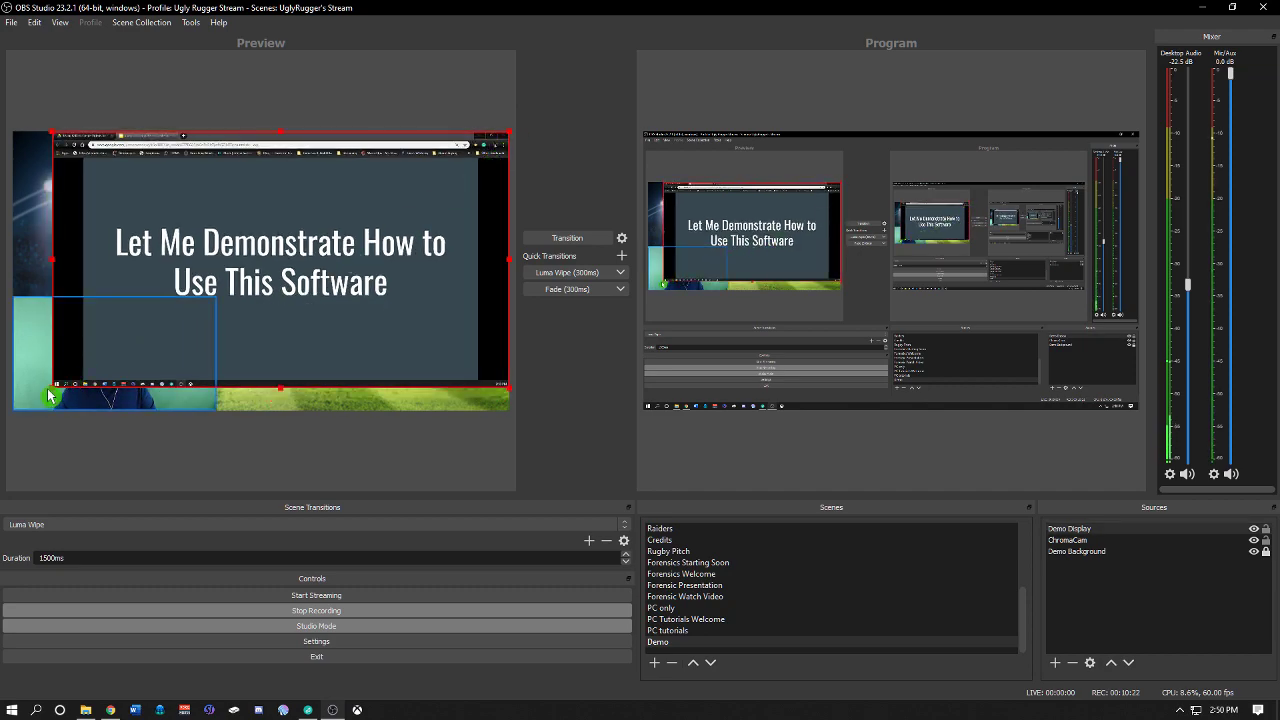
click(54, 390)
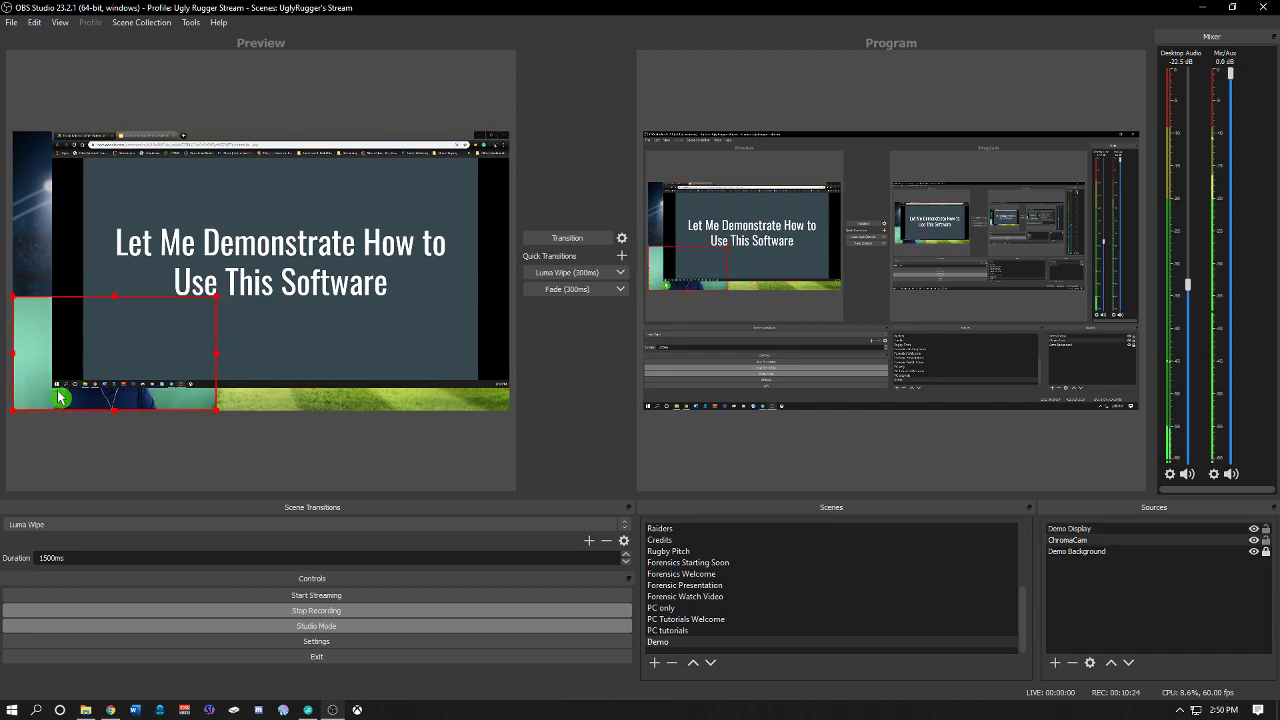
click(63, 153)
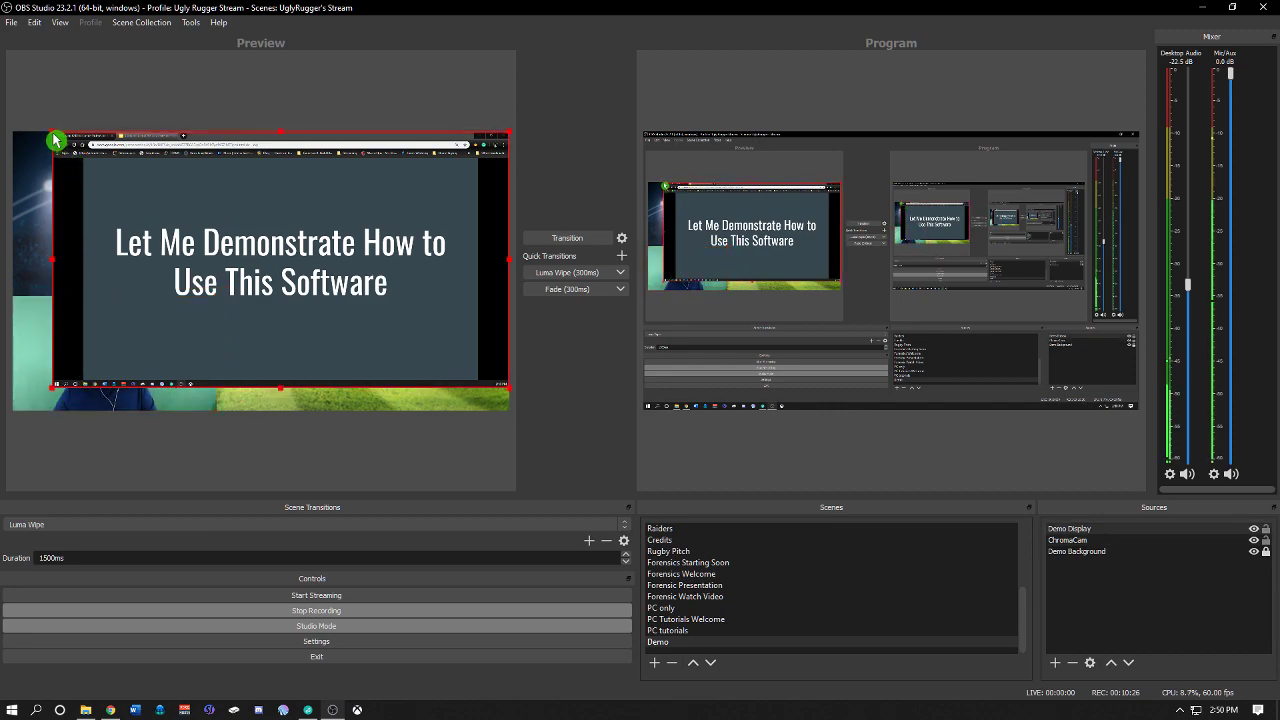
click(54, 136)
click(57, 141)
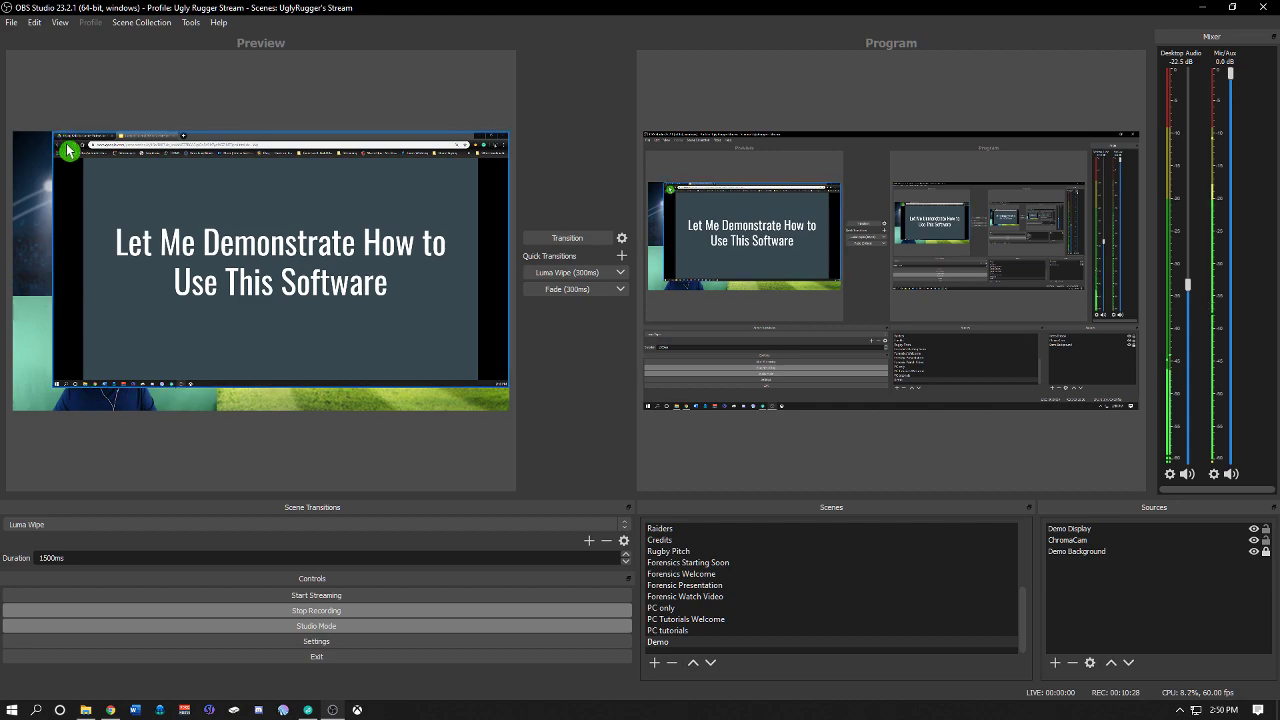
click(54, 137)
click(58, 142)
click(57, 140)
click(58, 141)
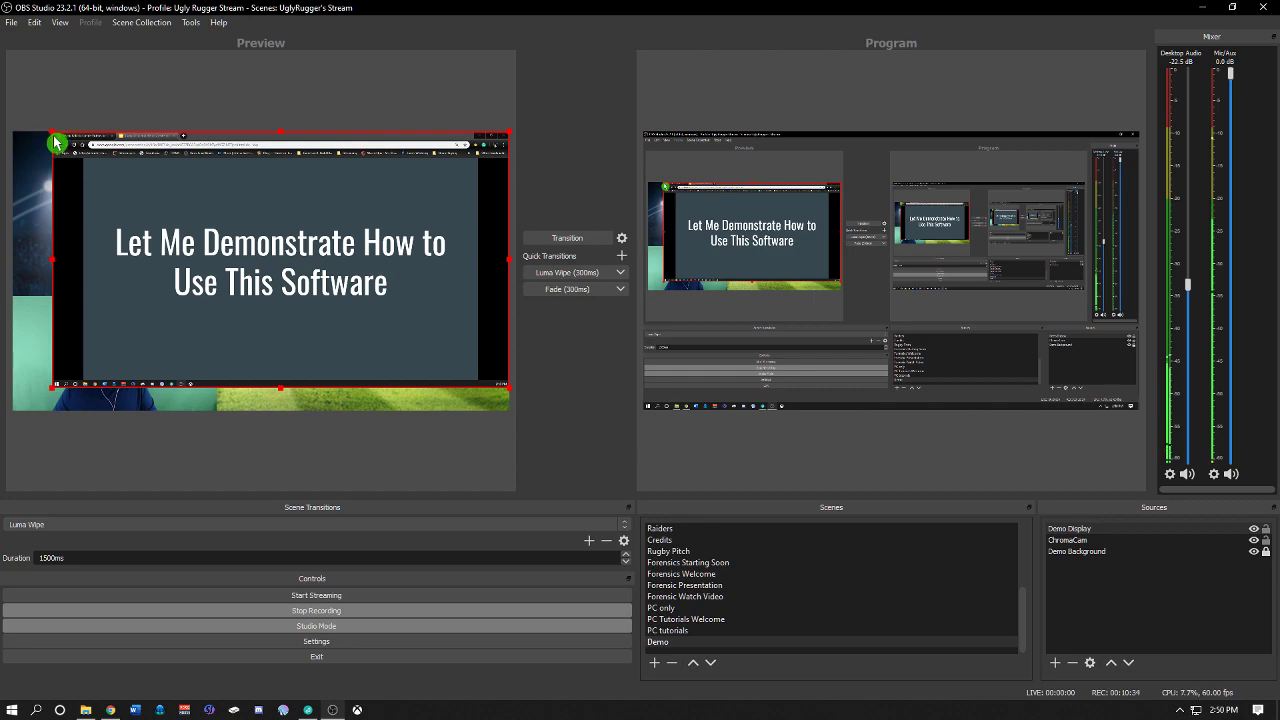
click(57, 141)
click(58, 142)
click(57, 140)
click(58, 143)
click(57, 141)
click(51, 154)
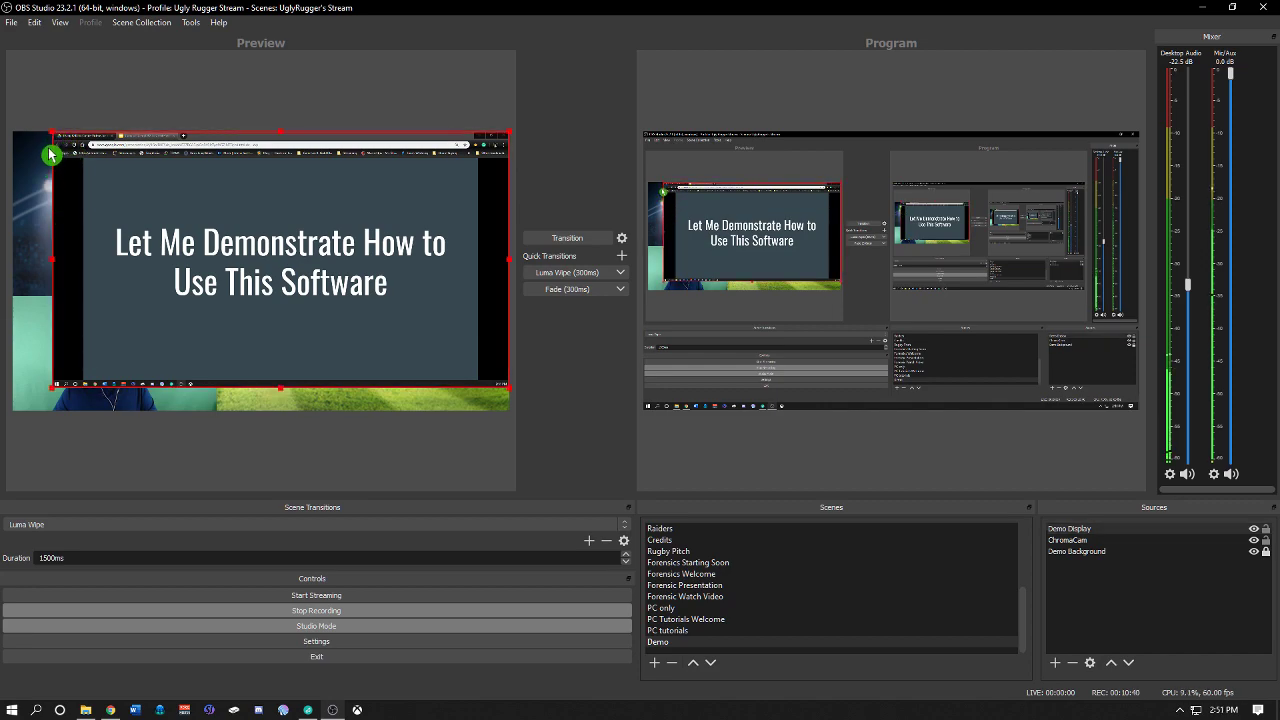
click(56, 137)
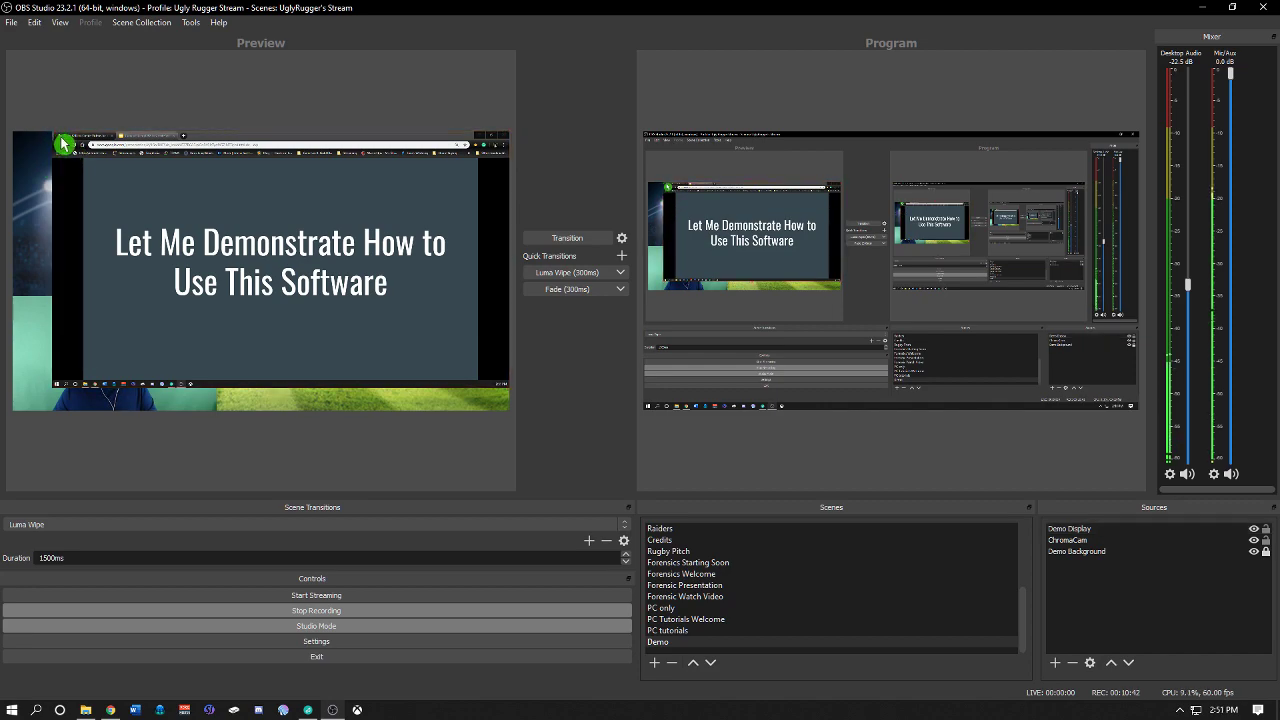
click(113, 186)
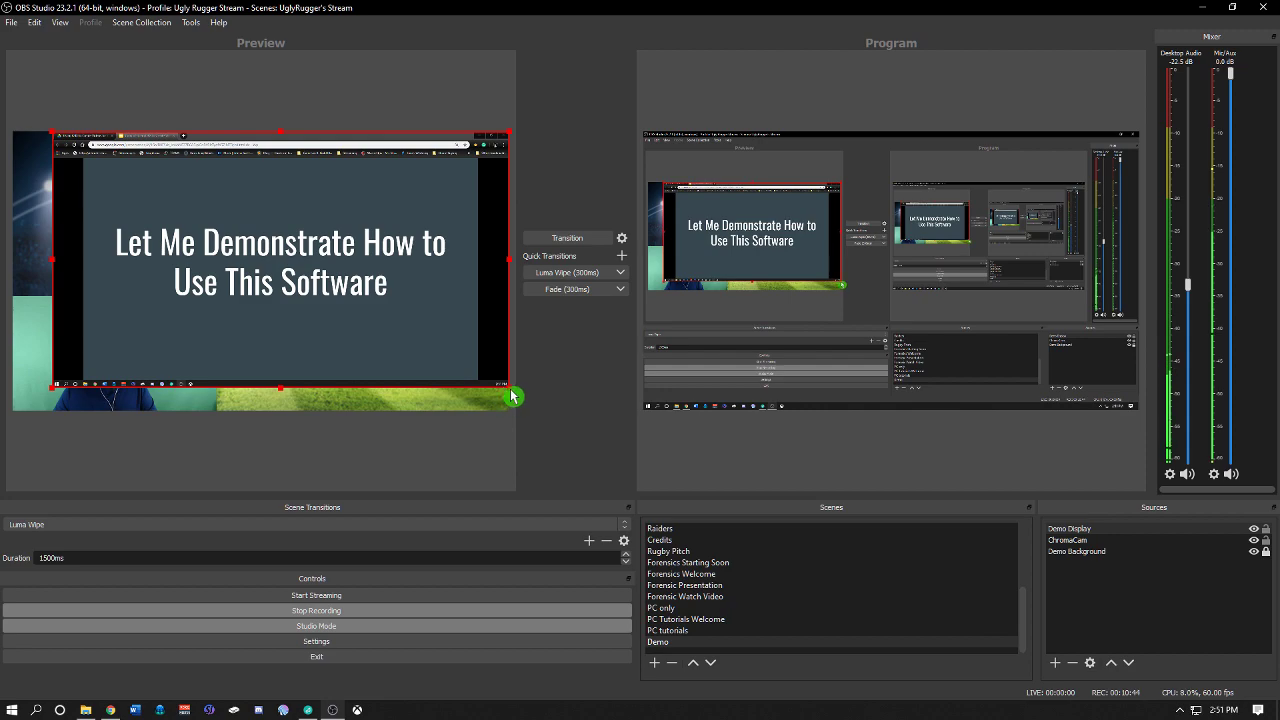
mouse_move(509, 387)
mouse_down()
mouse_move(482, 371)
mouse_move(505, 387)
mouse_up()
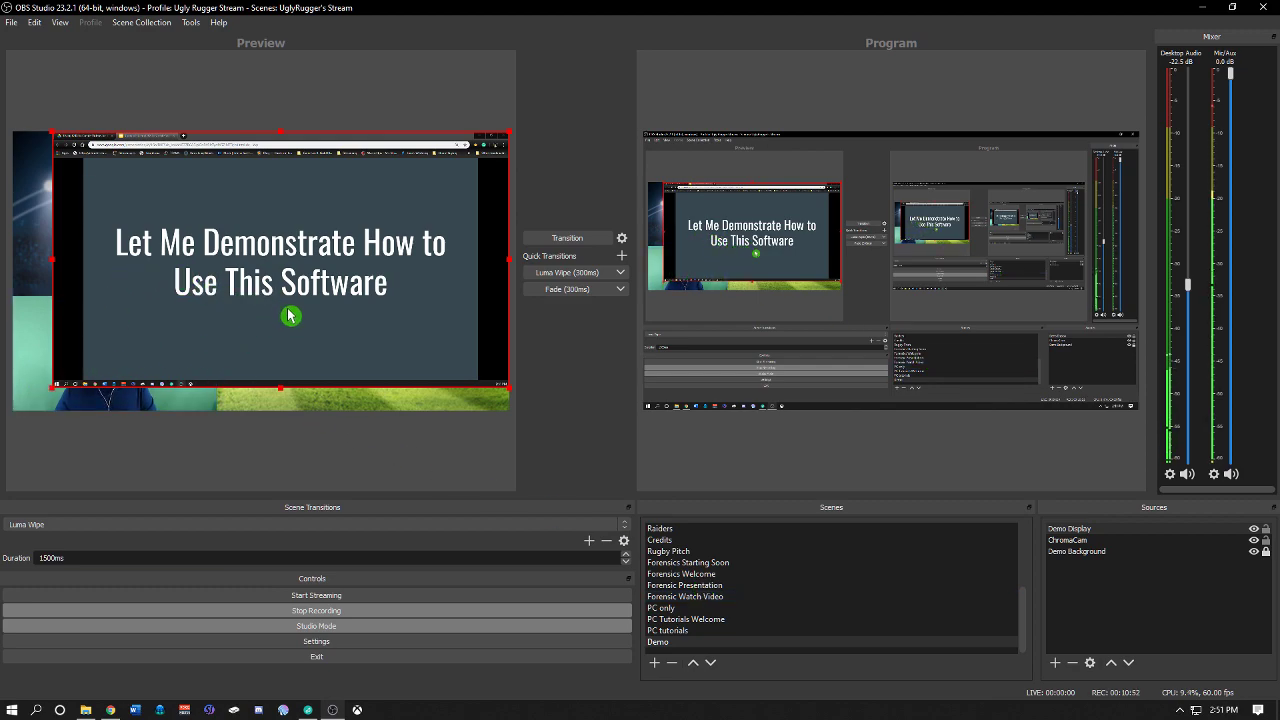
click(1080, 540)
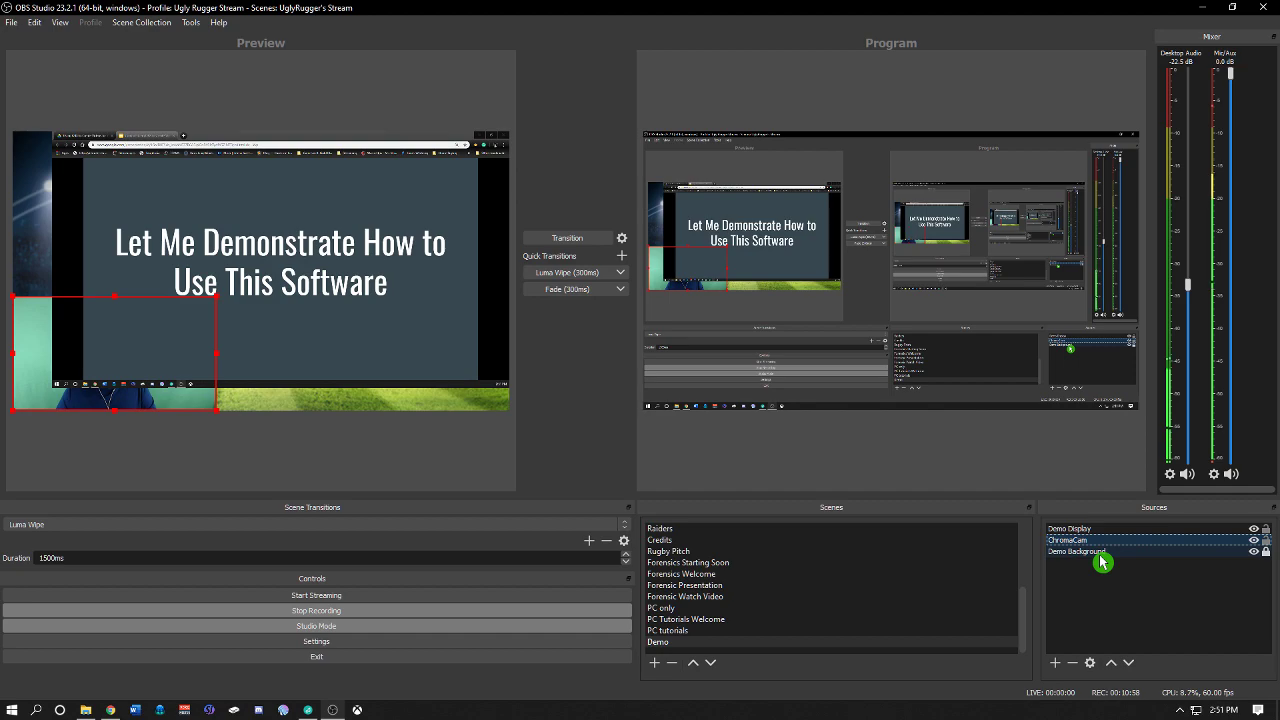
click(1099, 553)
click(1111, 664)
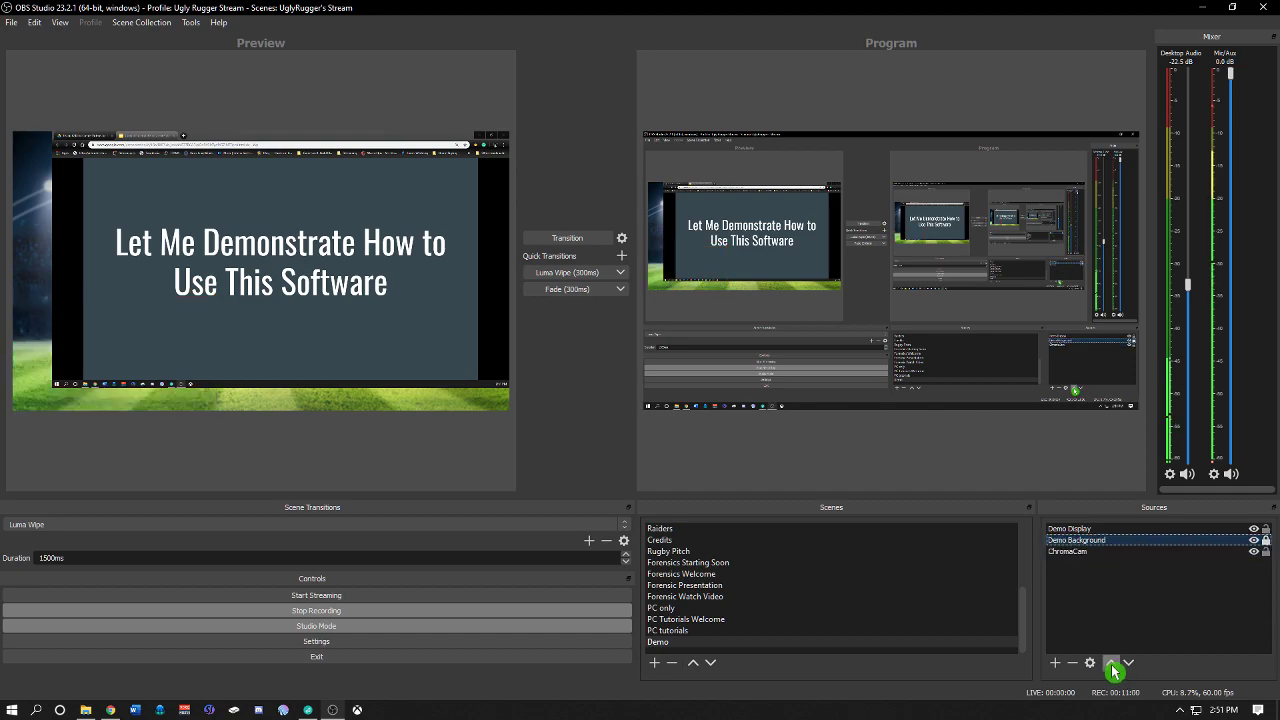
click(1111, 664)
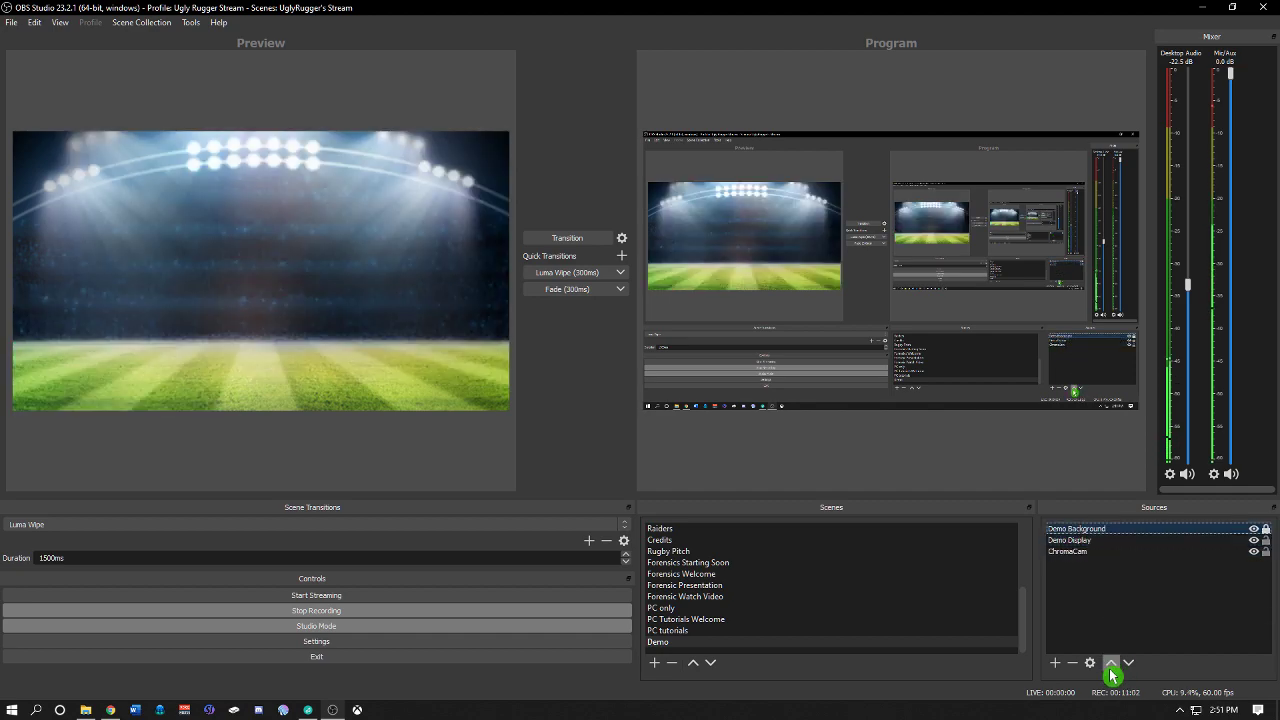
click(1129, 664)
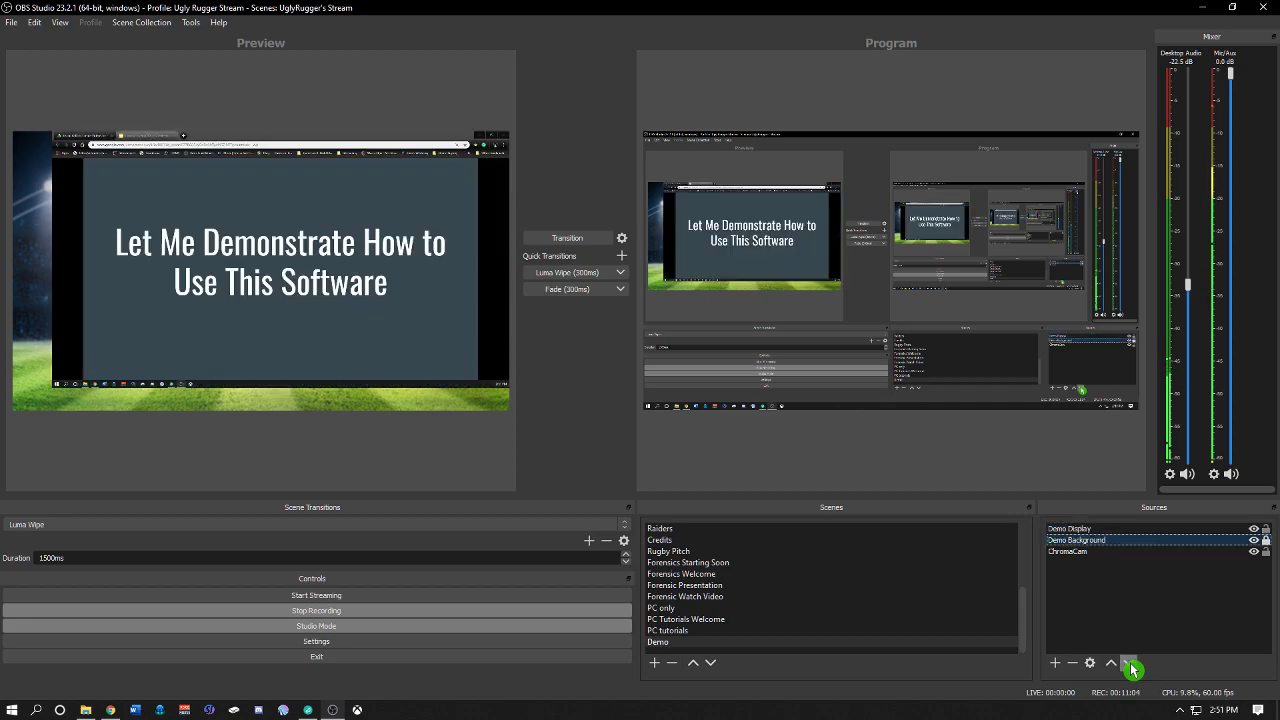
click(1129, 664)
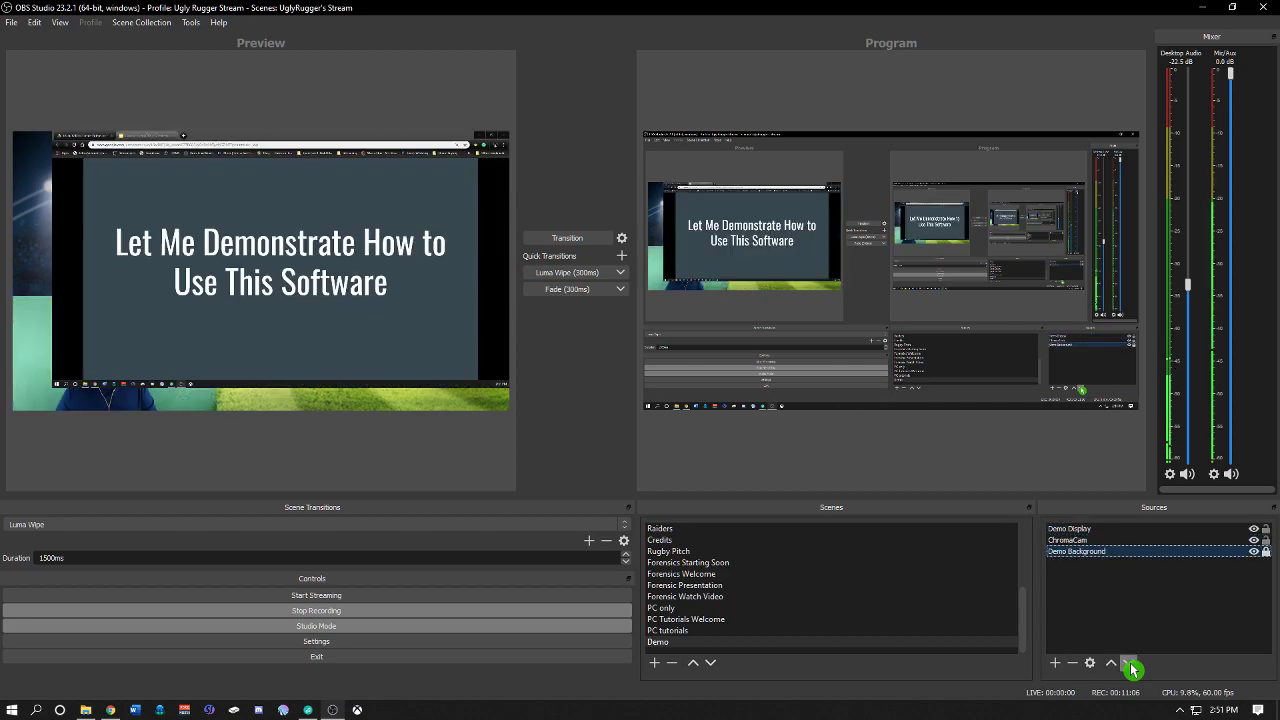
Step: Move the ChromaCam source to the top of the source order so it sits above the display capture
click(1076, 553)
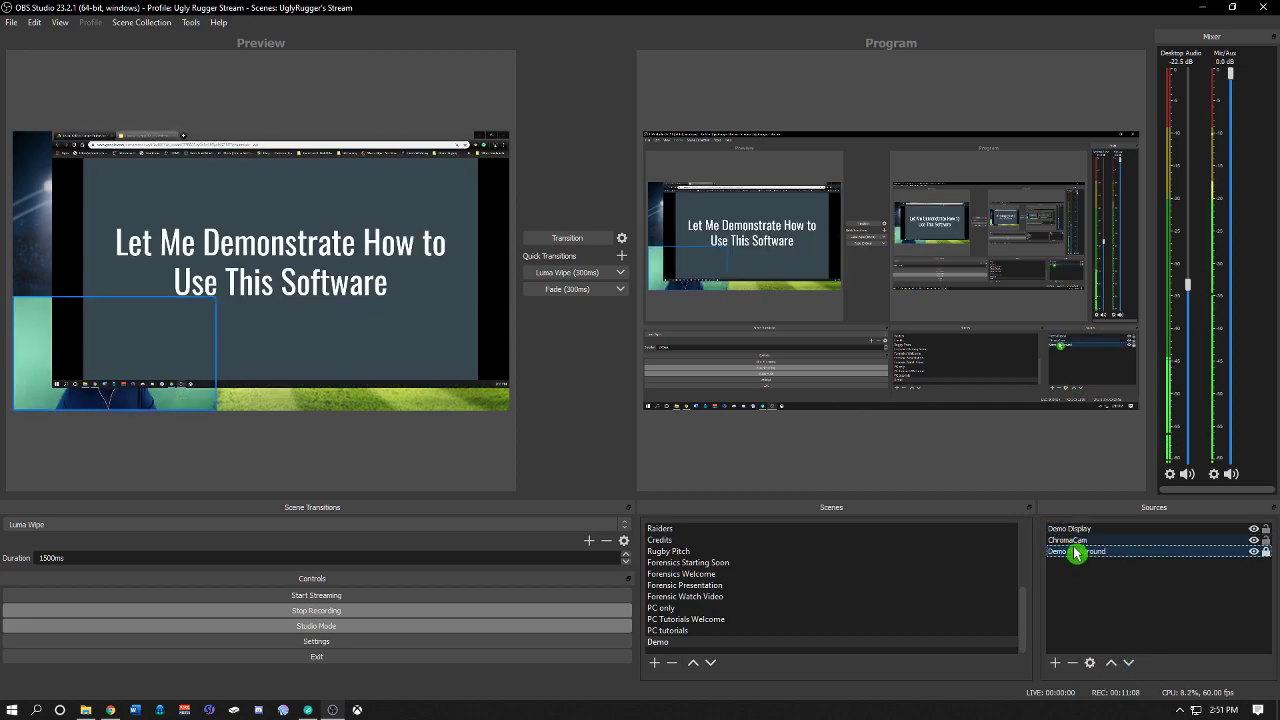
click(1076, 542)
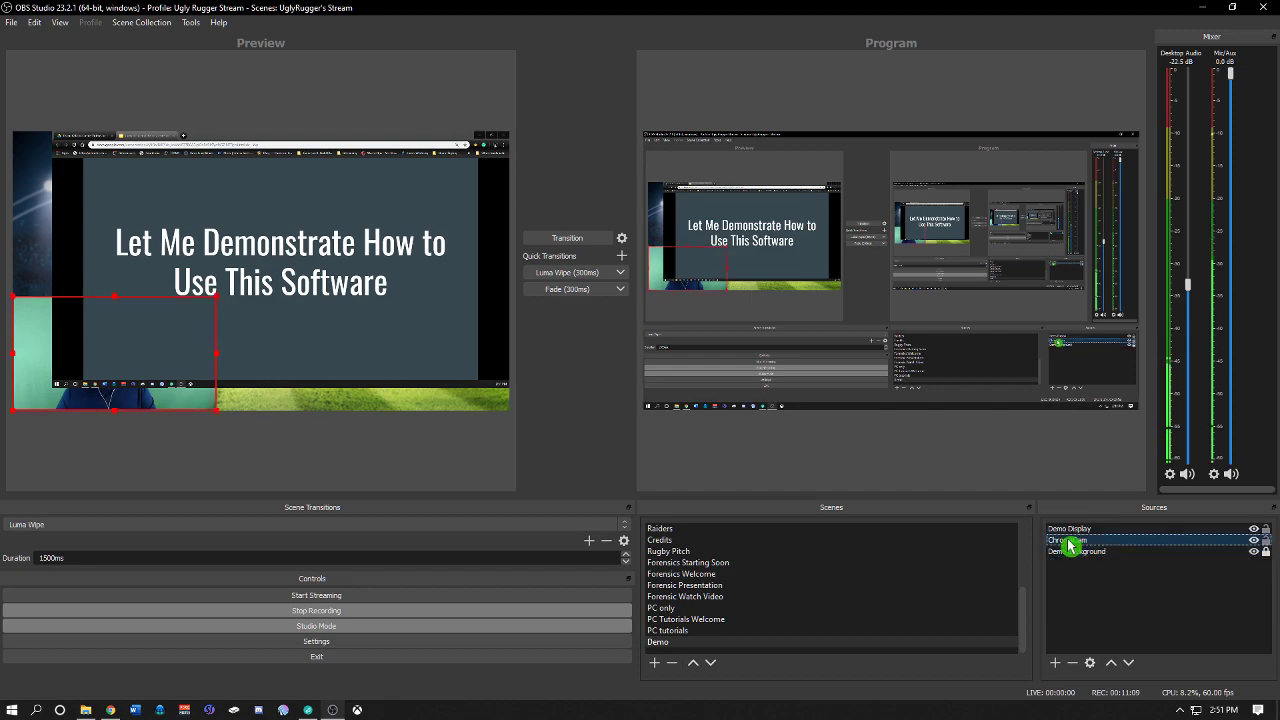
click(1111, 663)
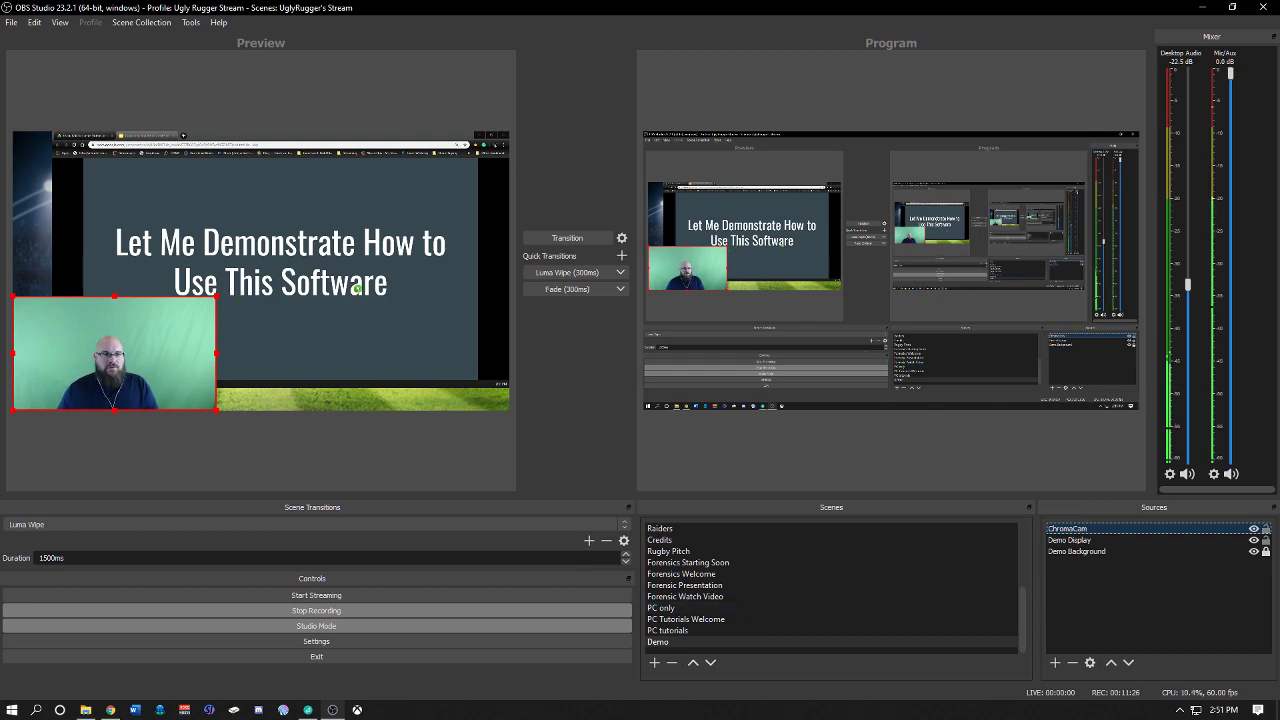
Step: Flip through the presentation slides and browser tabs shown inside the Demo Display capture
click(365, 265)
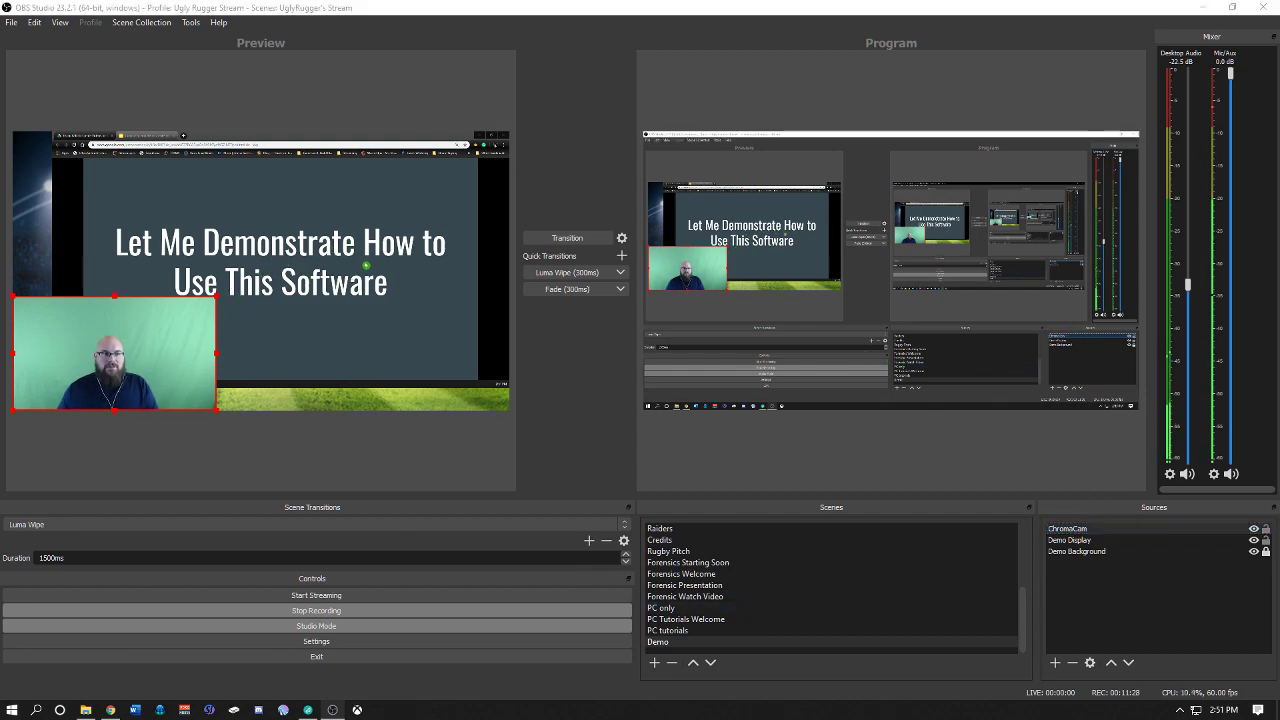
key(Left)
key(Left)
key(Left)
key(Left)
key(Left)
key(Left)
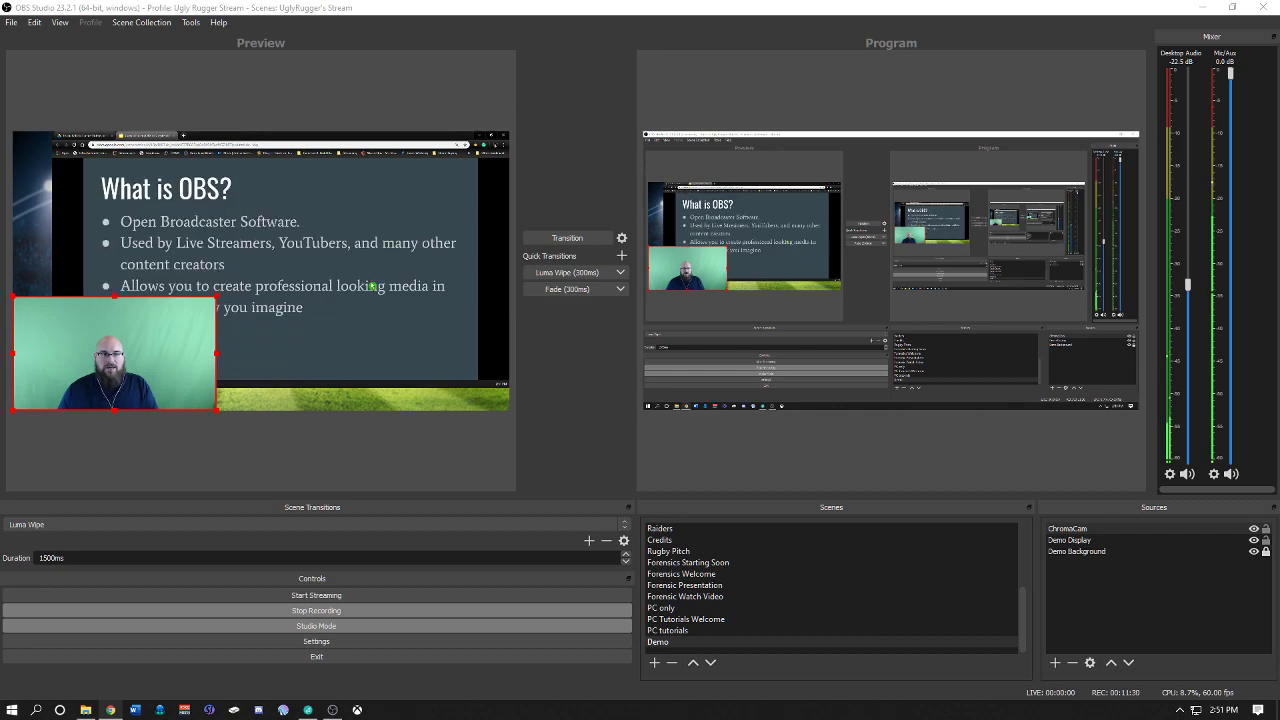
key(Right)
key(Right)
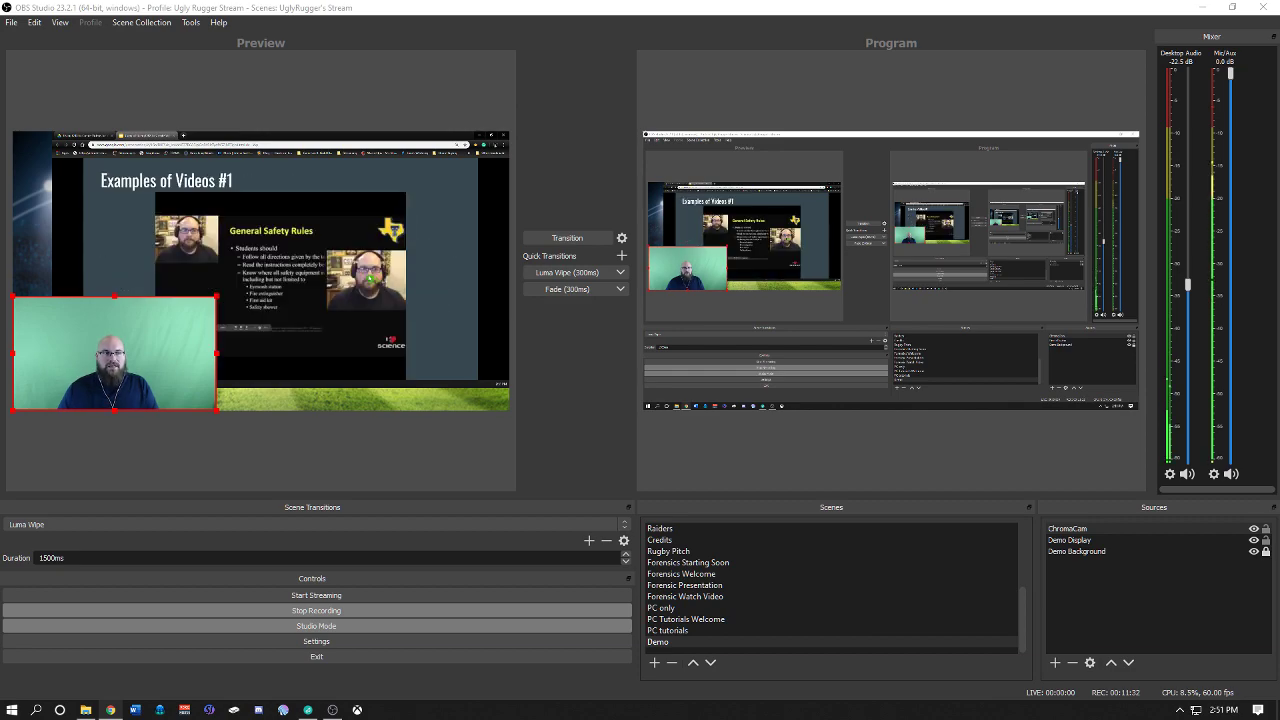
click(90, 142)
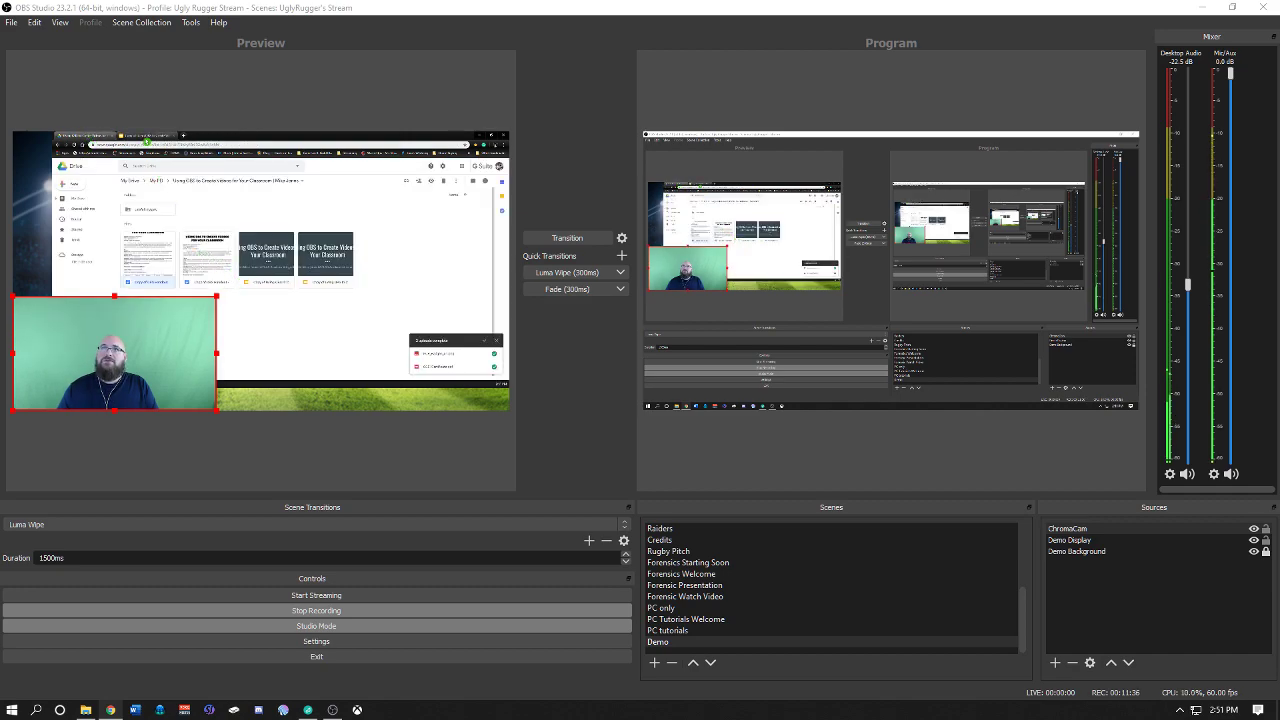
click(146, 141)
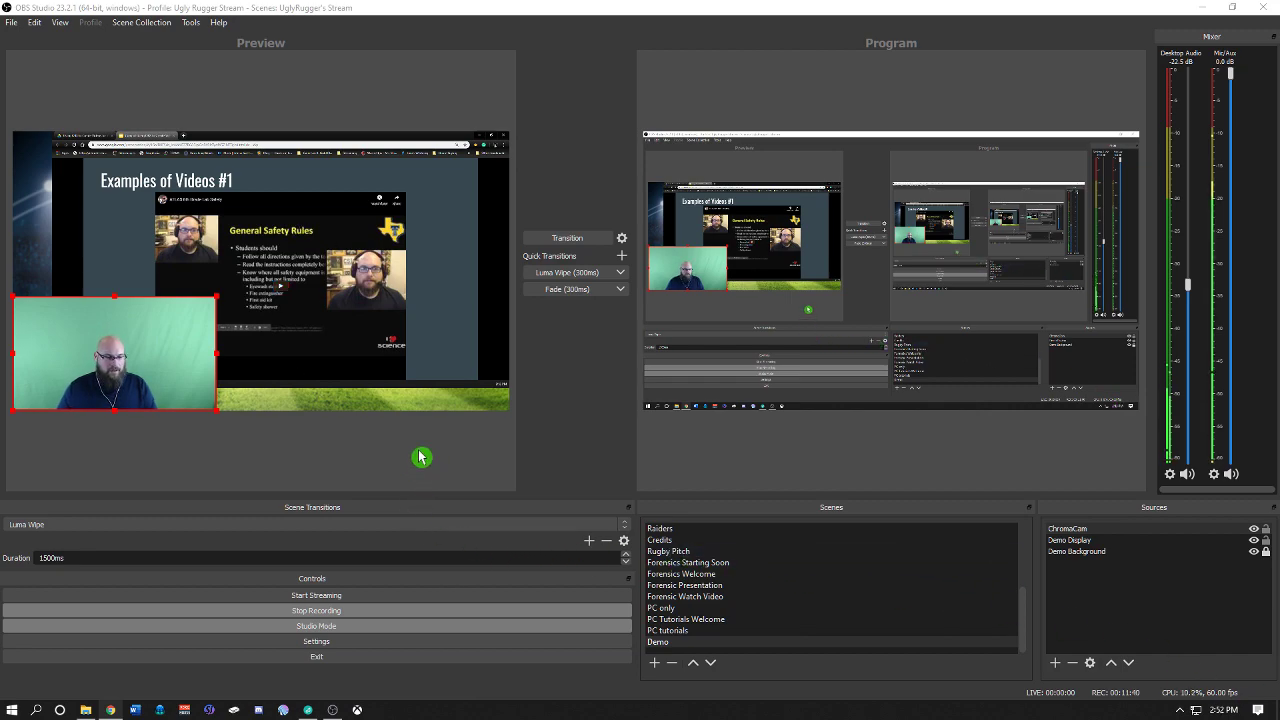
Step: Hide the Demo Display source and add a new Window Capture source with its default name
click(1255, 541)
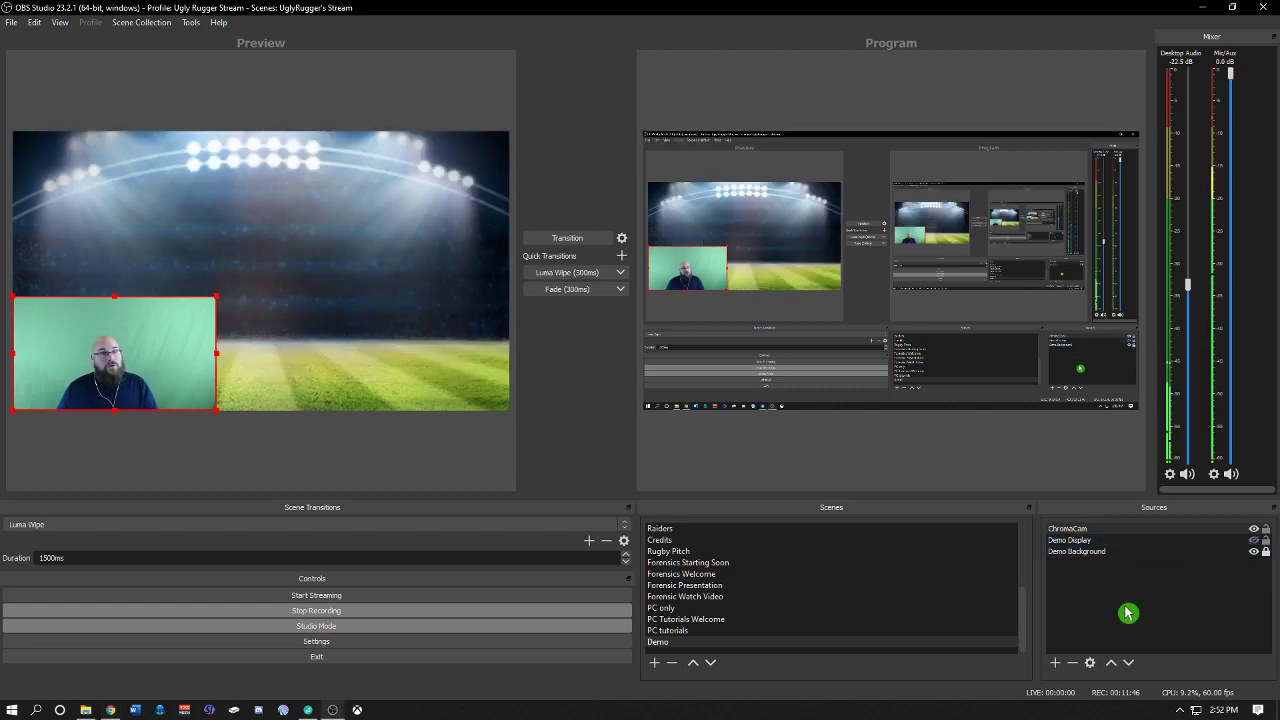
click(1058, 664)
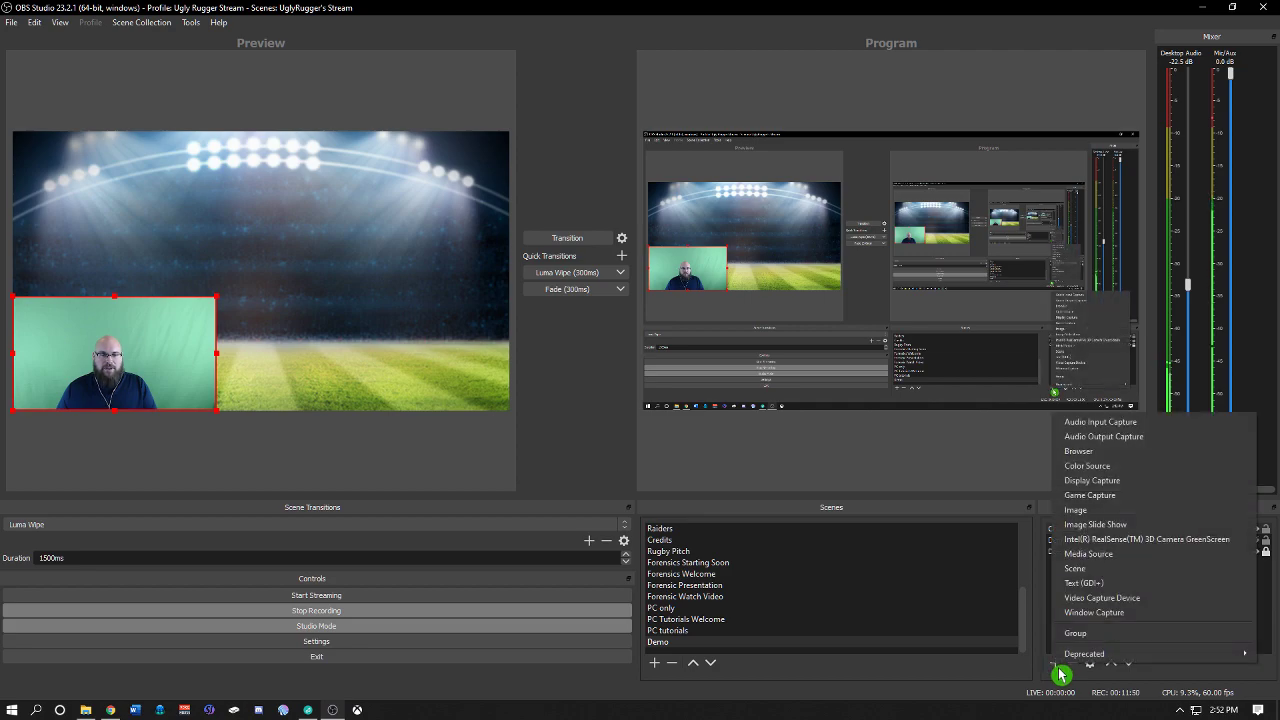
click(1147, 612)
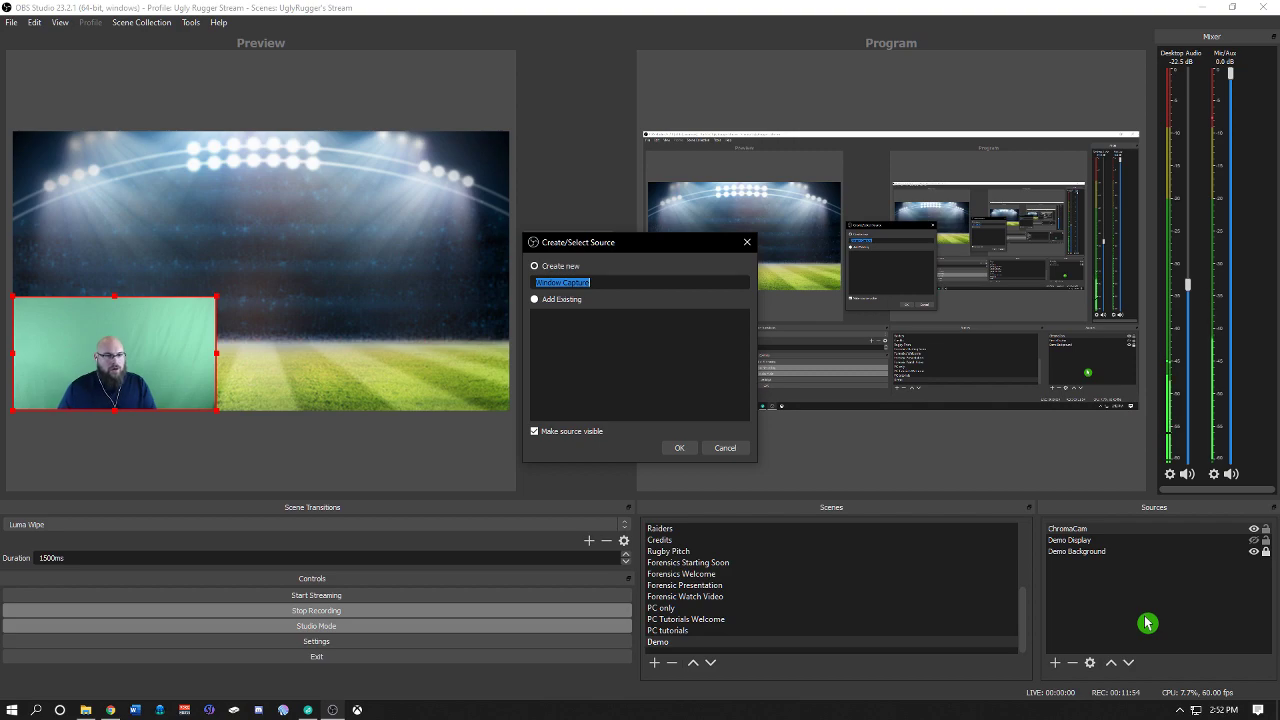
click(674, 449)
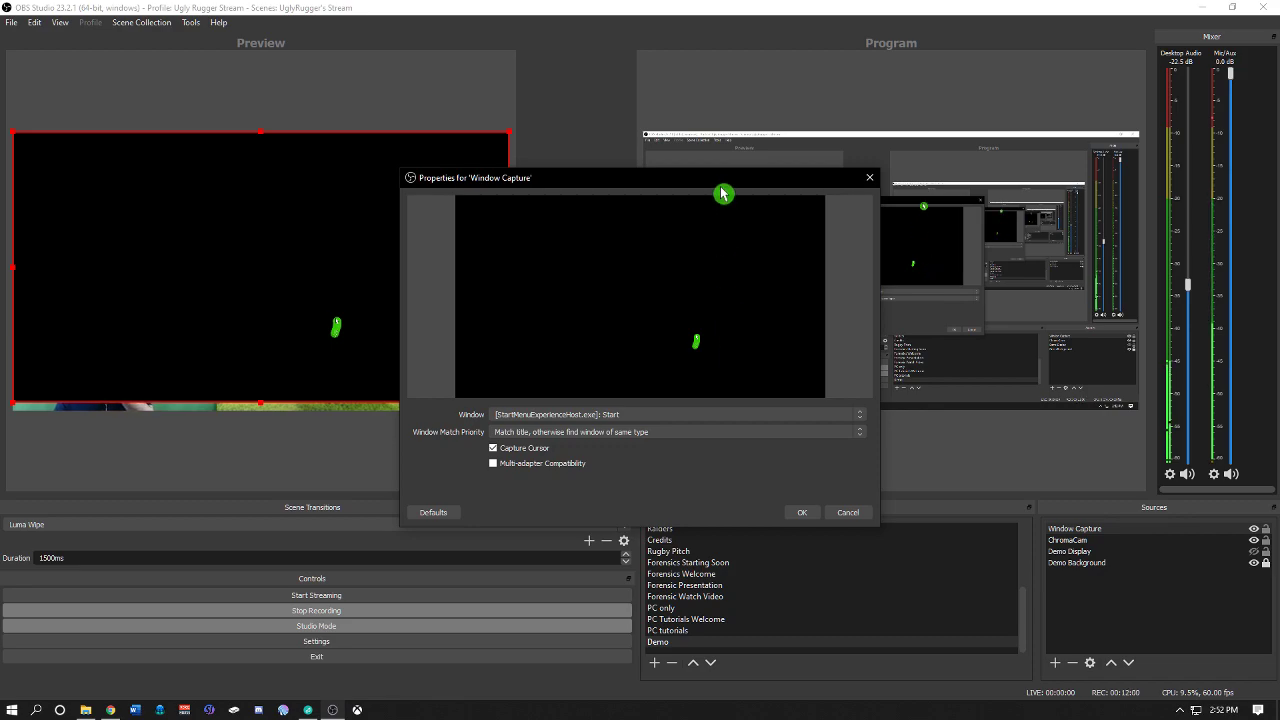
Step: Set the Window Capture to the chrome.exe Google Slides window, matching title, otherwise window of same executable
drag(723, 194, 657, 182)
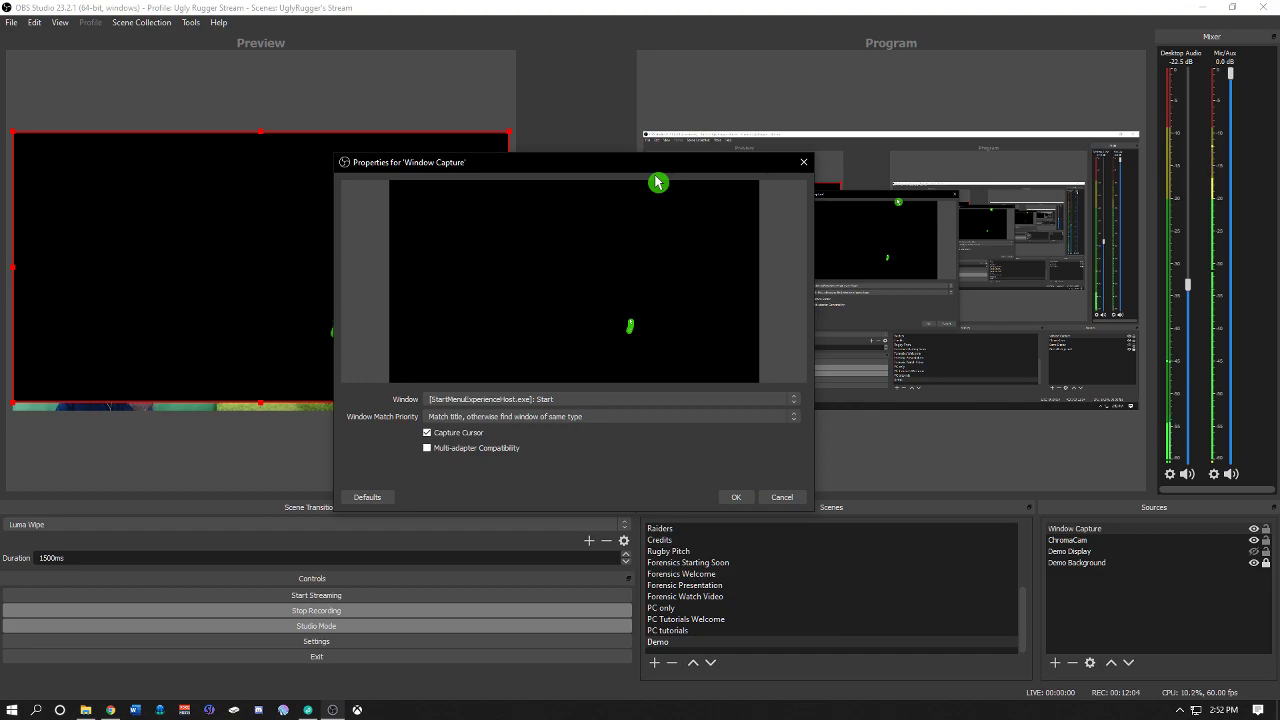
click(786, 400)
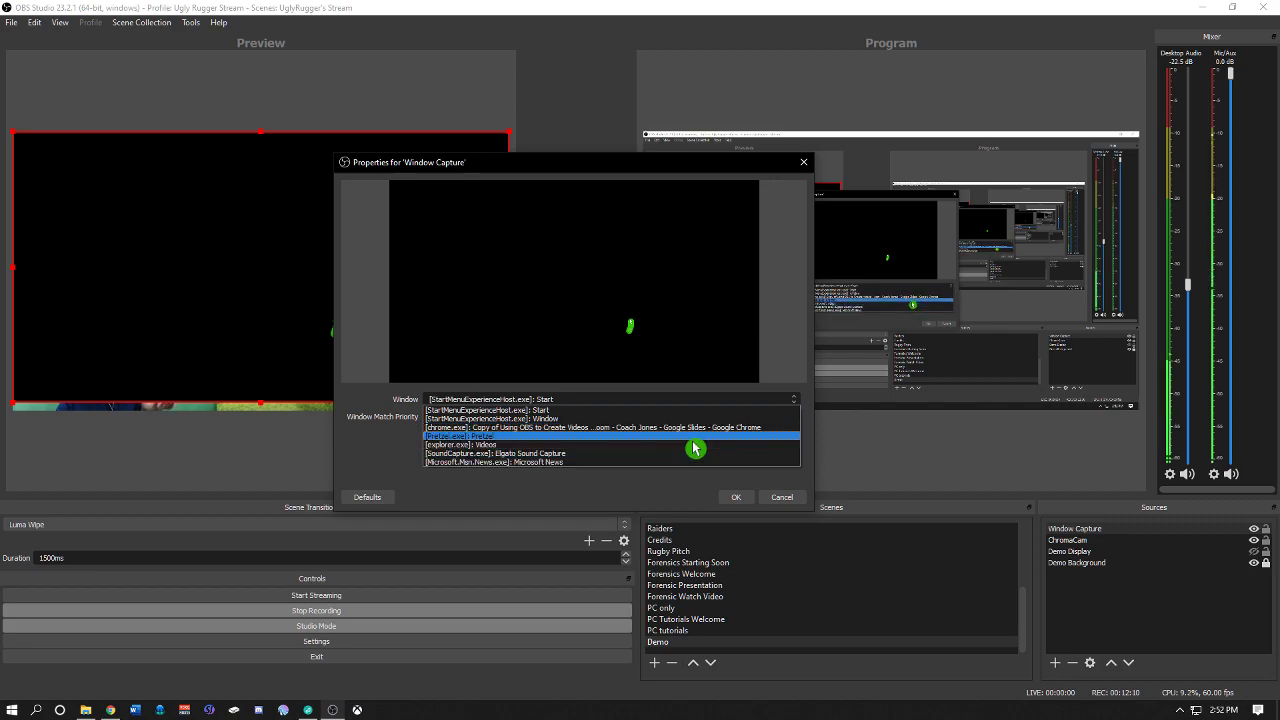
click(698, 438)
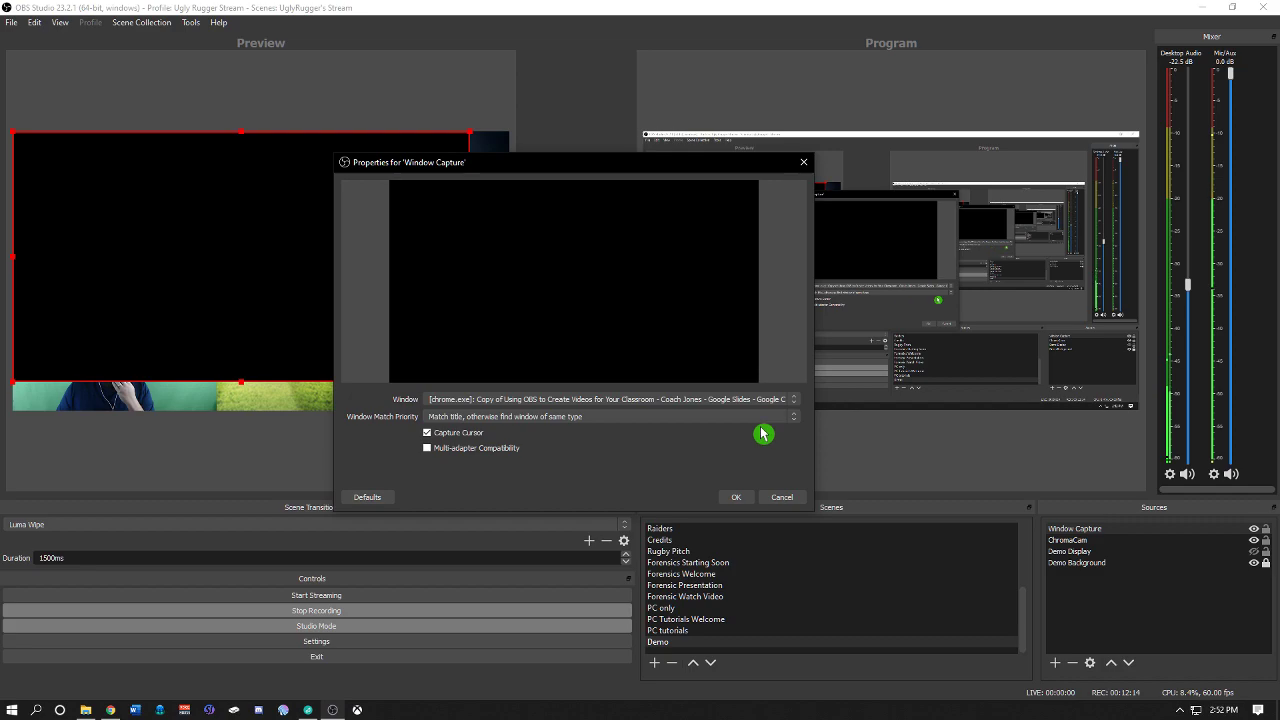
click(797, 418)
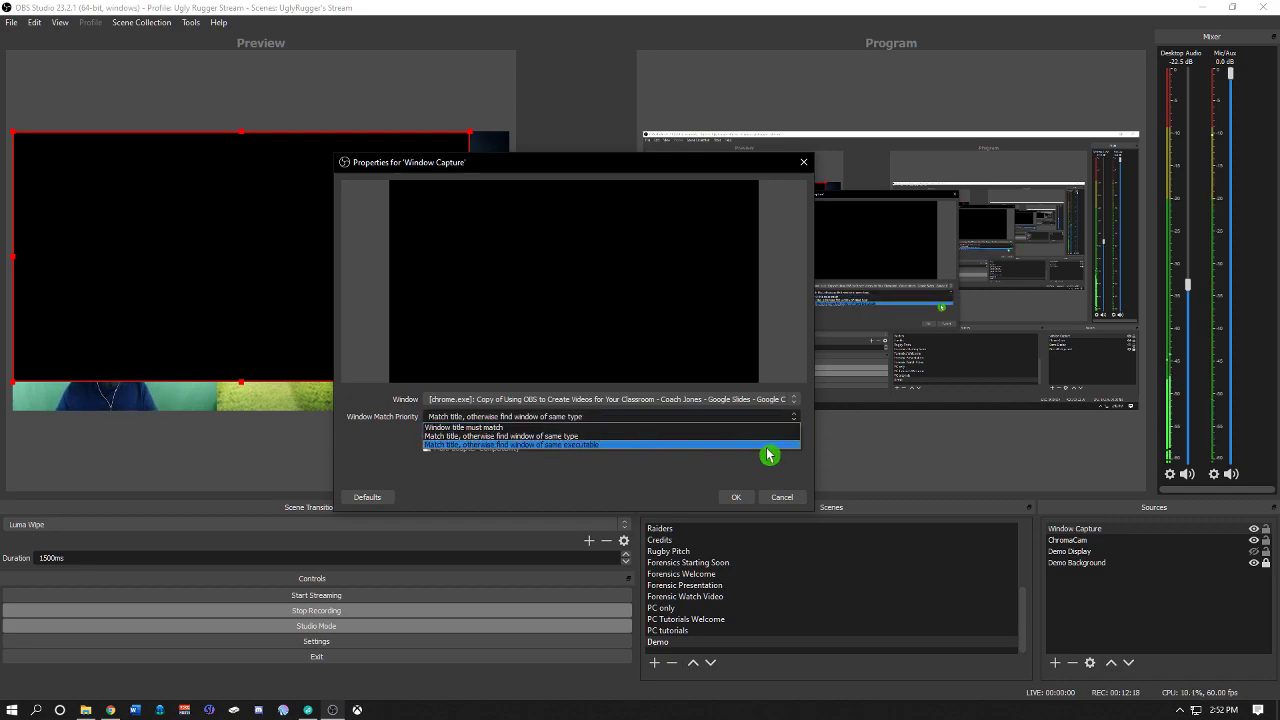
click(767, 445)
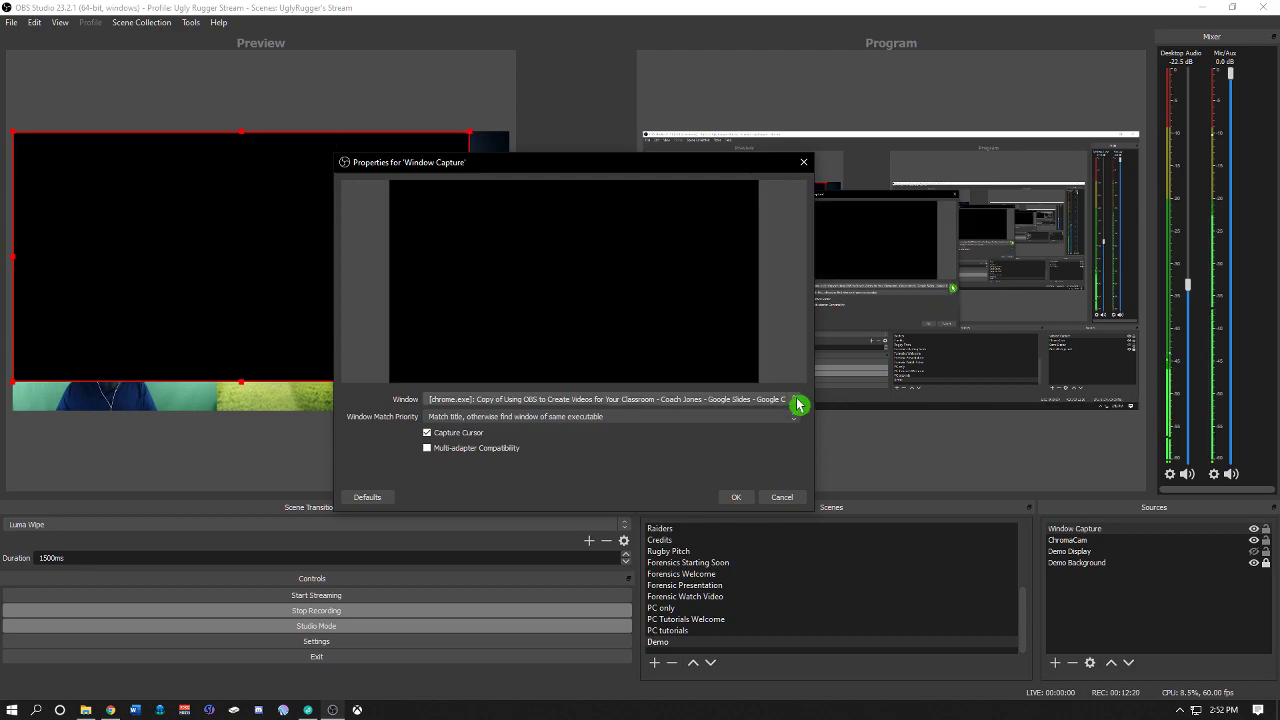
click(797, 400)
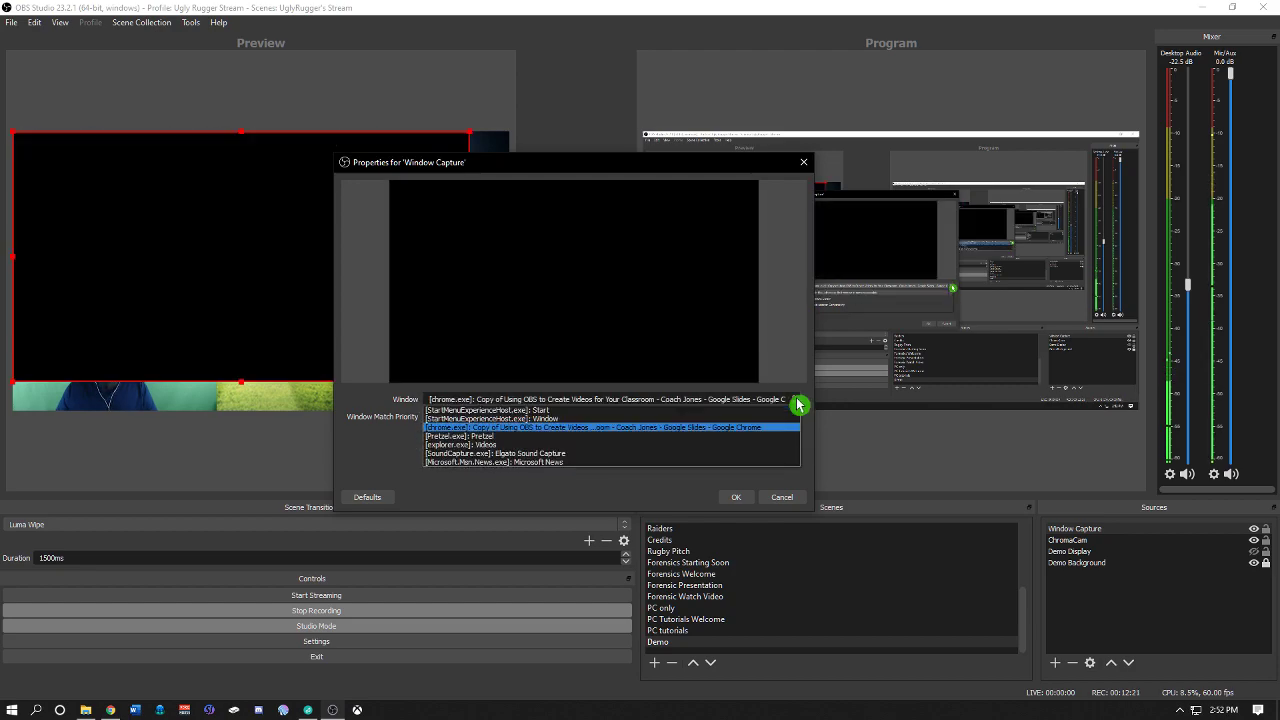
click(748, 419)
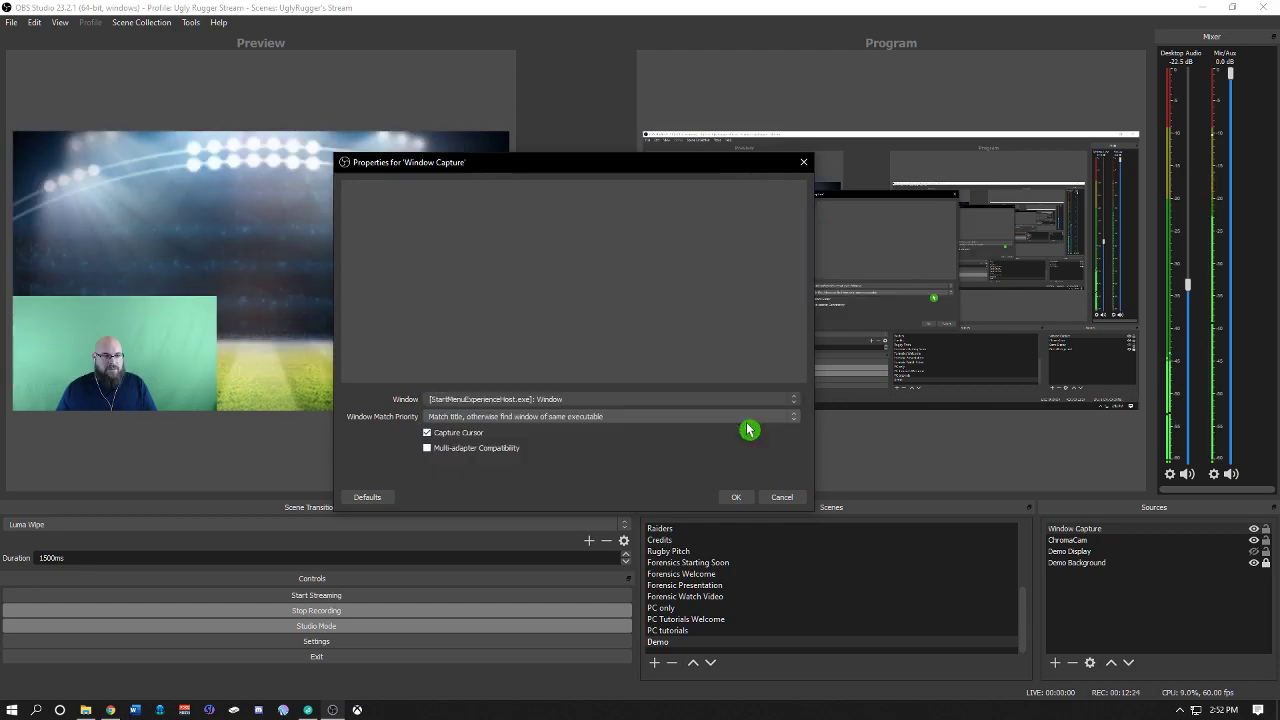
click(796, 403)
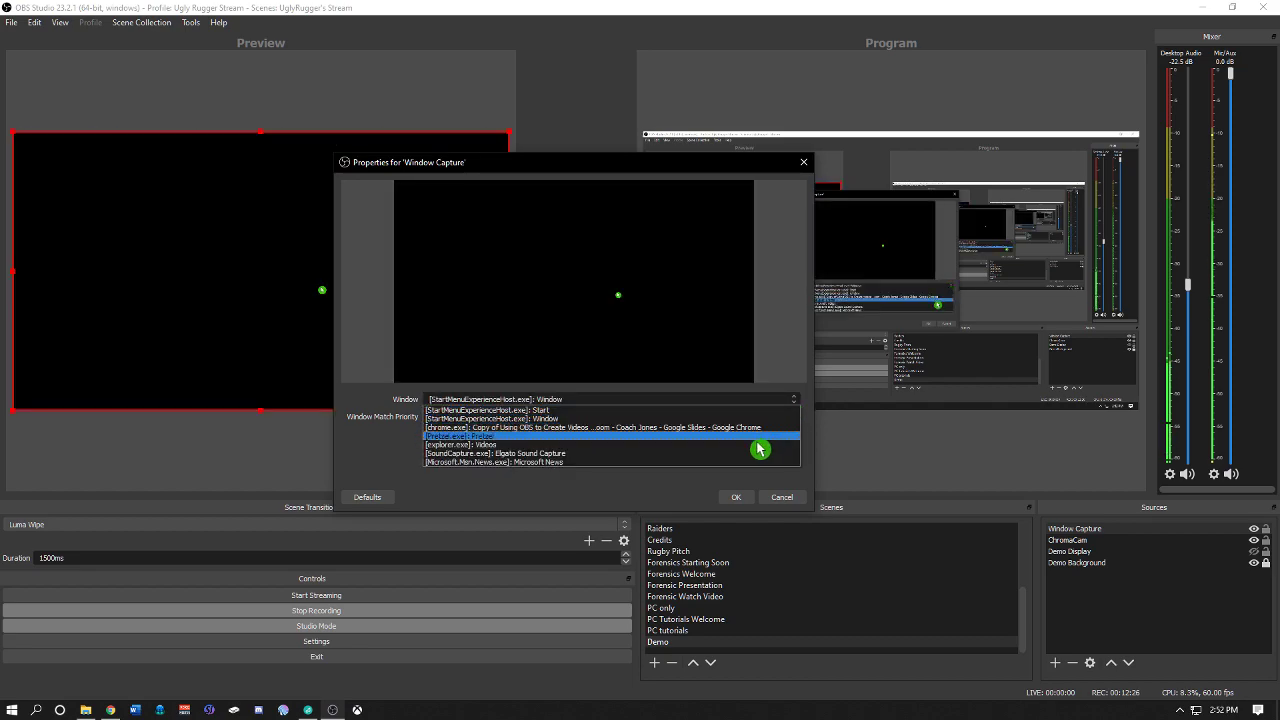
scroll(758, 450, down, 1)
scroll(755, 445, up, 2)
click(755, 441)
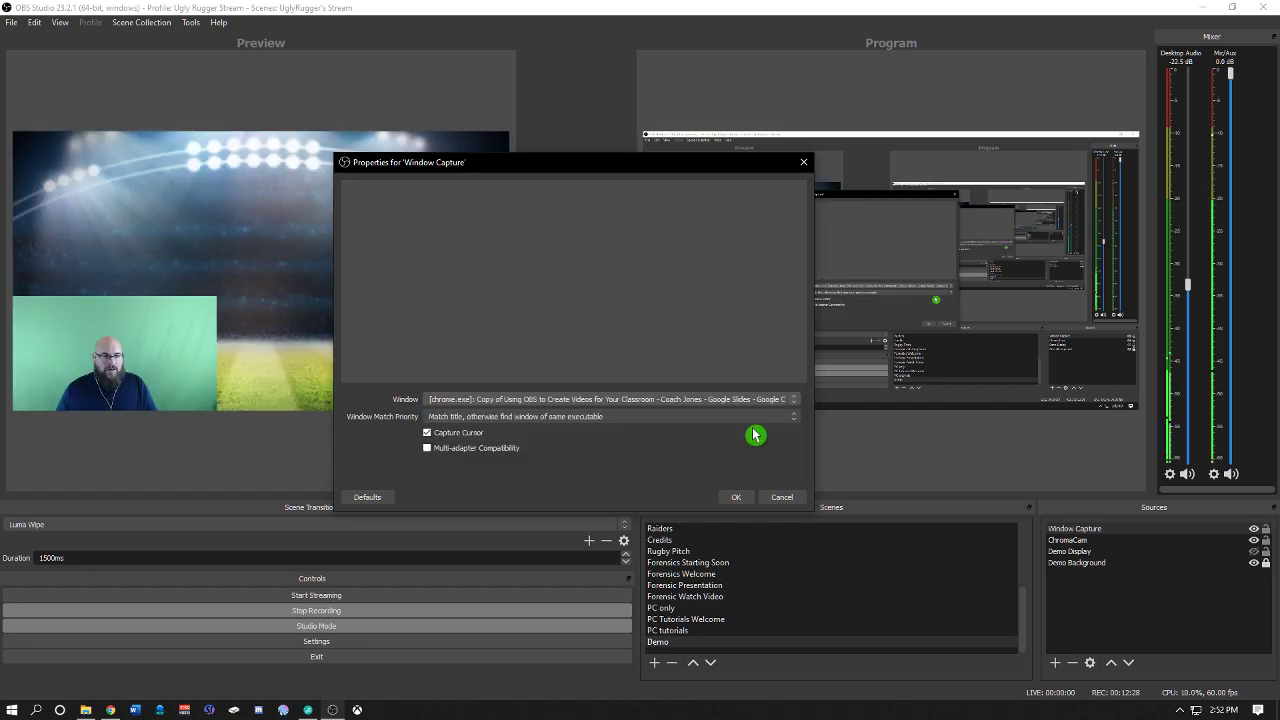
click(430, 455)
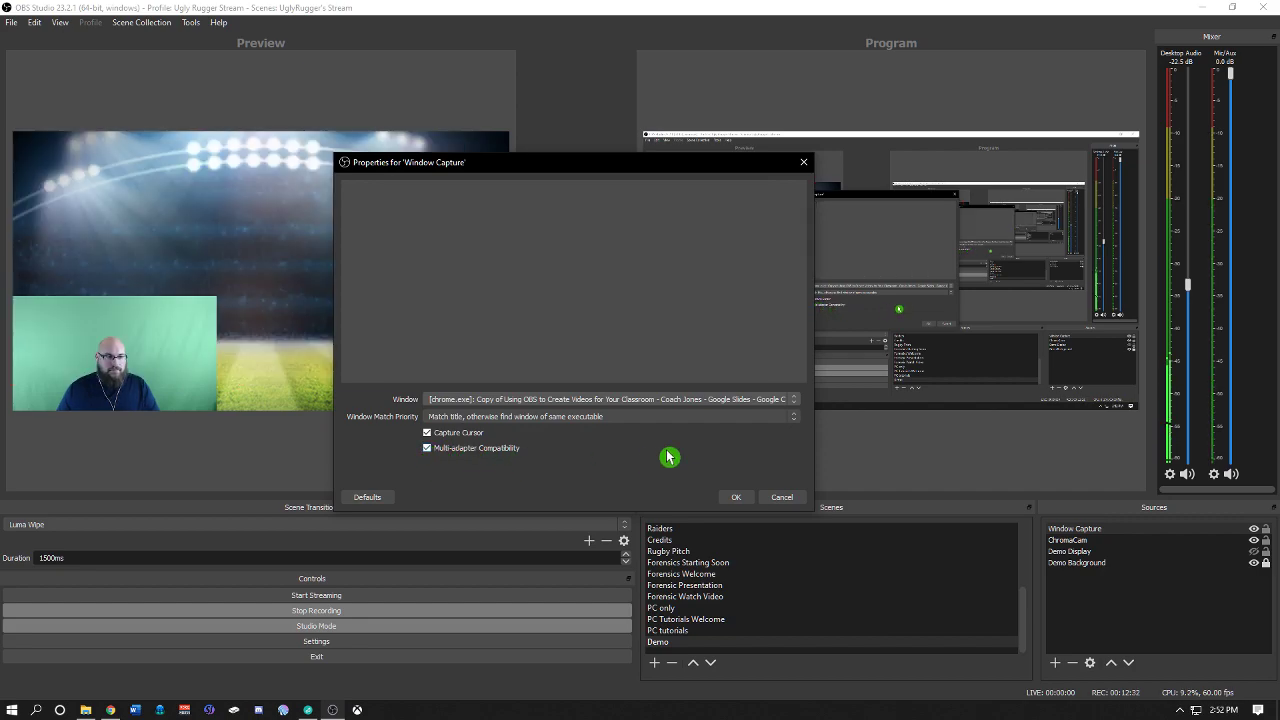
click(795, 419)
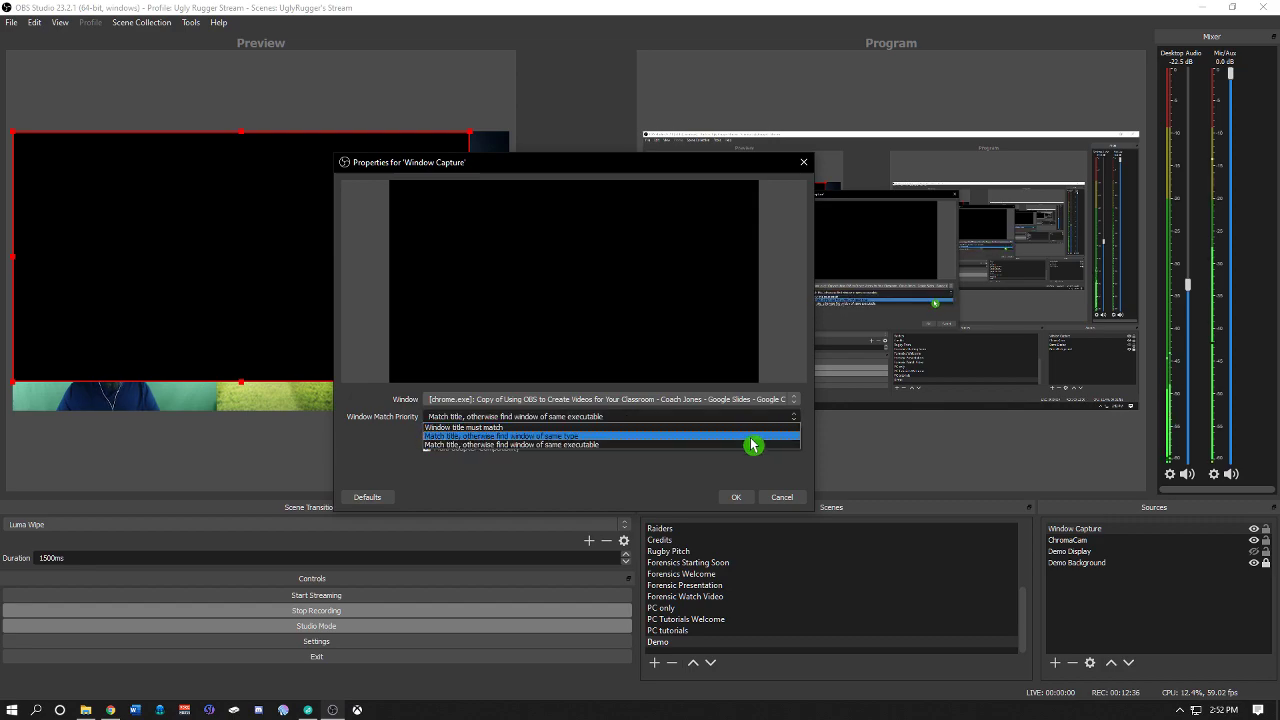
click(752, 443)
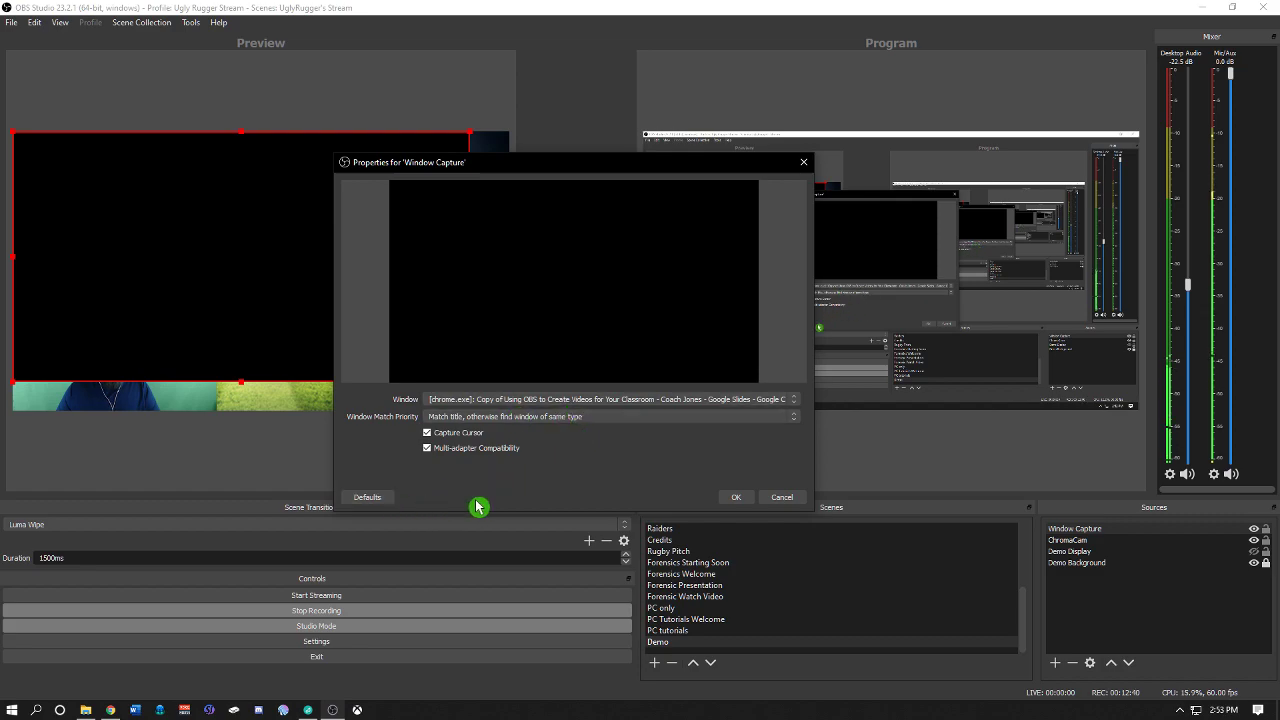
click(782, 497)
Step: Nudge the Window Capture in the preview, reopen its properties and confirm the dialog
drag(352, 275, 391, 270)
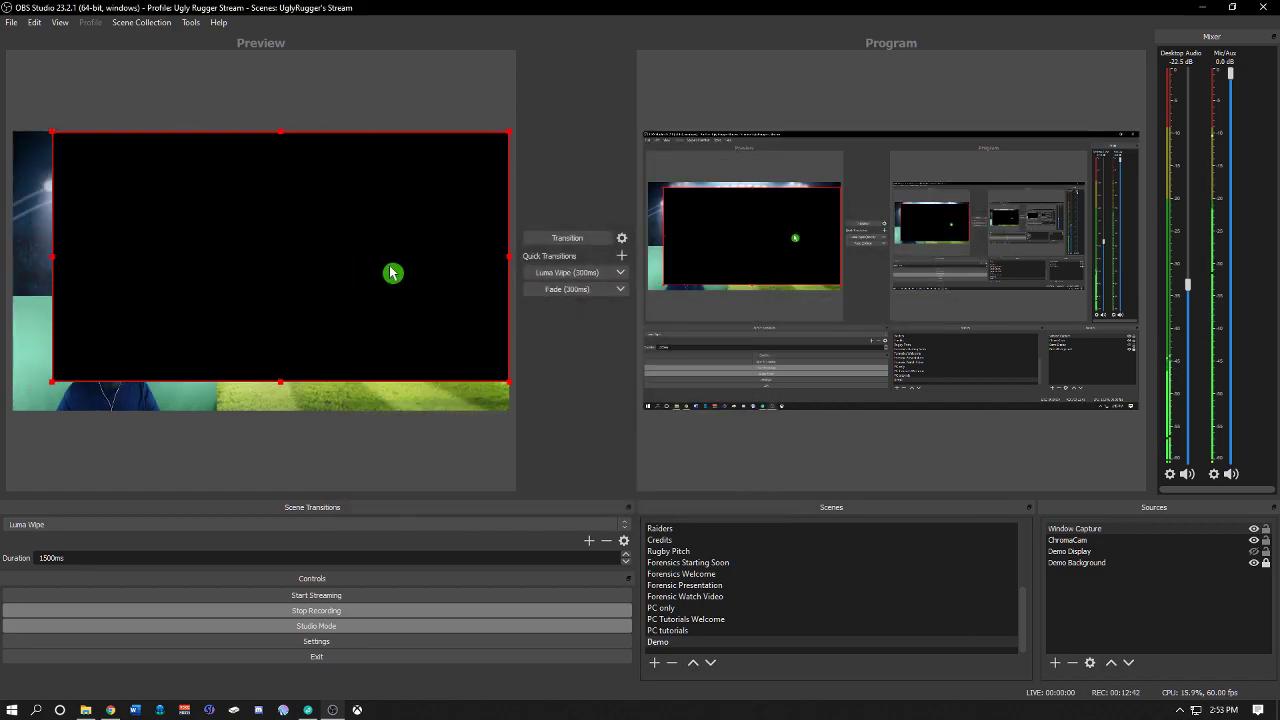
right_click(391, 269)
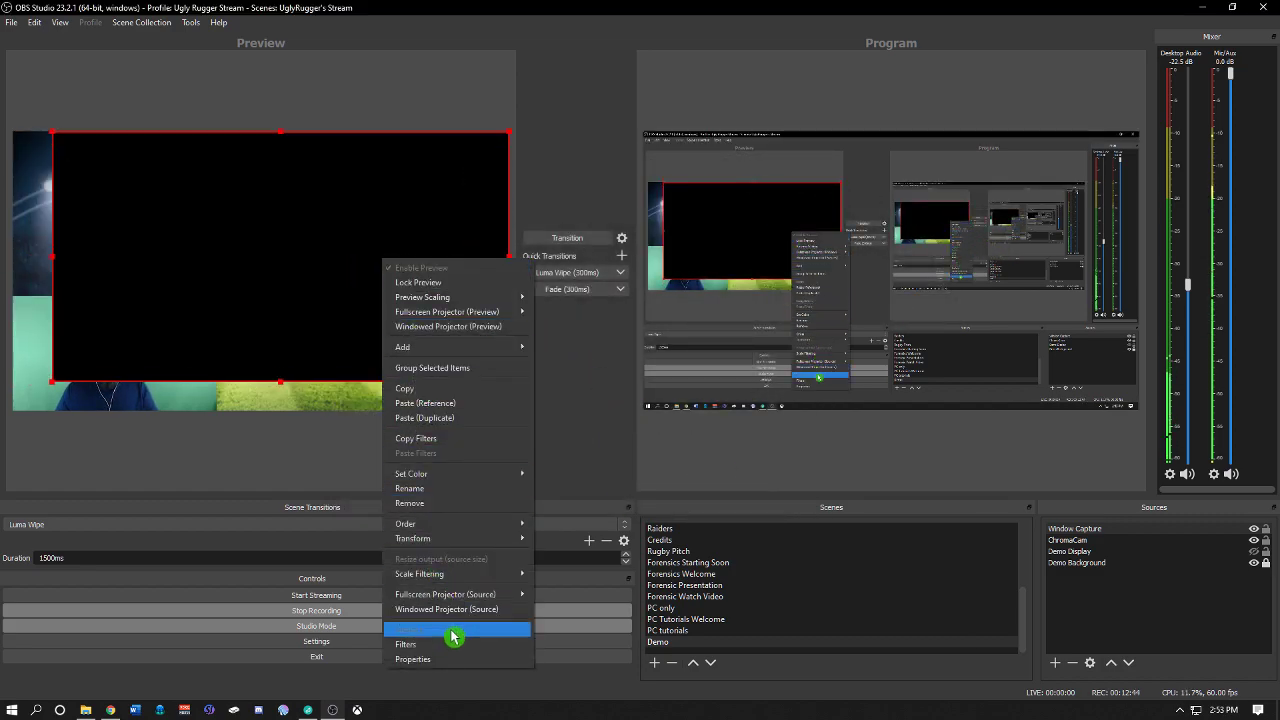
click(449, 660)
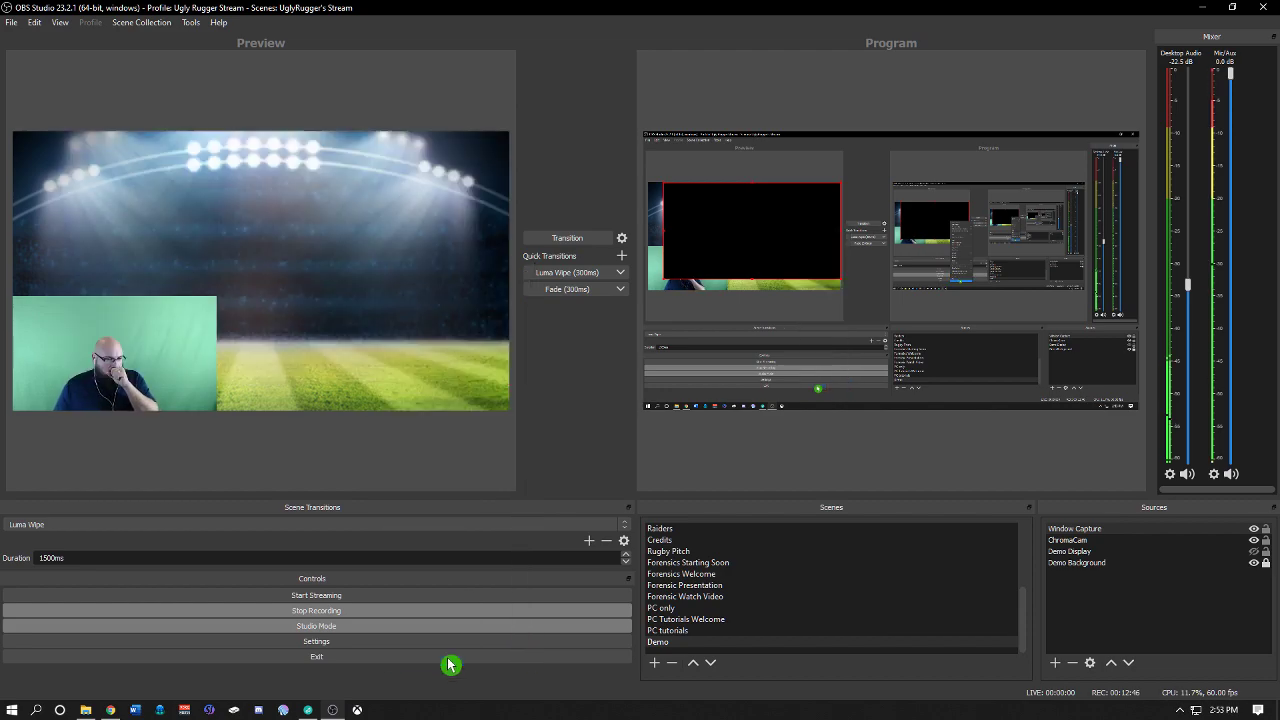
click(869, 177)
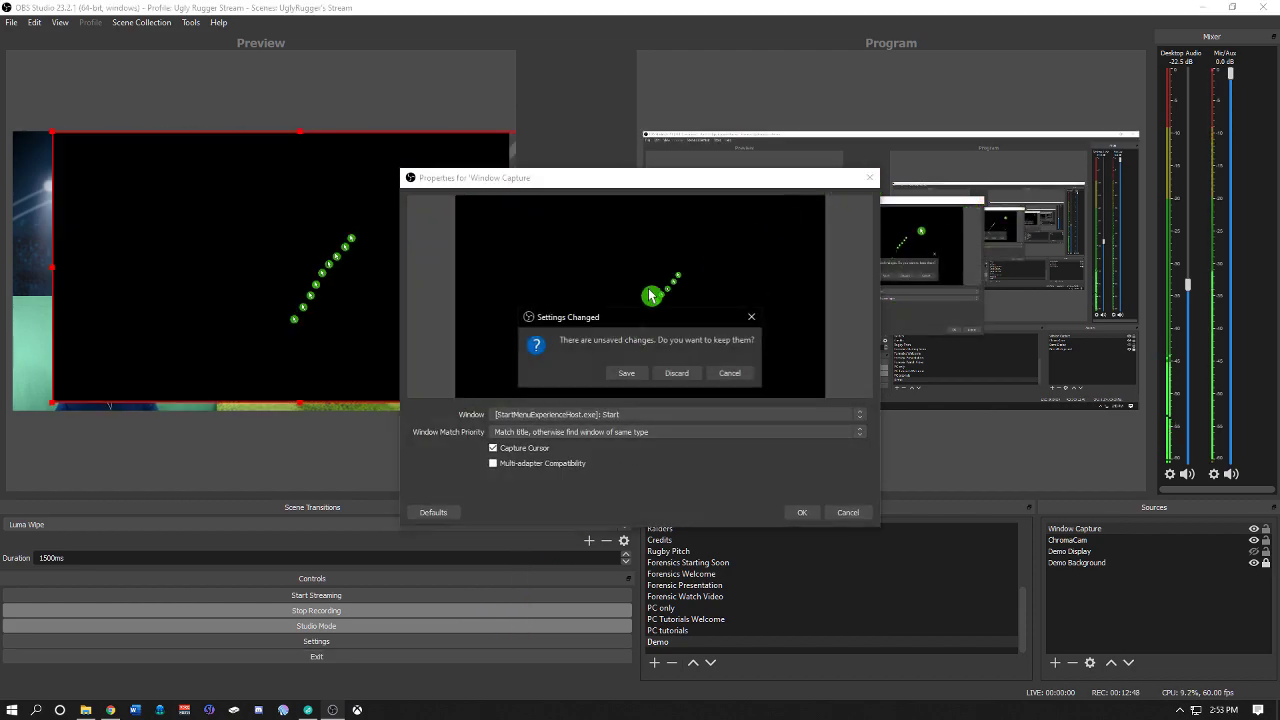
click(730, 375)
click(804, 512)
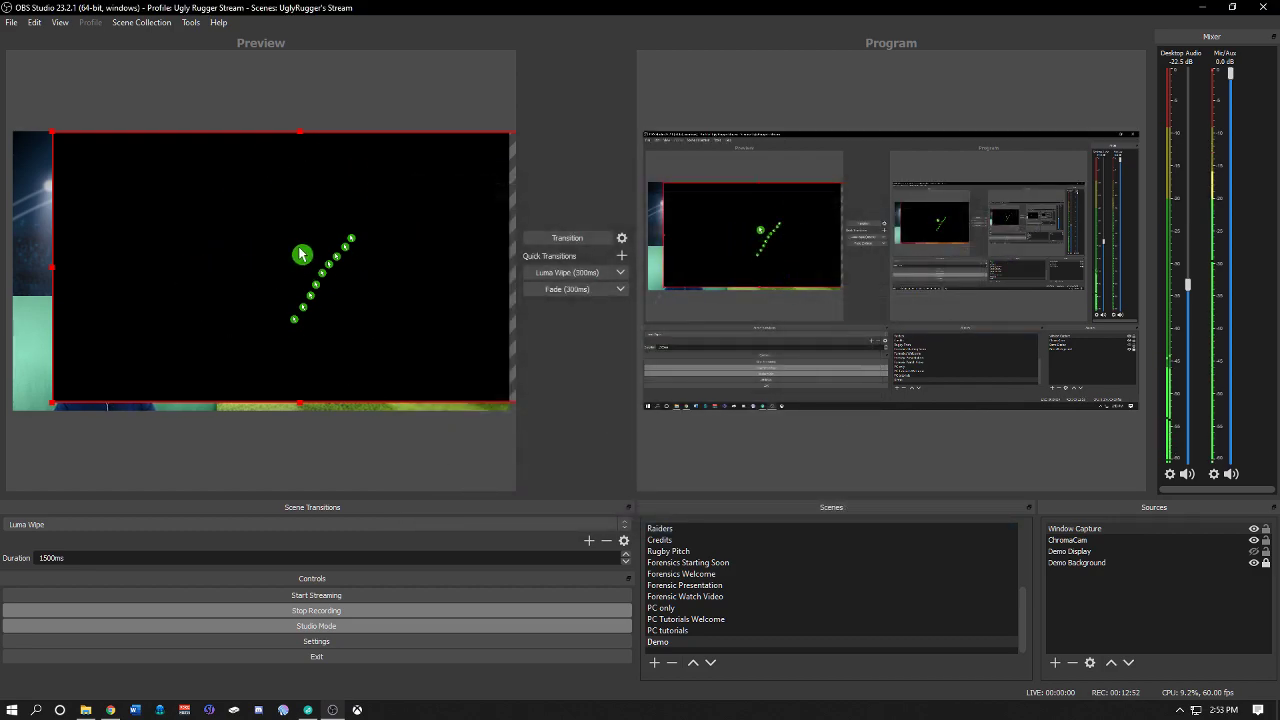
Step: Move the ChromaCam source back to the top of the source order above the Window Capture
click(1094, 543)
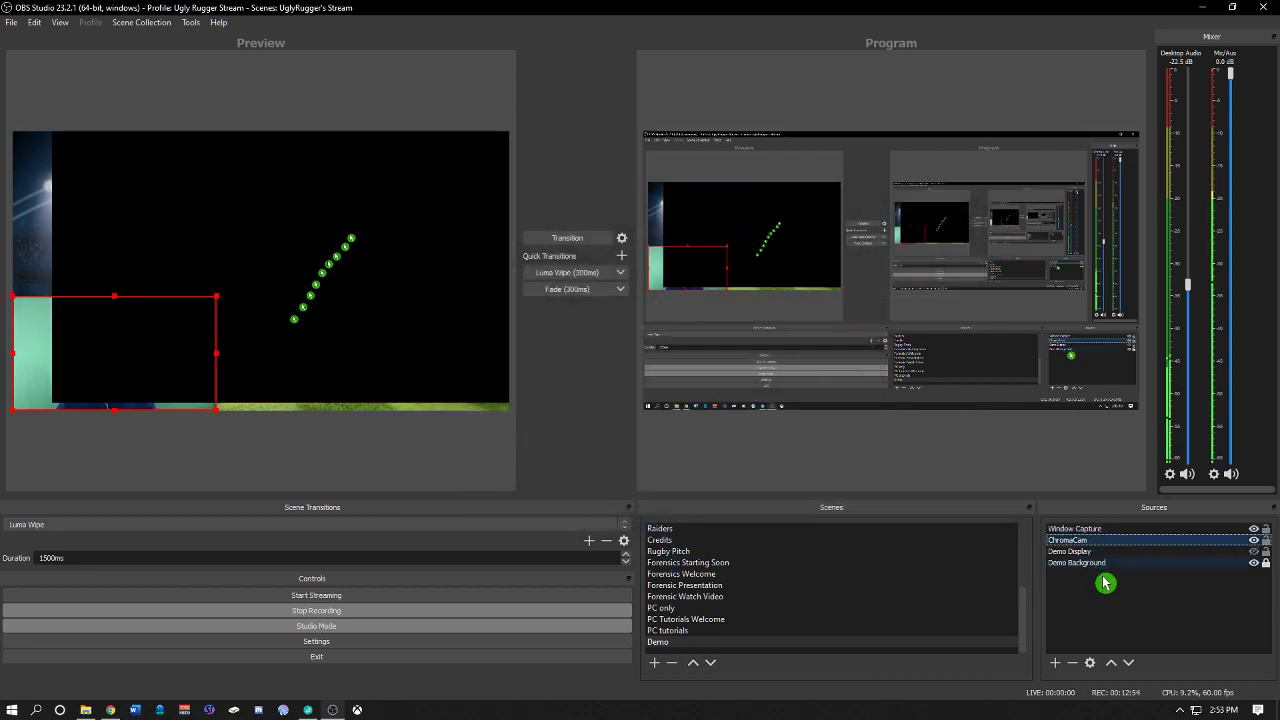
click(1111, 663)
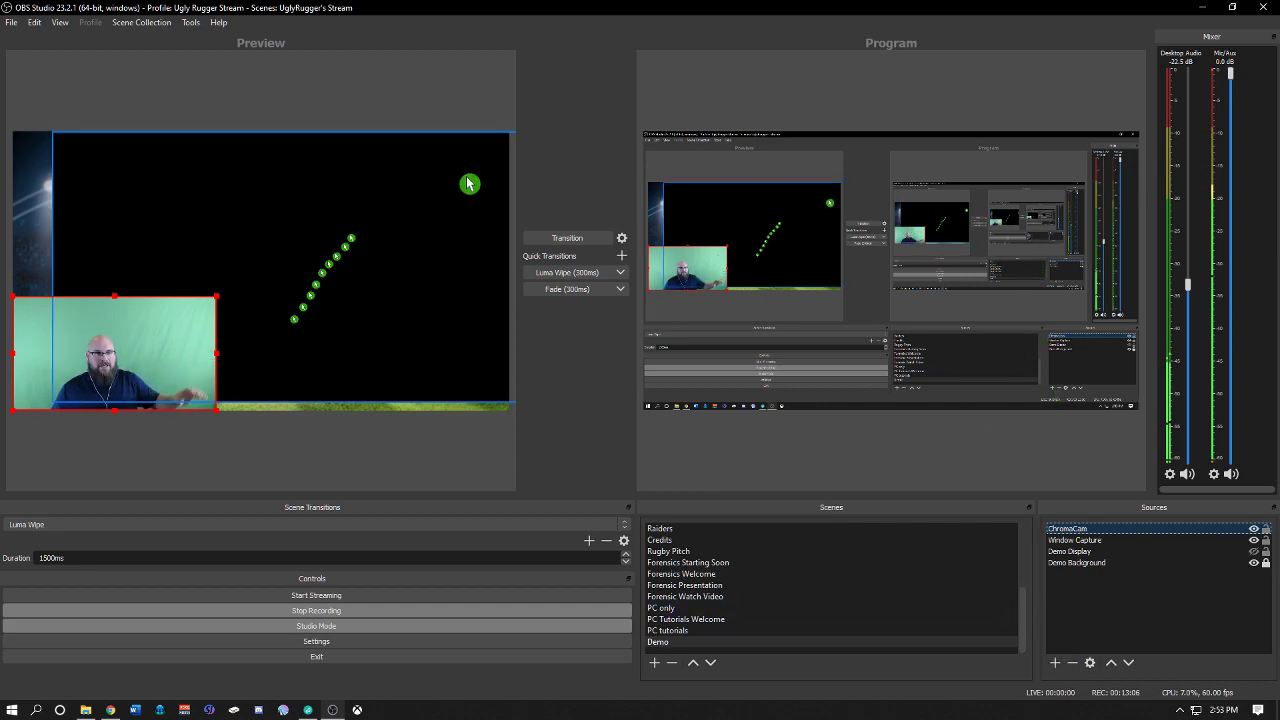
Step: Open the Window Capture properties and set its window to the explorer.exe Videos window
click(358, 183)
right_click(358, 183)
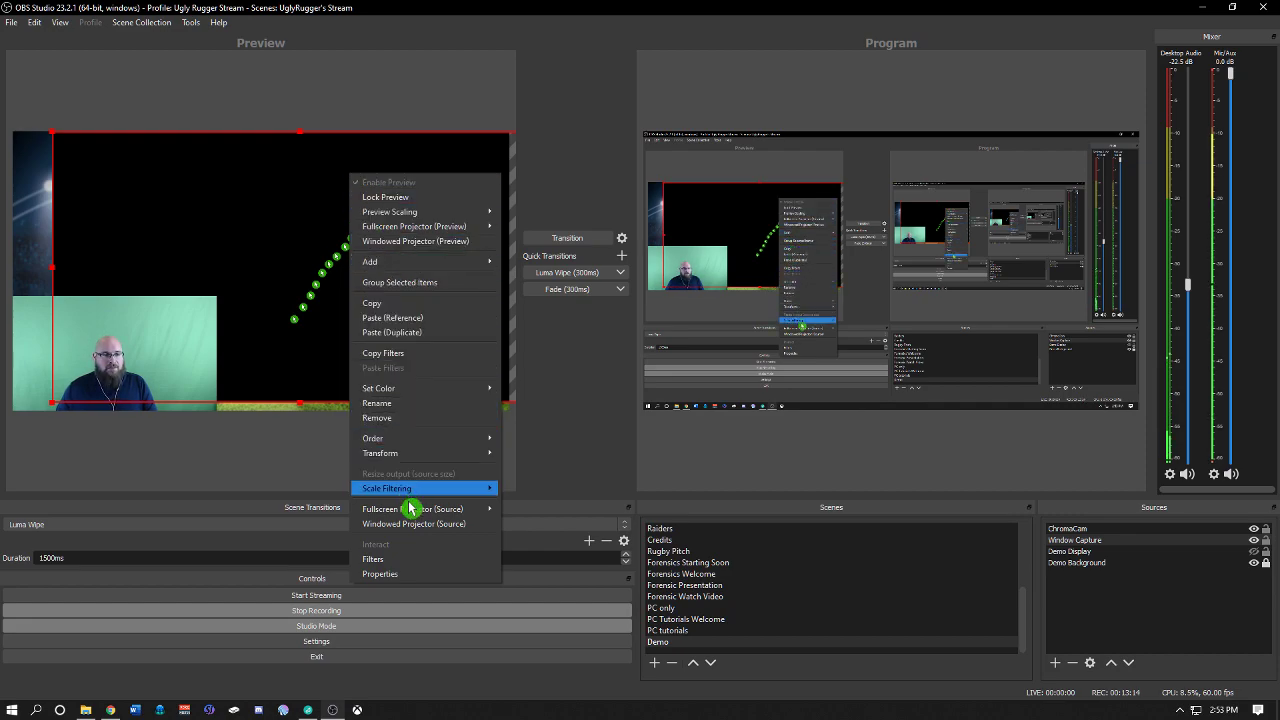
click(410, 577)
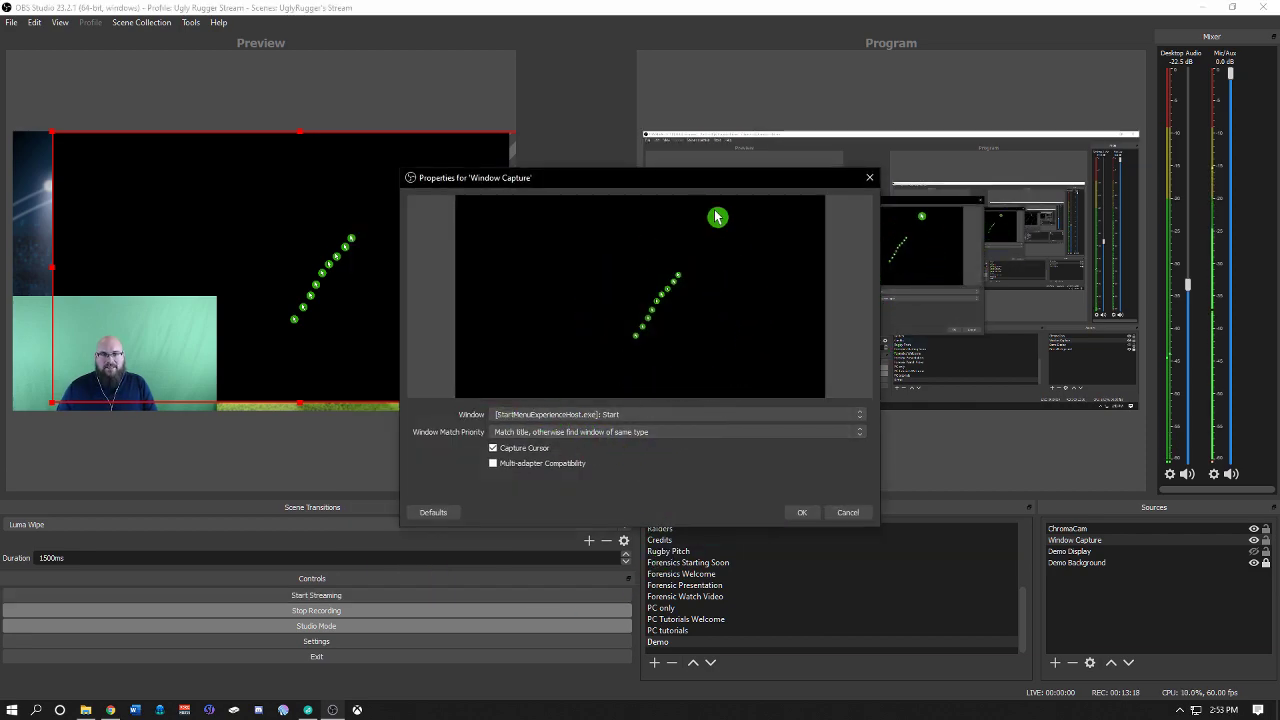
click(848, 416)
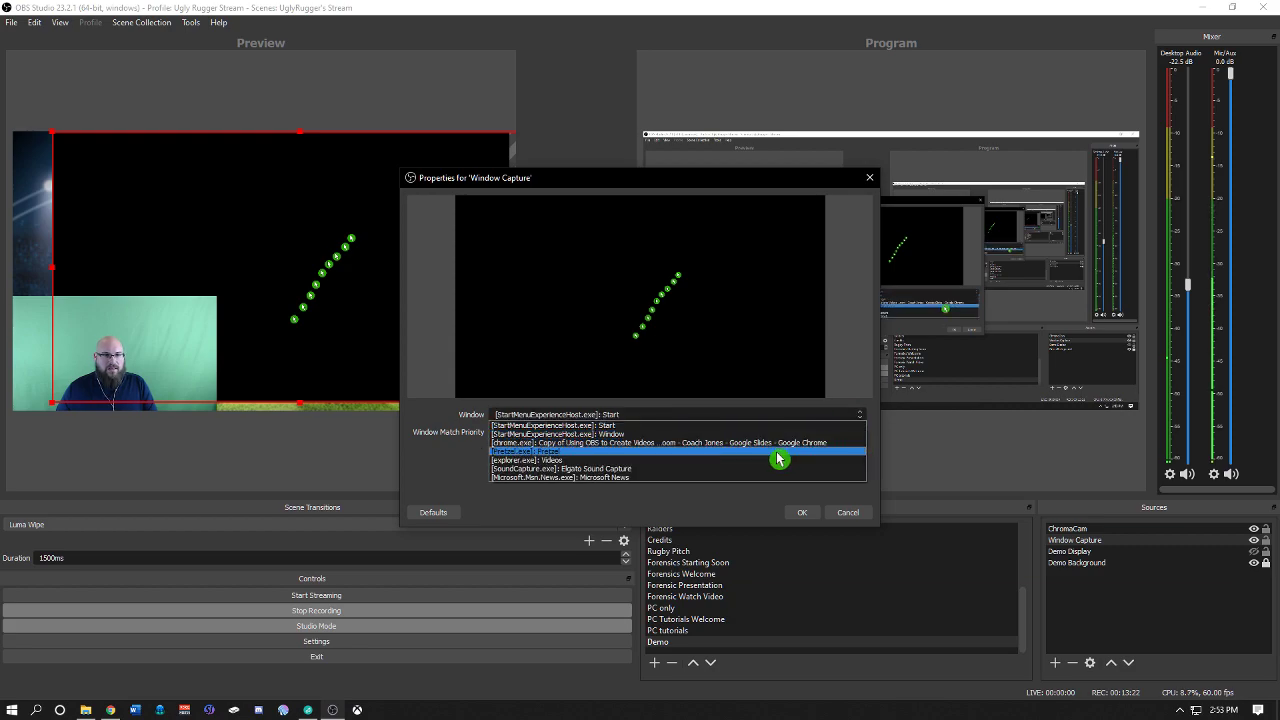
click(777, 452)
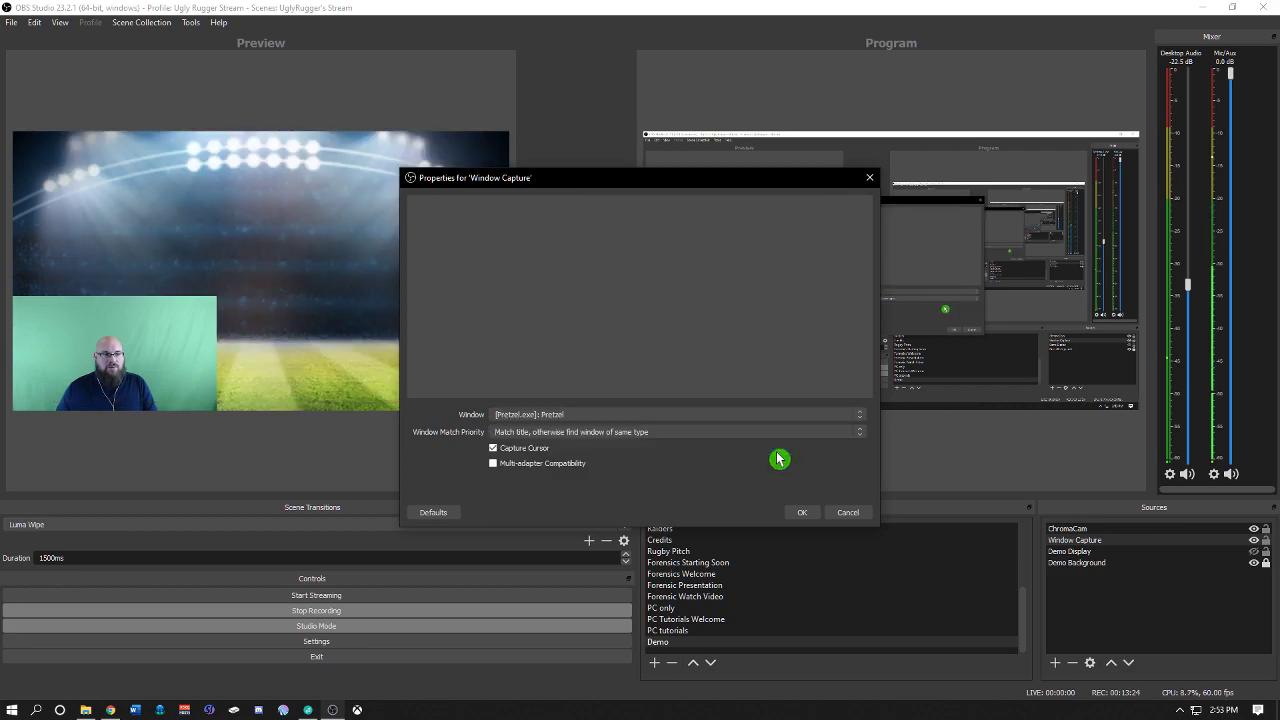
click(866, 419)
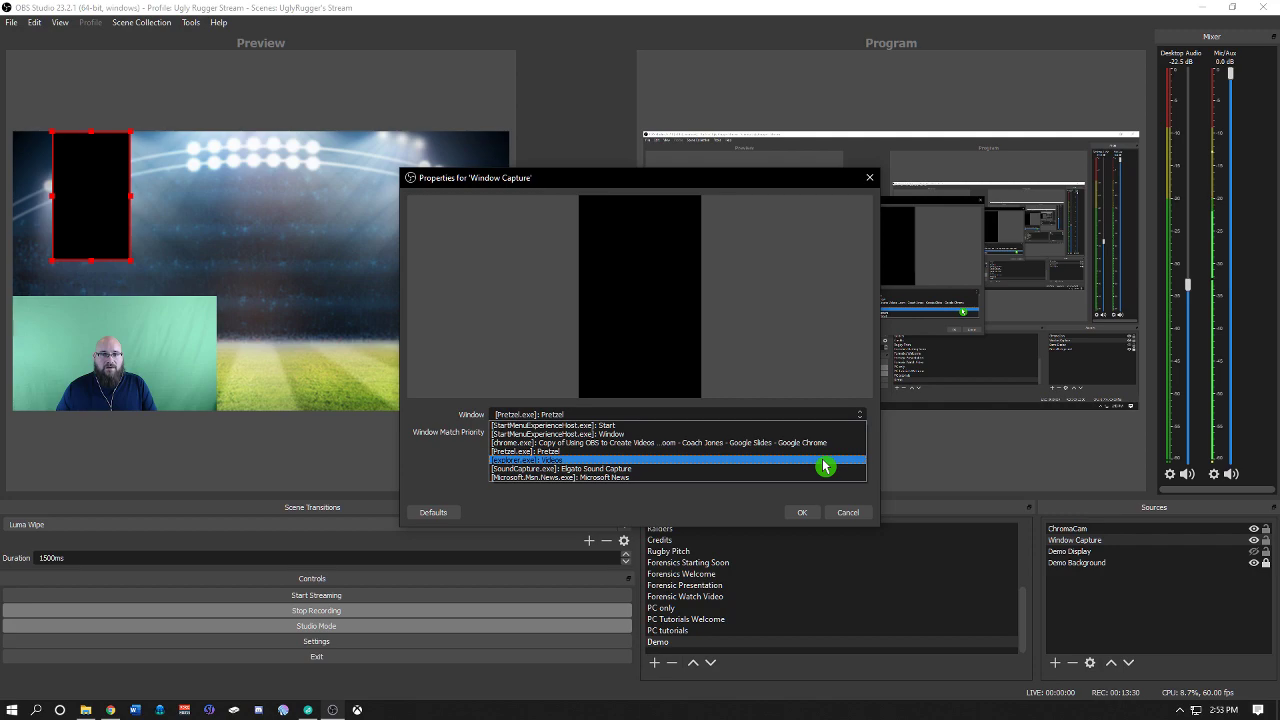
click(822, 460)
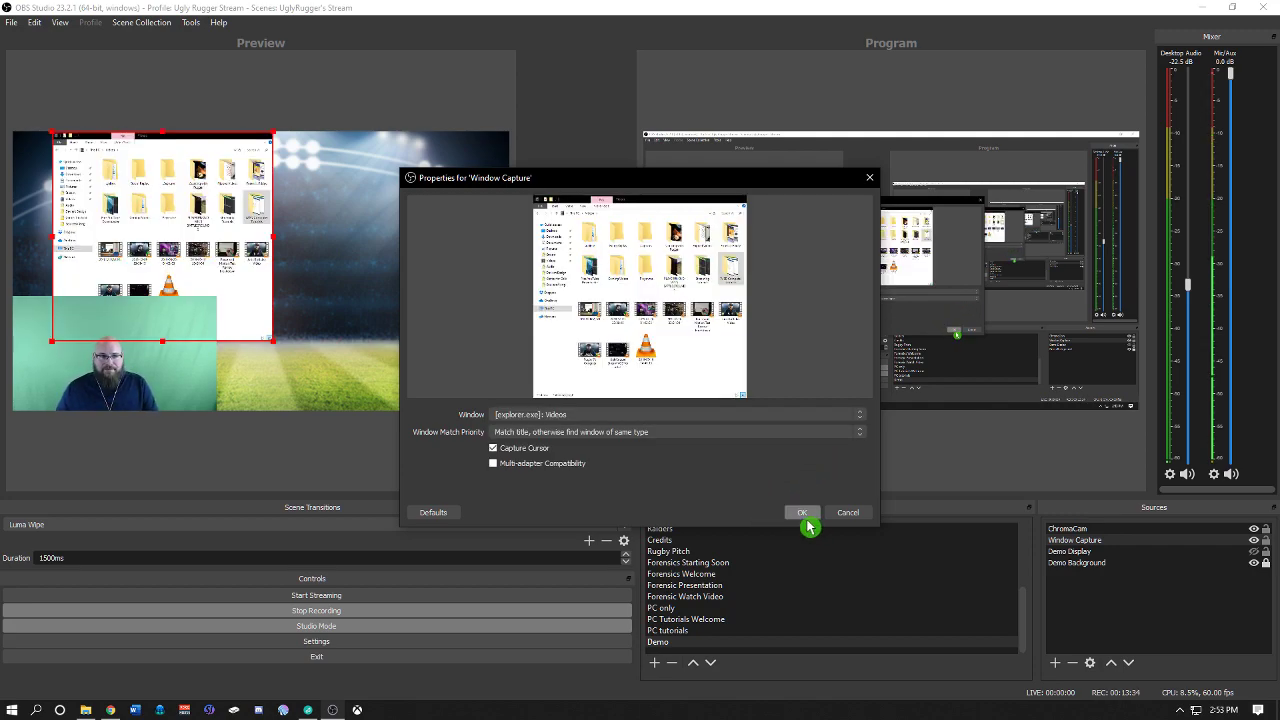
click(802, 512)
Step: Move the Videos window capture to the upper right of the scene, above the pitch
drag(248, 215, 467, 208)
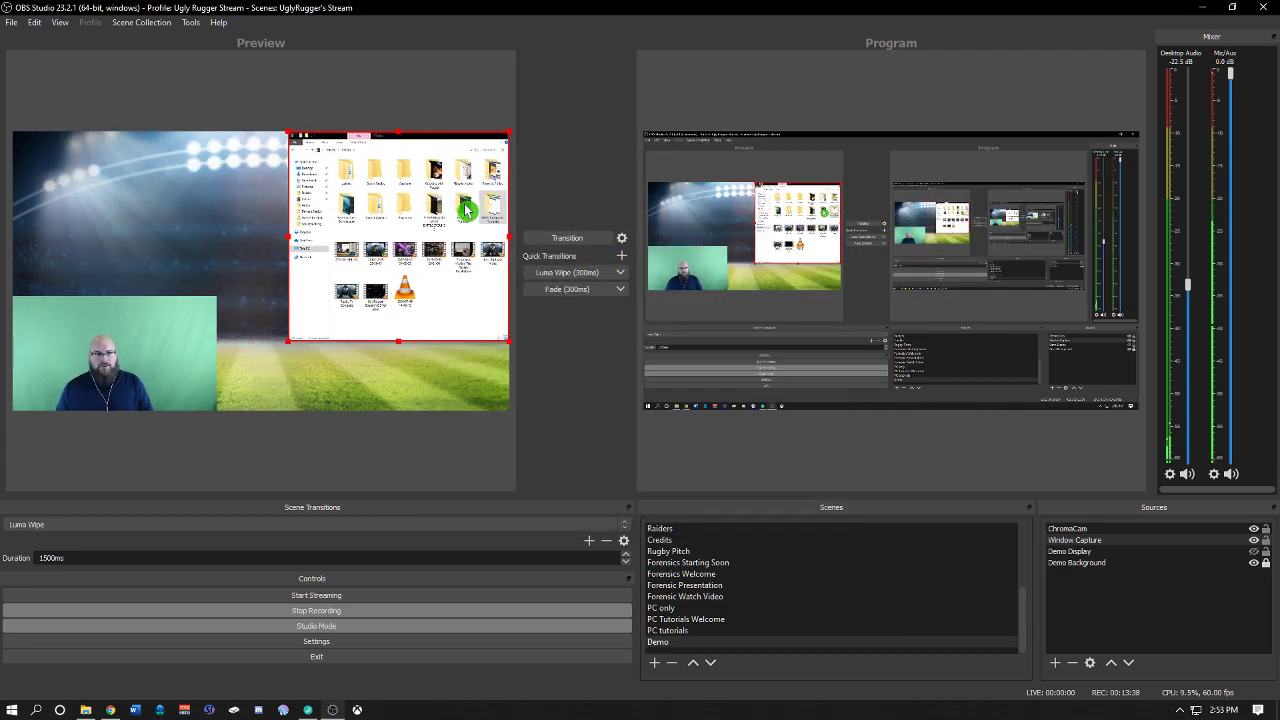
click(279, 345)
click(305, 318)
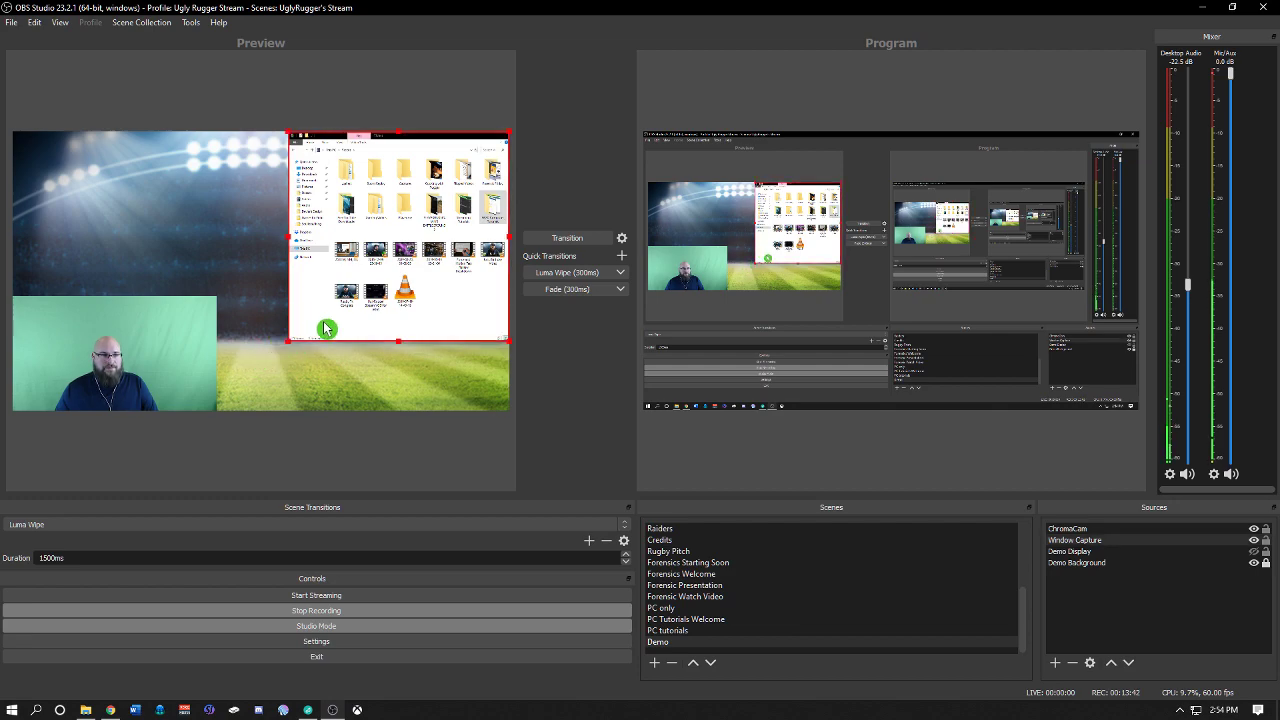
drag(405, 259, 376, 279)
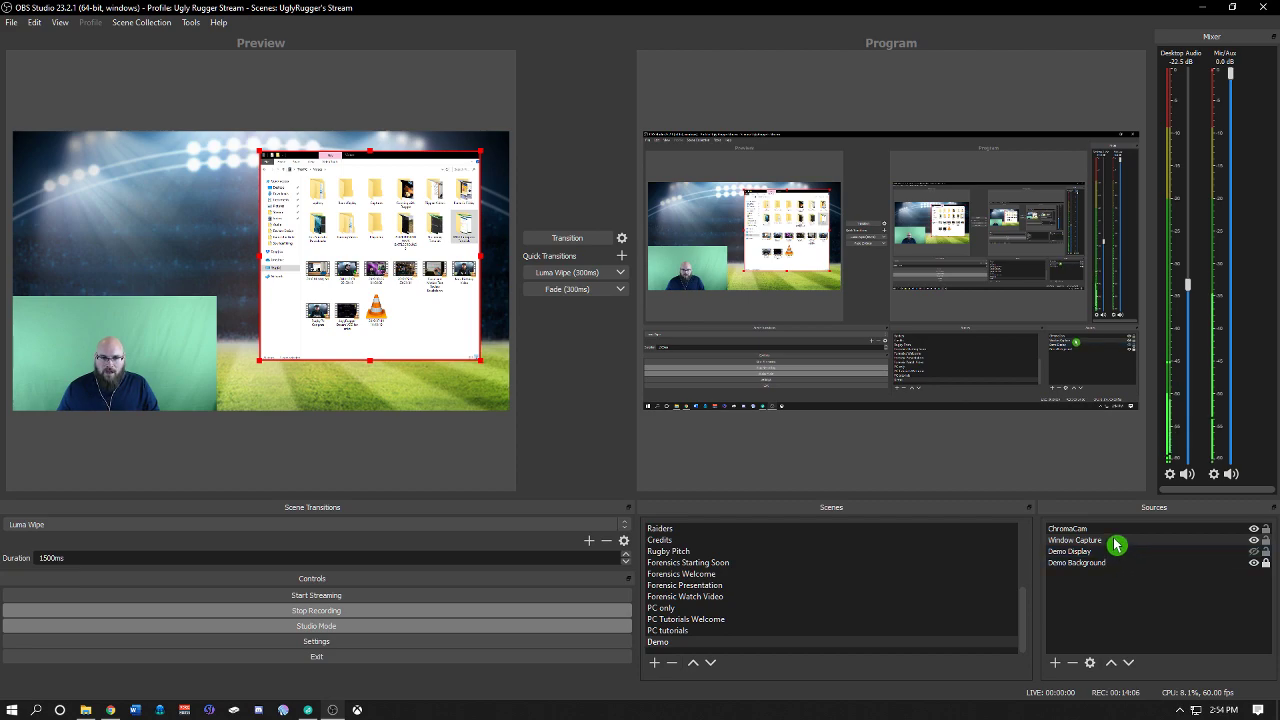
Step: Hide the Window Capture source and add a new Media Source named Demo Media
click(1254, 541)
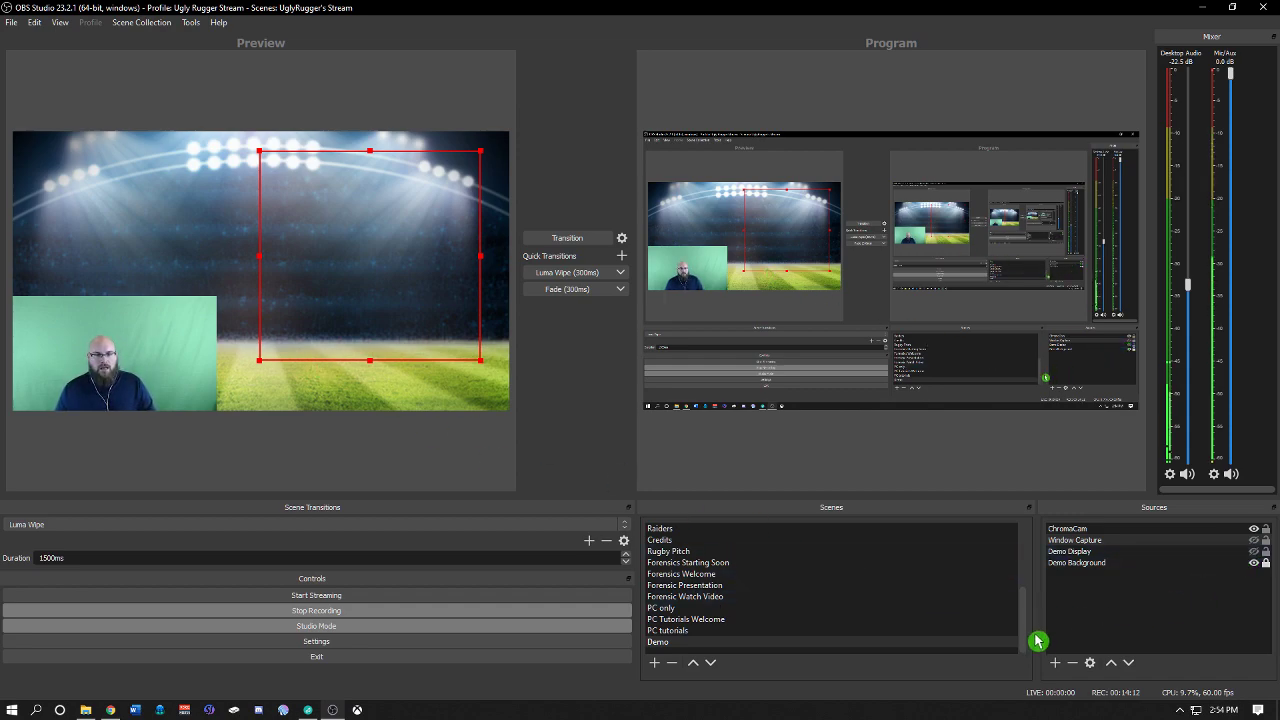
click(1057, 664)
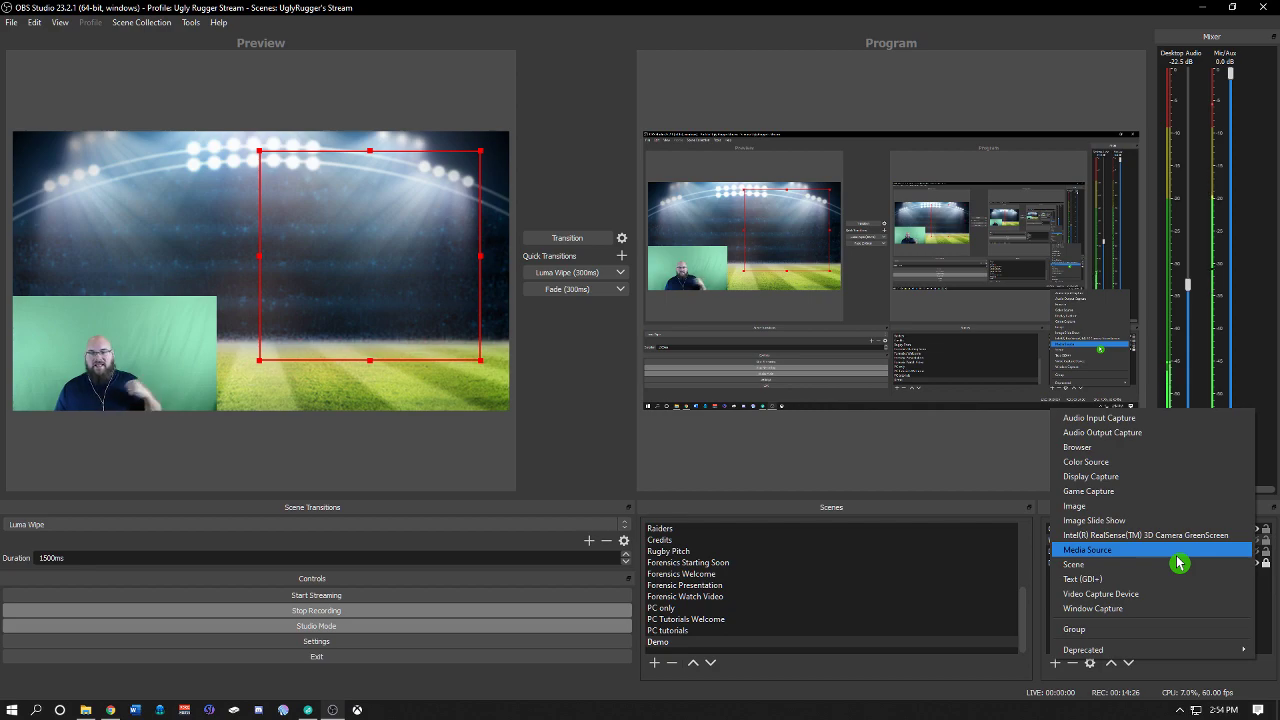
click(1118, 552)
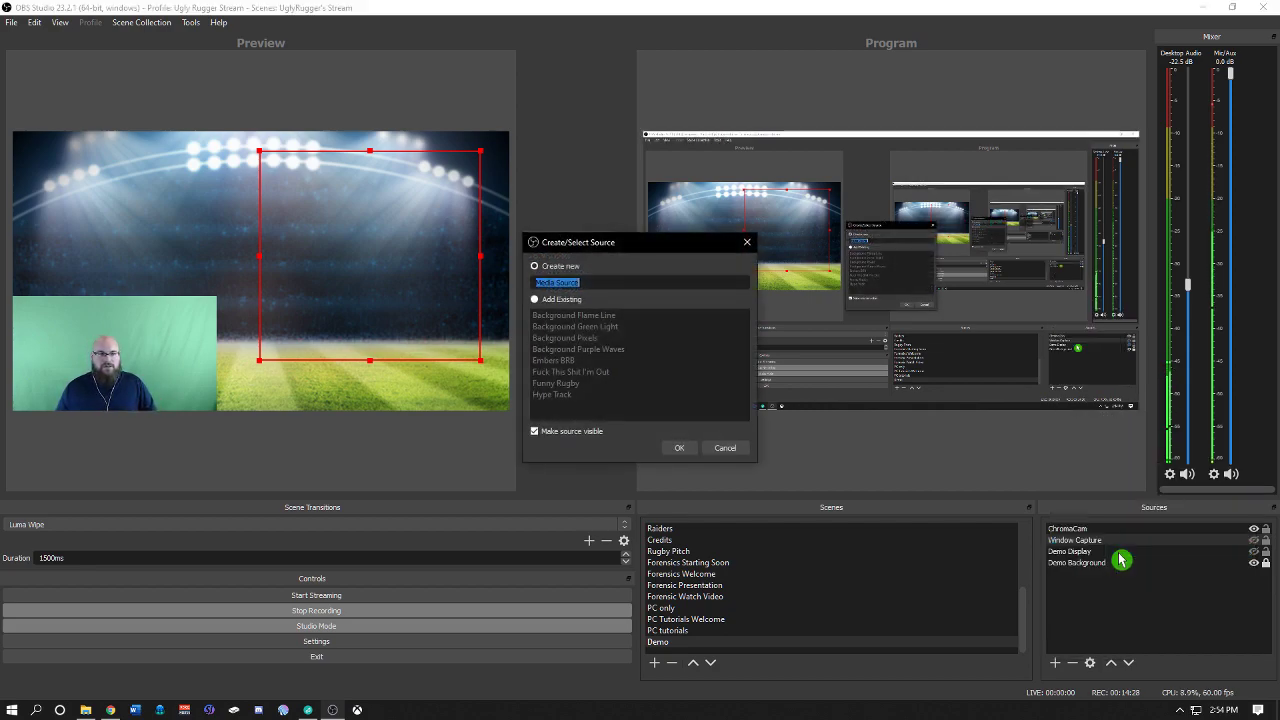
click(561, 273)
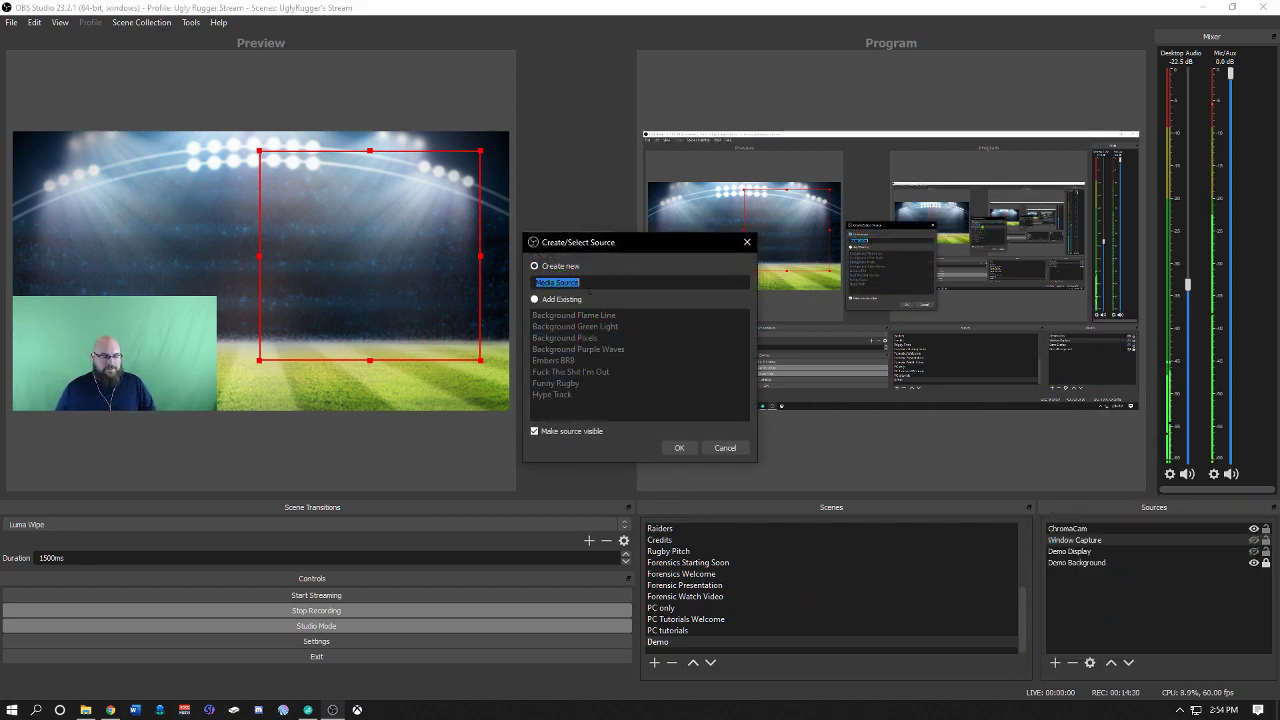
text(Demo Media)
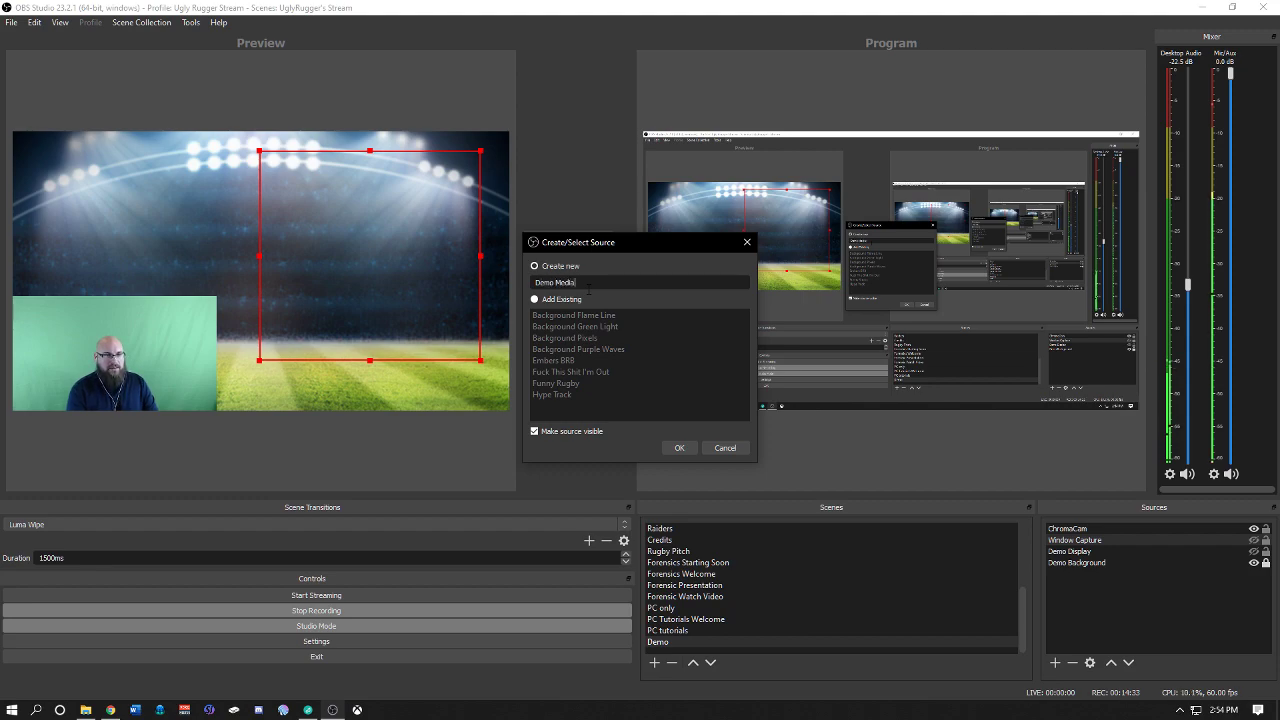
key(Return)
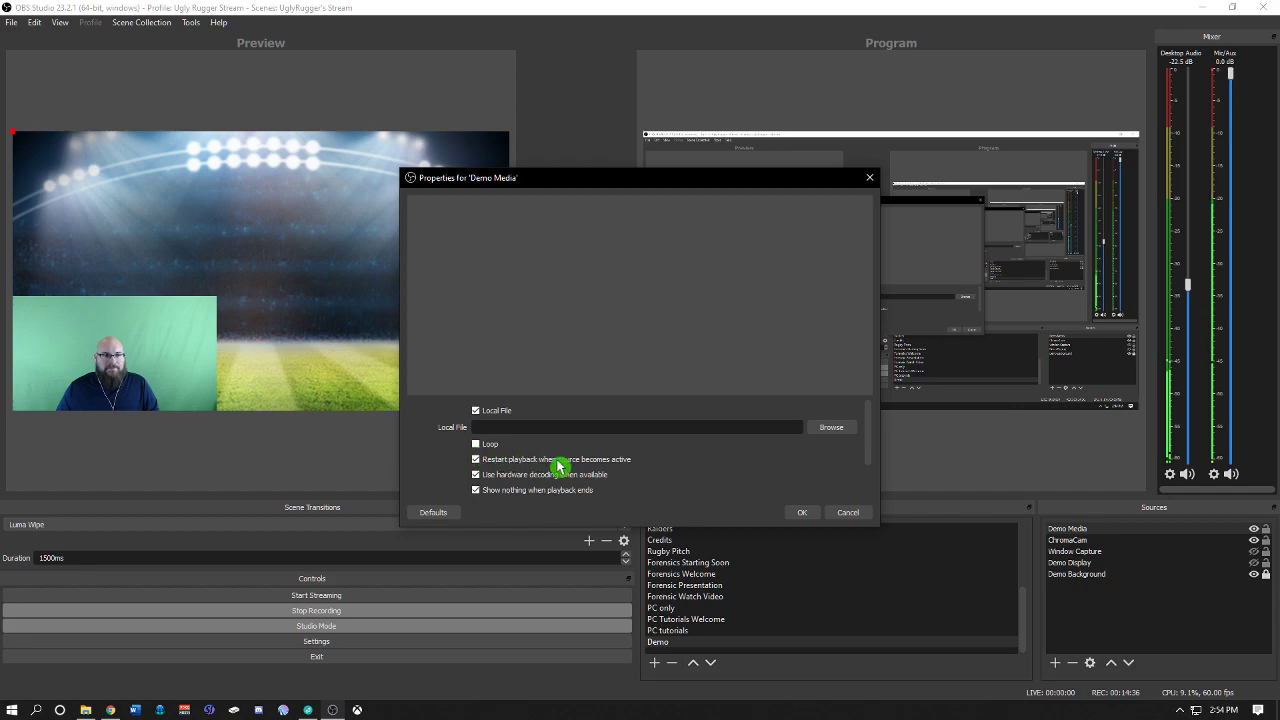
Step: Set Demo Media's local file to what_is_lovee from the Stream Sound Effects Songs folder and confirm
click(832, 430)
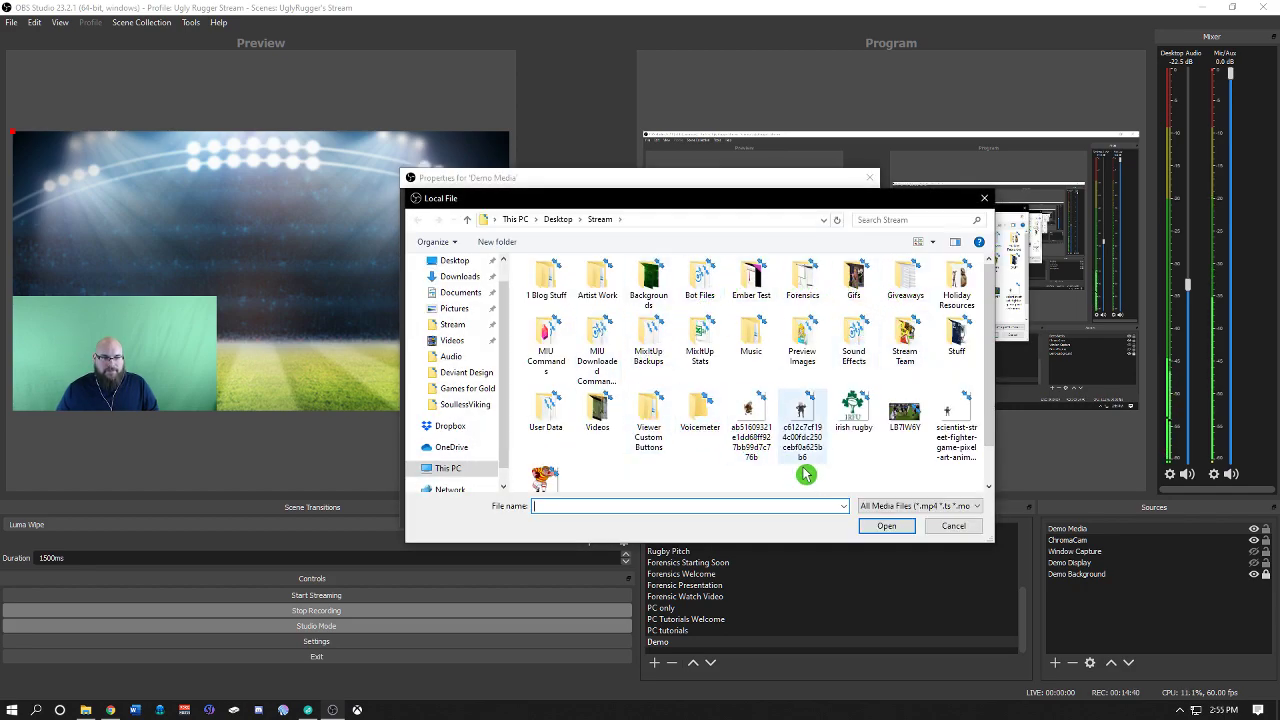
double_click(858, 345)
scroll(612, 337, down, 1)
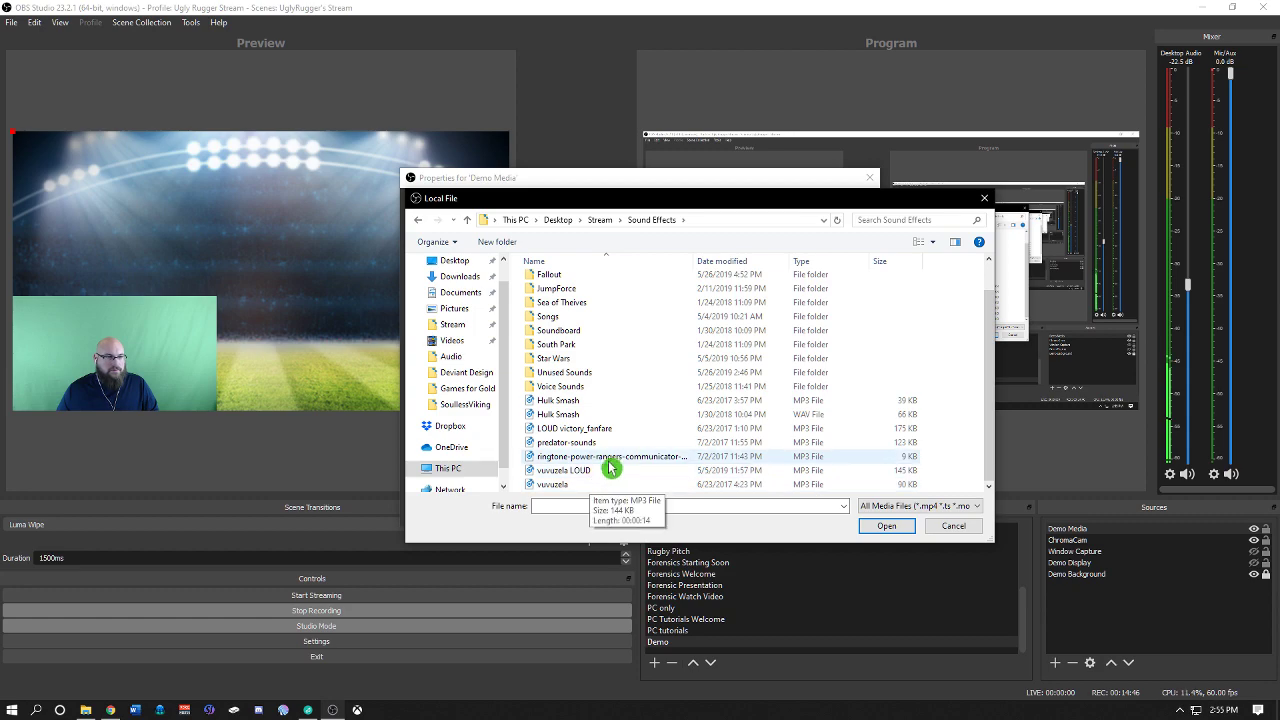
scroll(623, 449, up, 1)
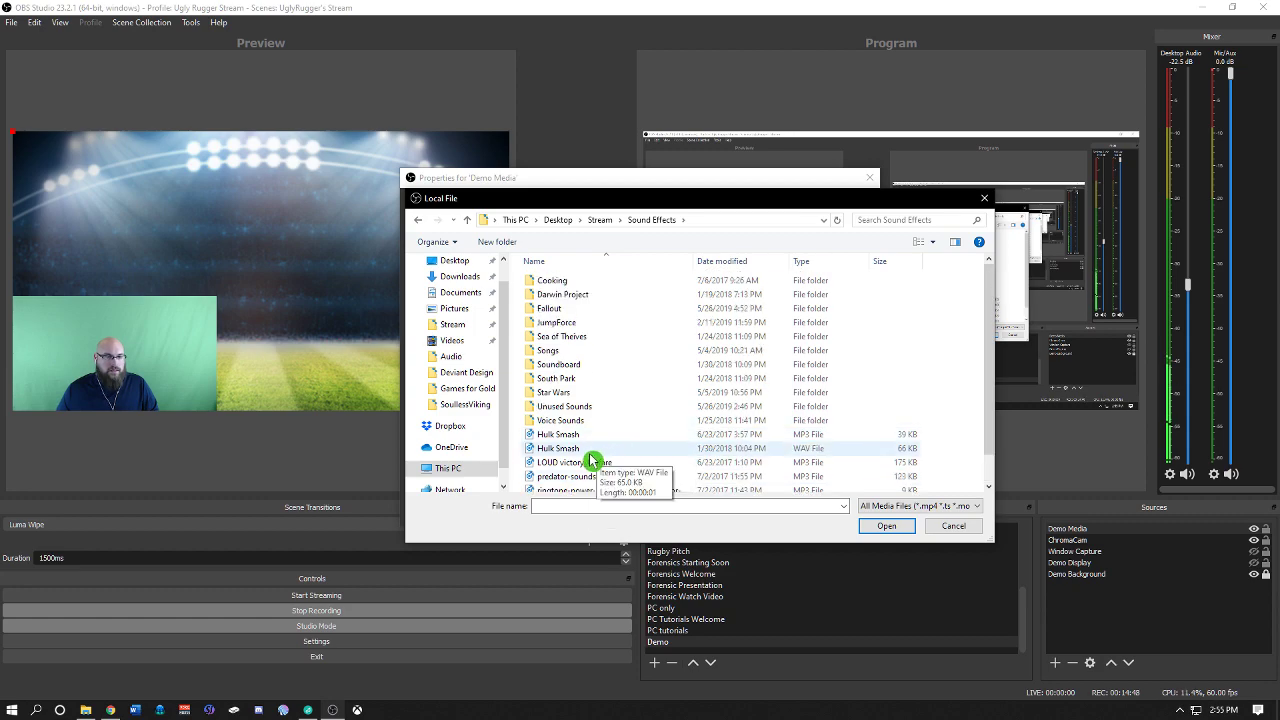
click(591, 463)
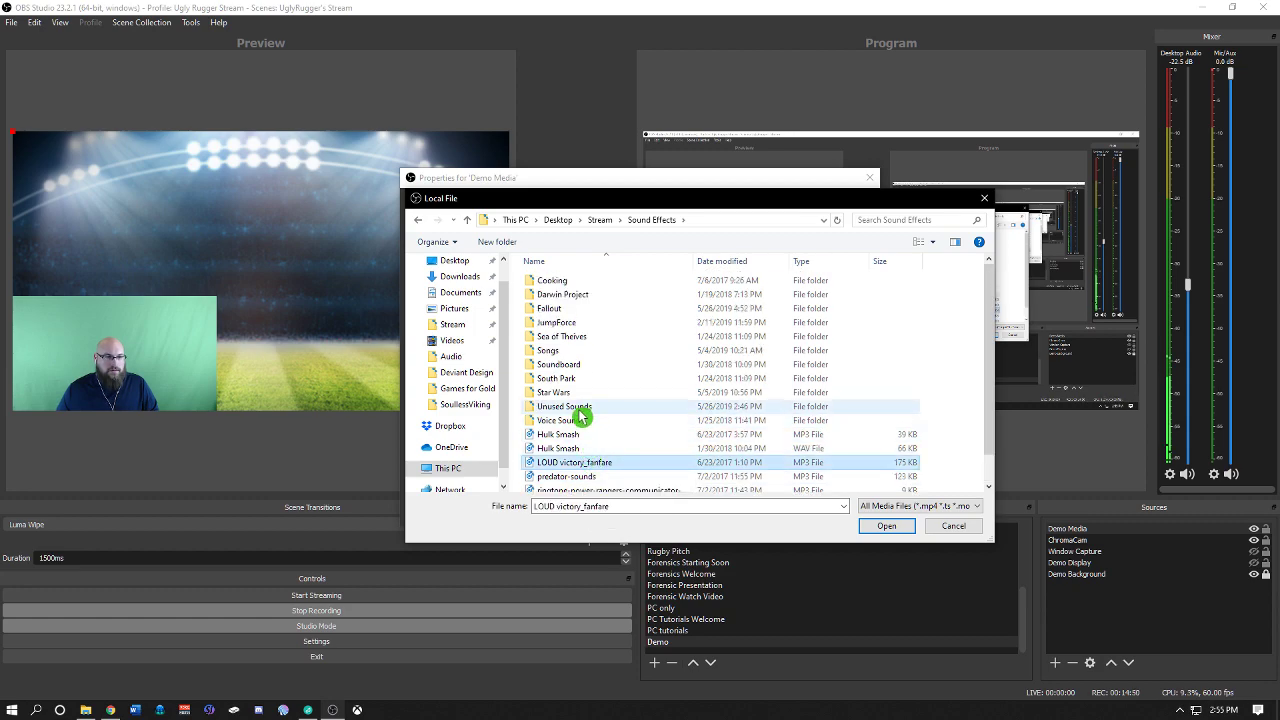
click(575, 352)
double_click(578, 358)
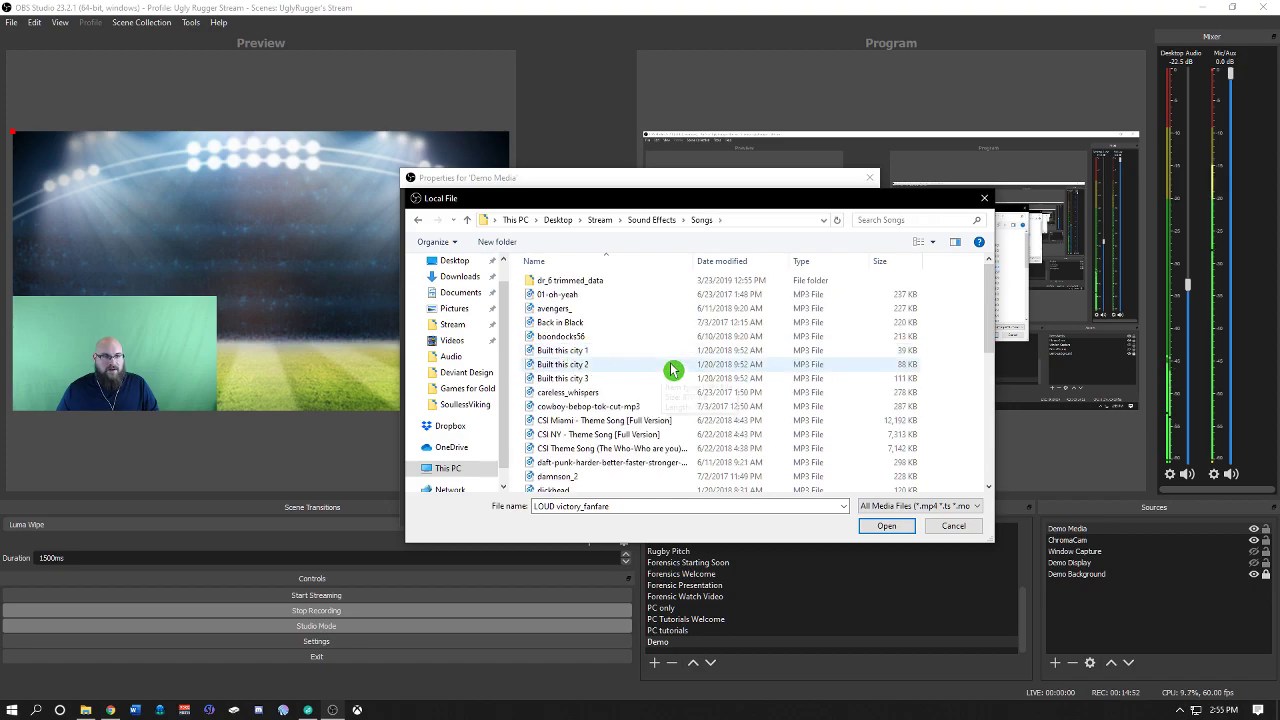
scroll(605, 338, down, 3)
scroll(616, 344, down, 1)
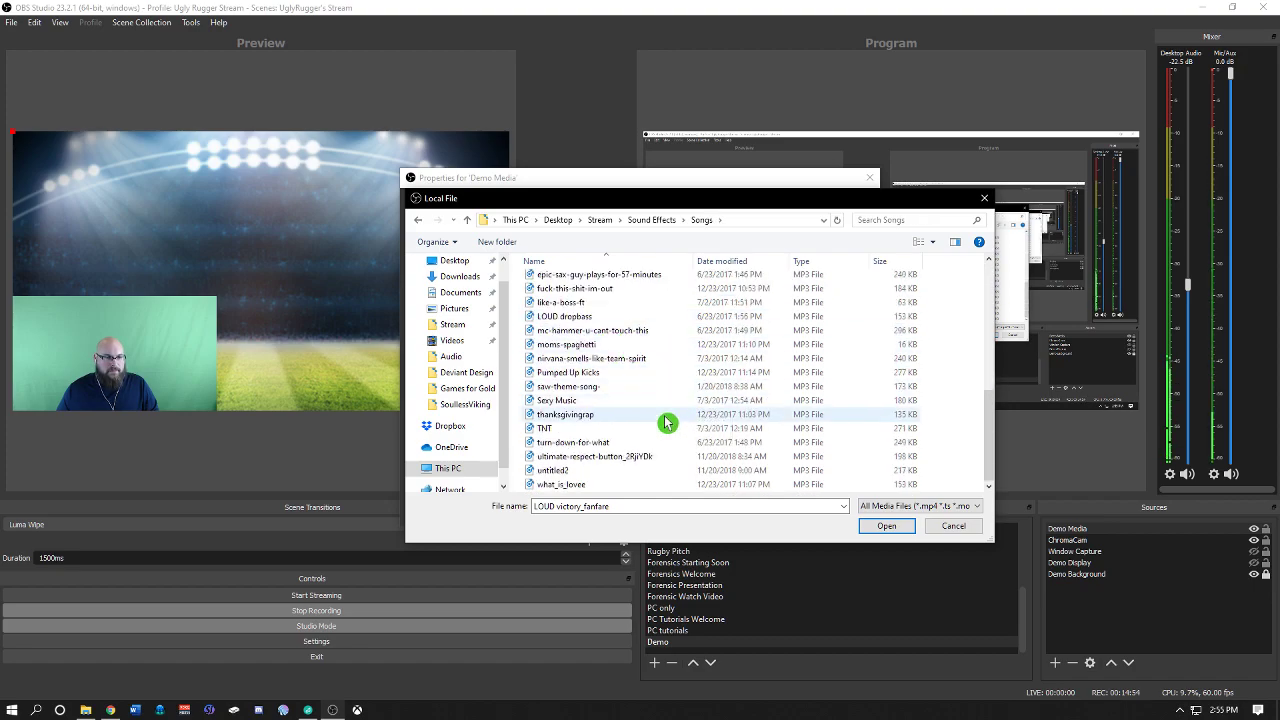
click(625, 488)
click(870, 530)
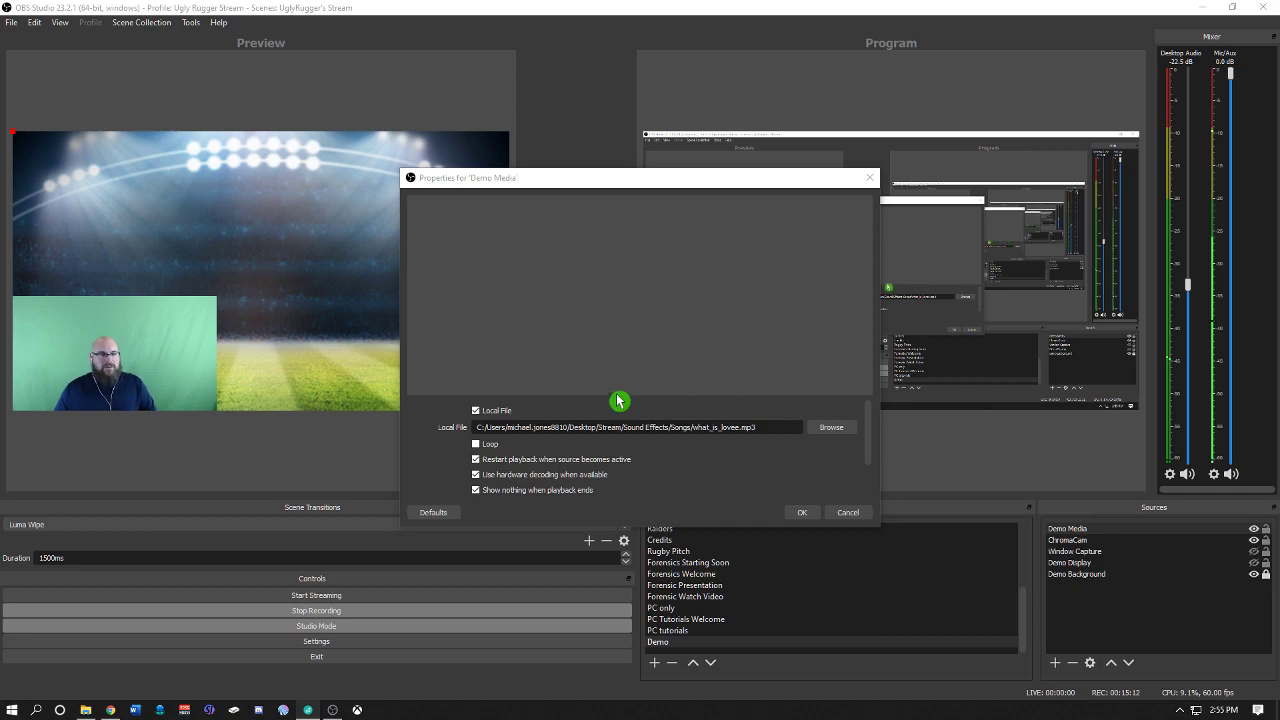
click(800, 513)
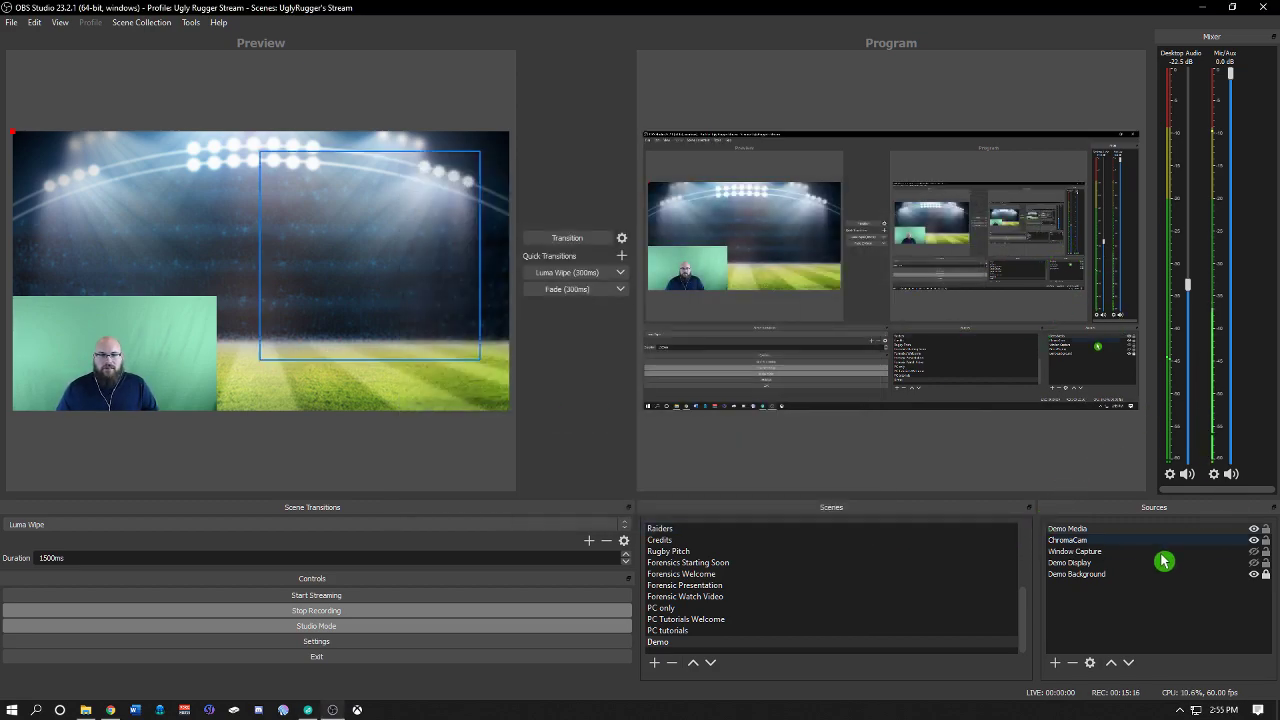
Step: Reselect the Demo scene and transition its preview to program
click(1104, 530)
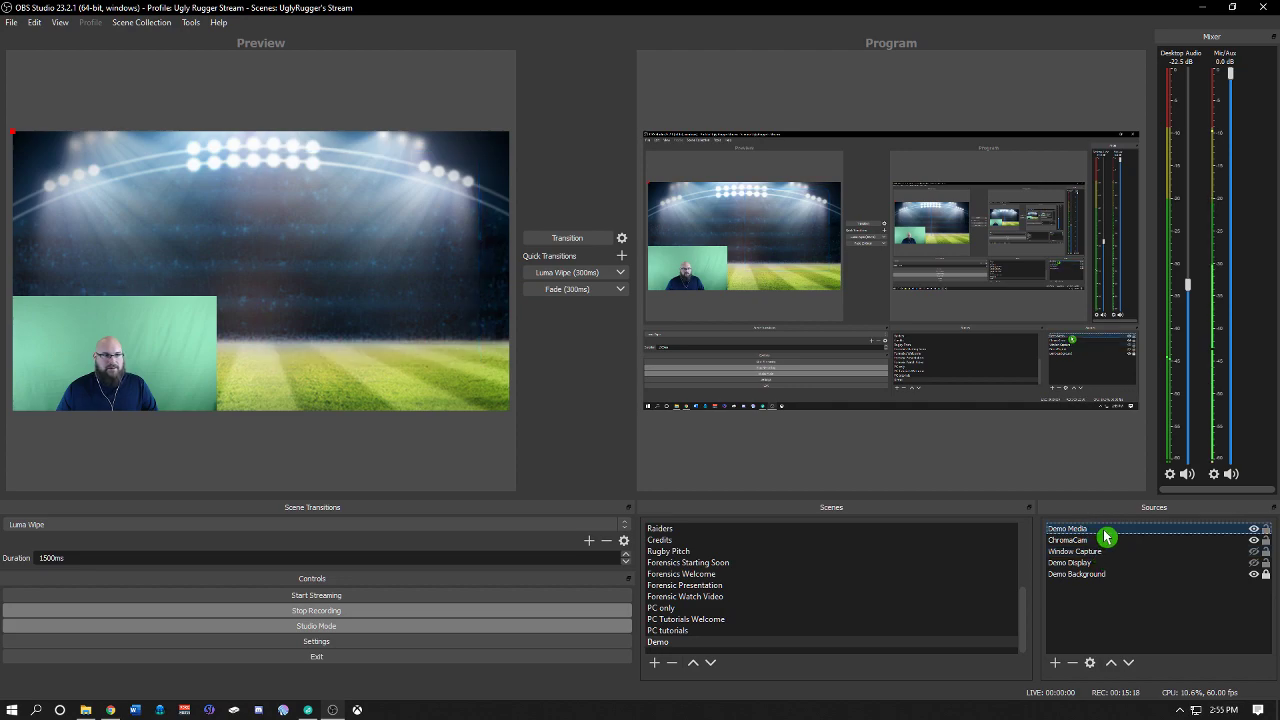
right_click(1102, 535)
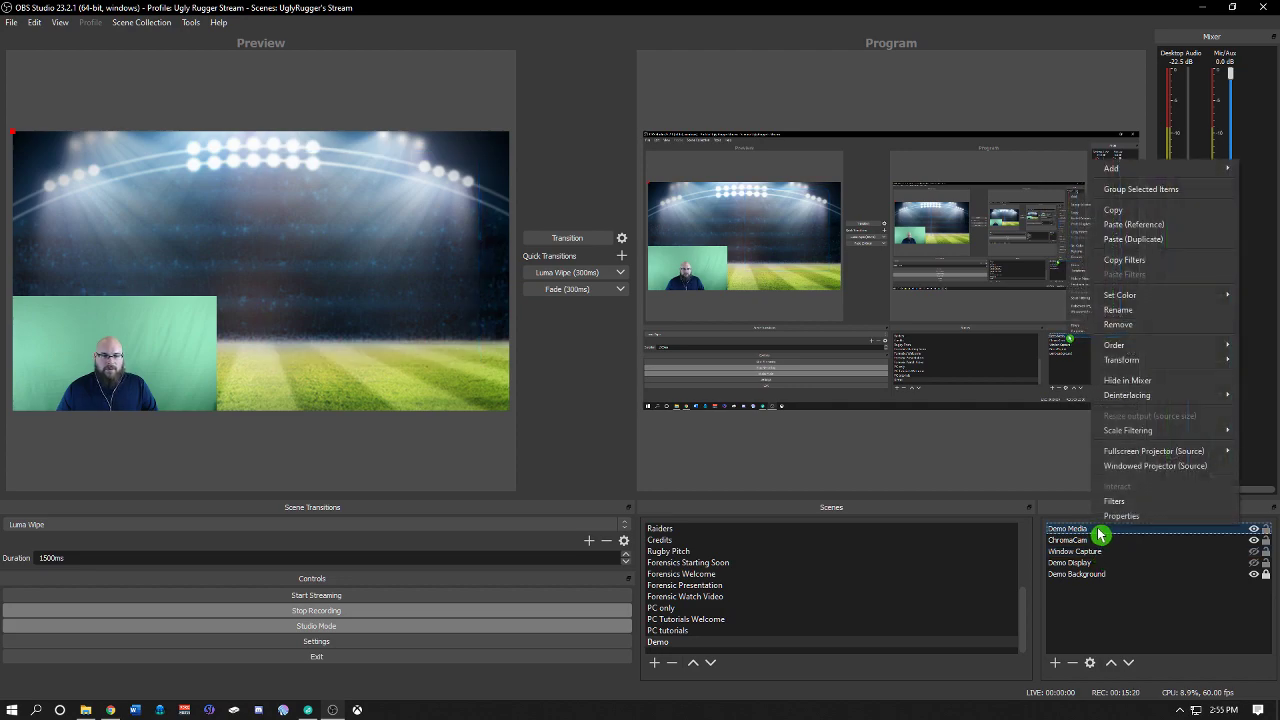
click(1091, 537)
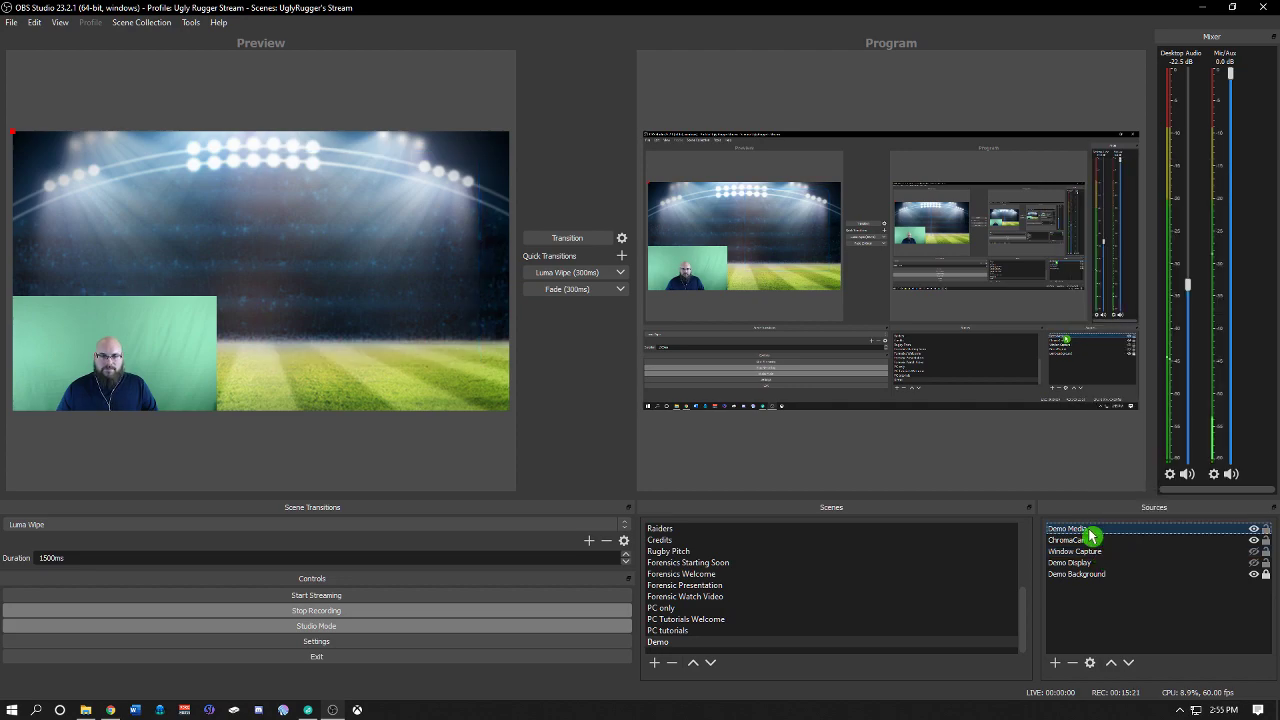
click(725, 636)
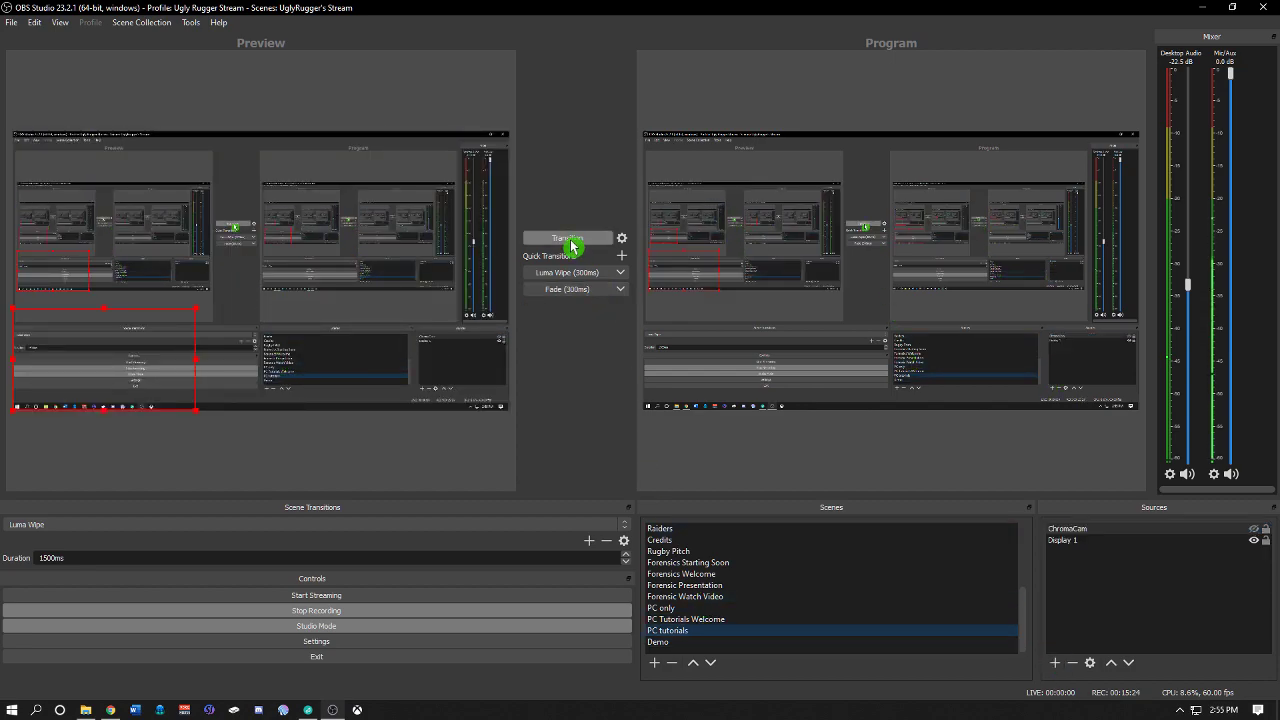
click(684, 641)
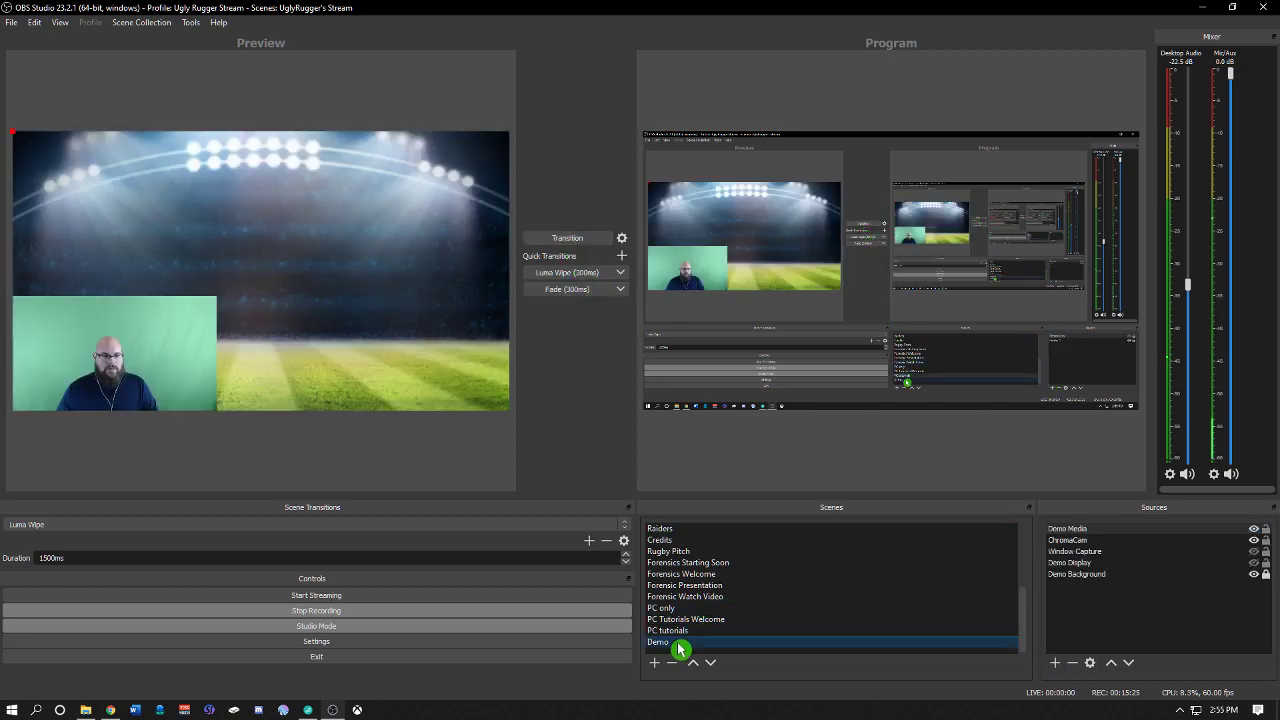
click(577, 240)
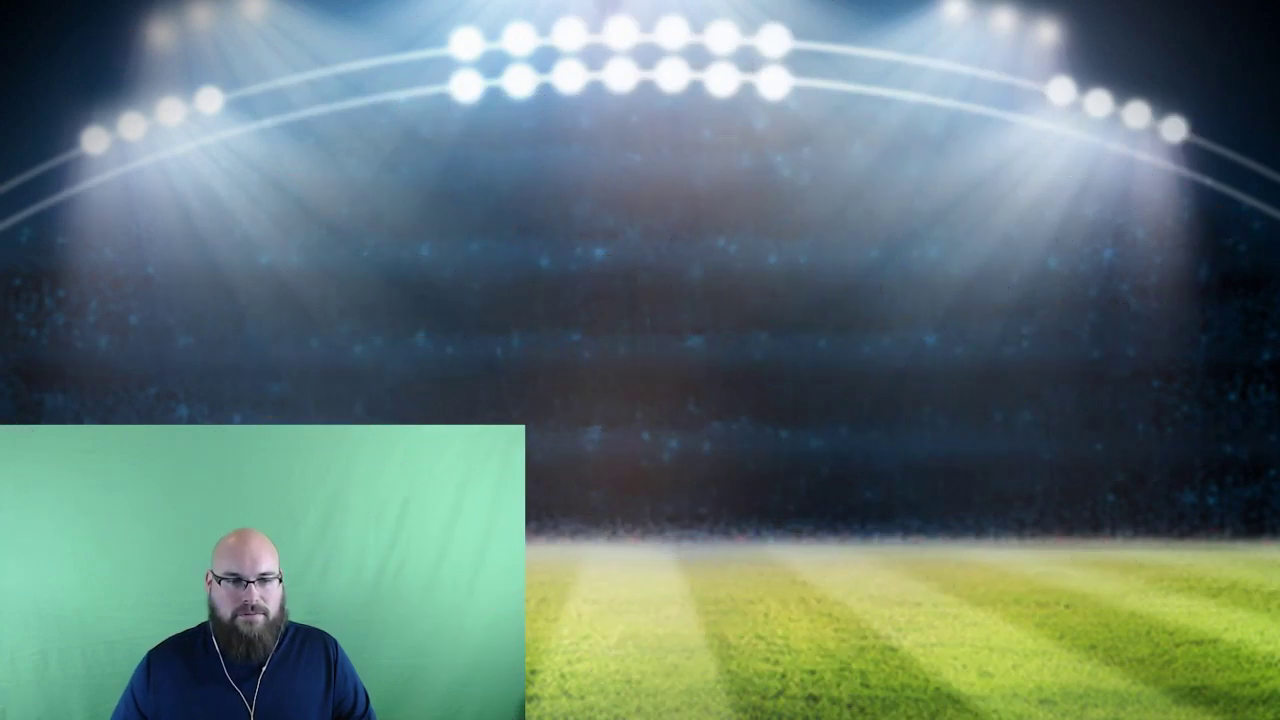